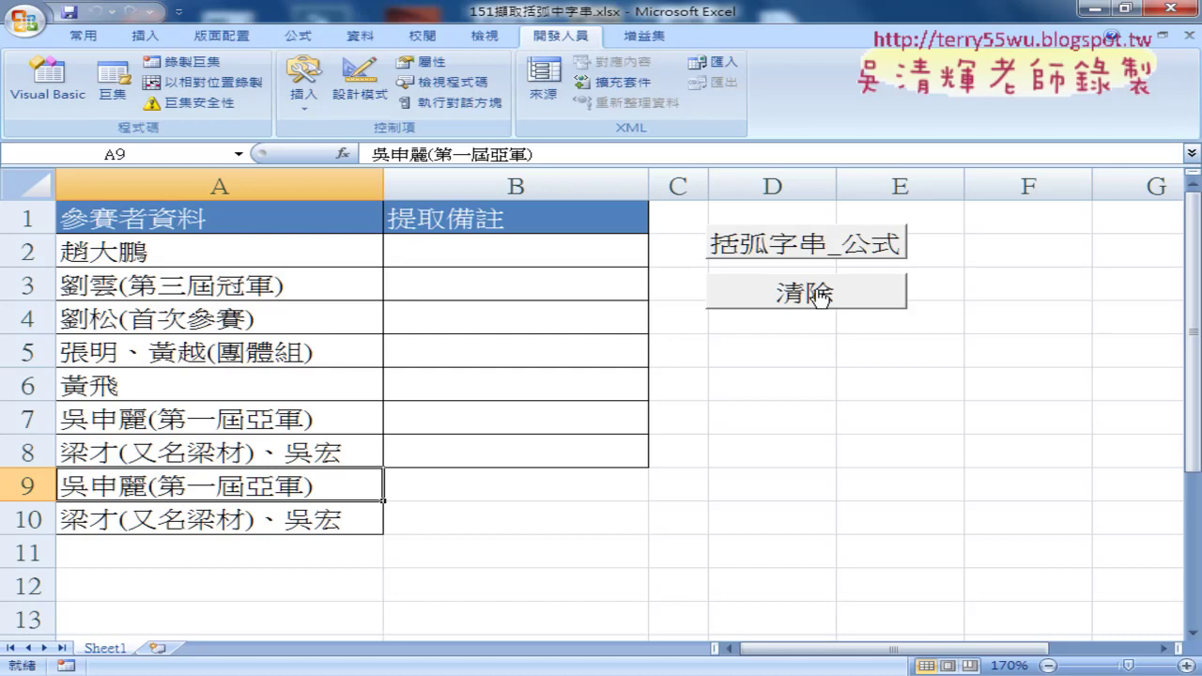
- Duplicate the 括弧字串_公式 button so a copy sits just below the 清除 button
right_click(813, 255)
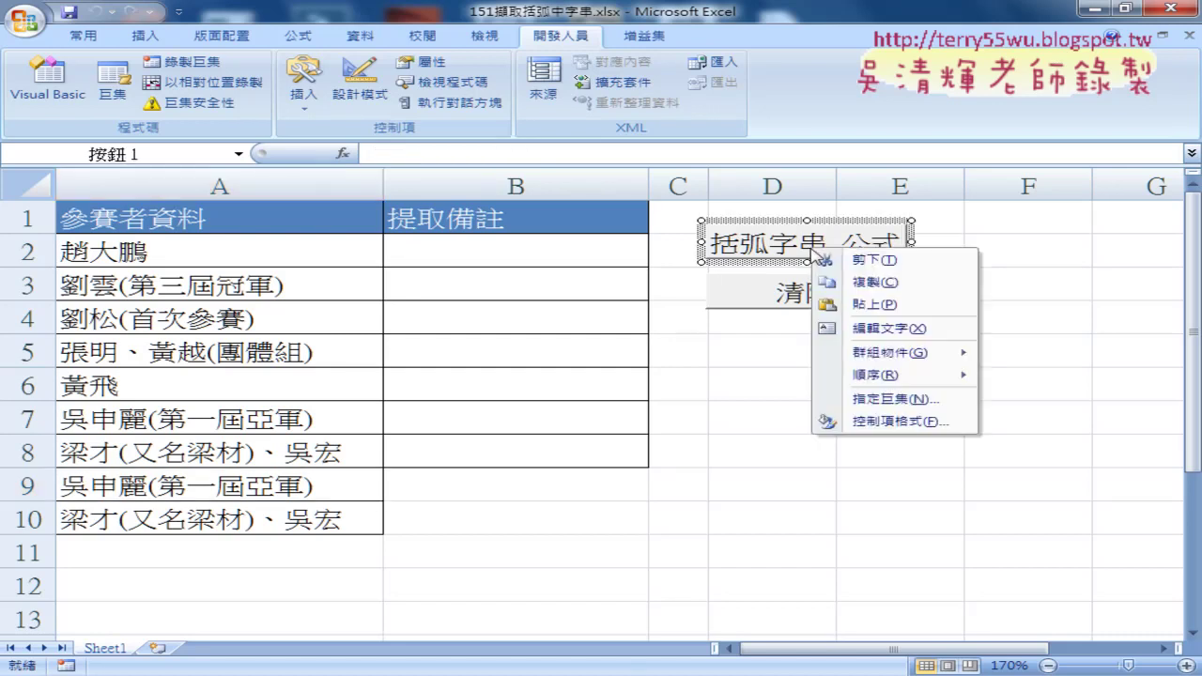
click(702, 327)
click(696, 329)
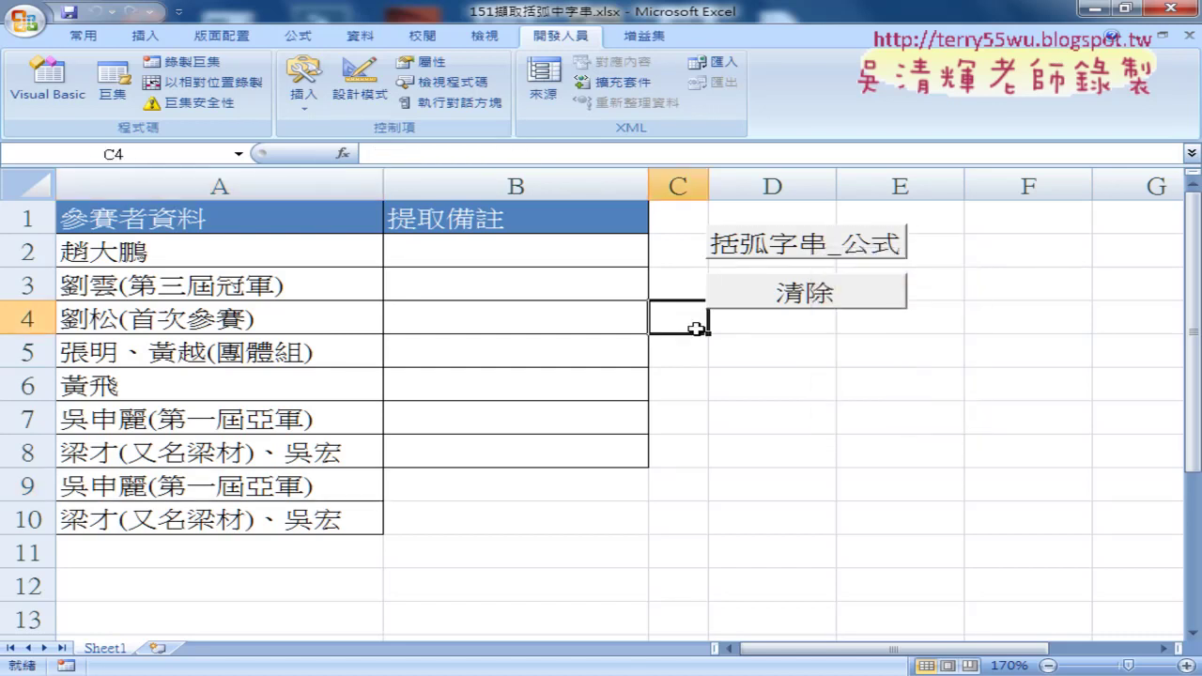
key(ctrl+v)
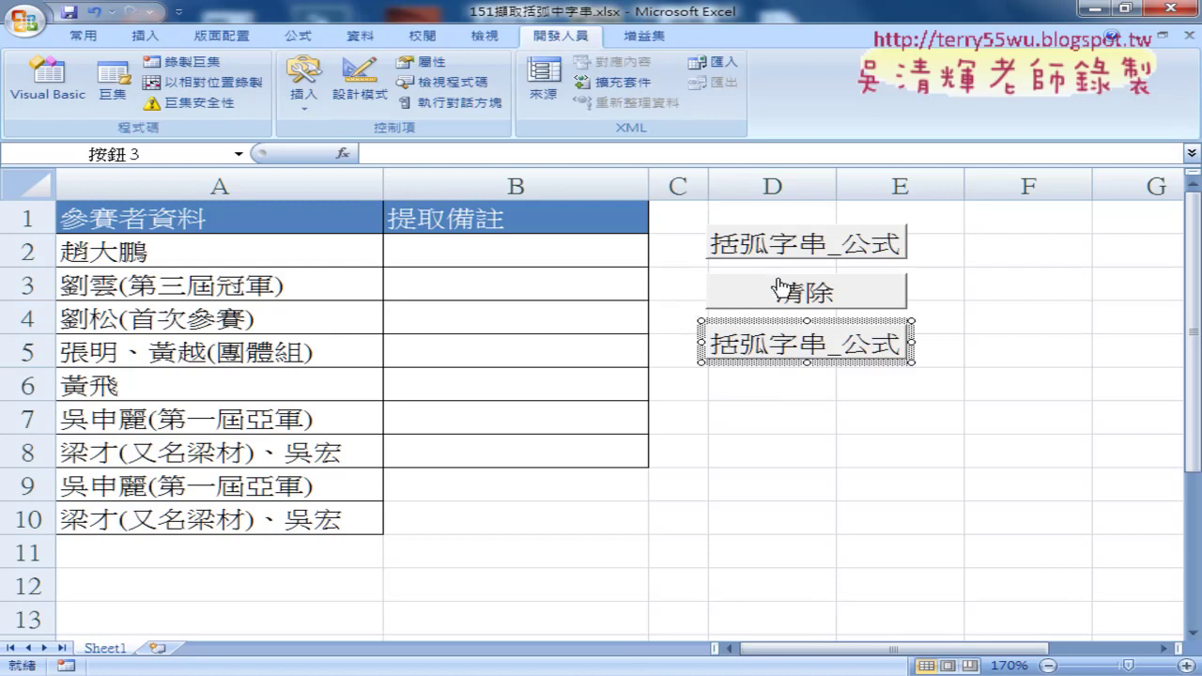
click(1003, 357)
- Bring up the context menu of the copied 括弧字串_公式 button
right_click(819, 335)
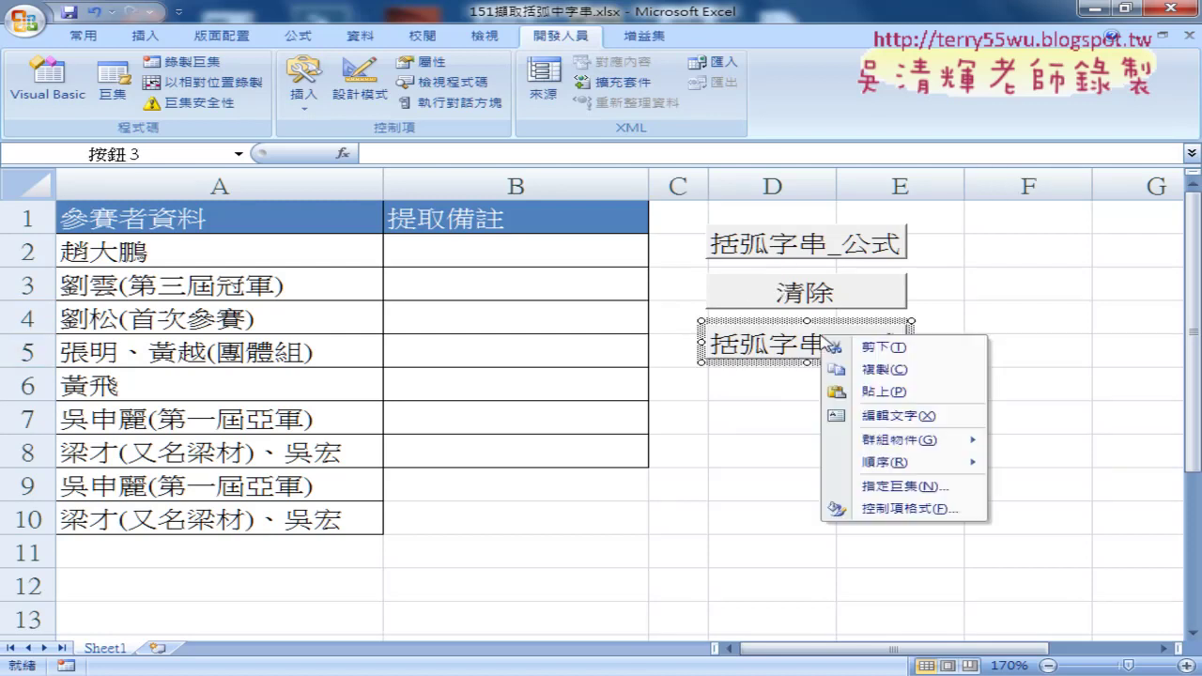
right_click(780, 242)
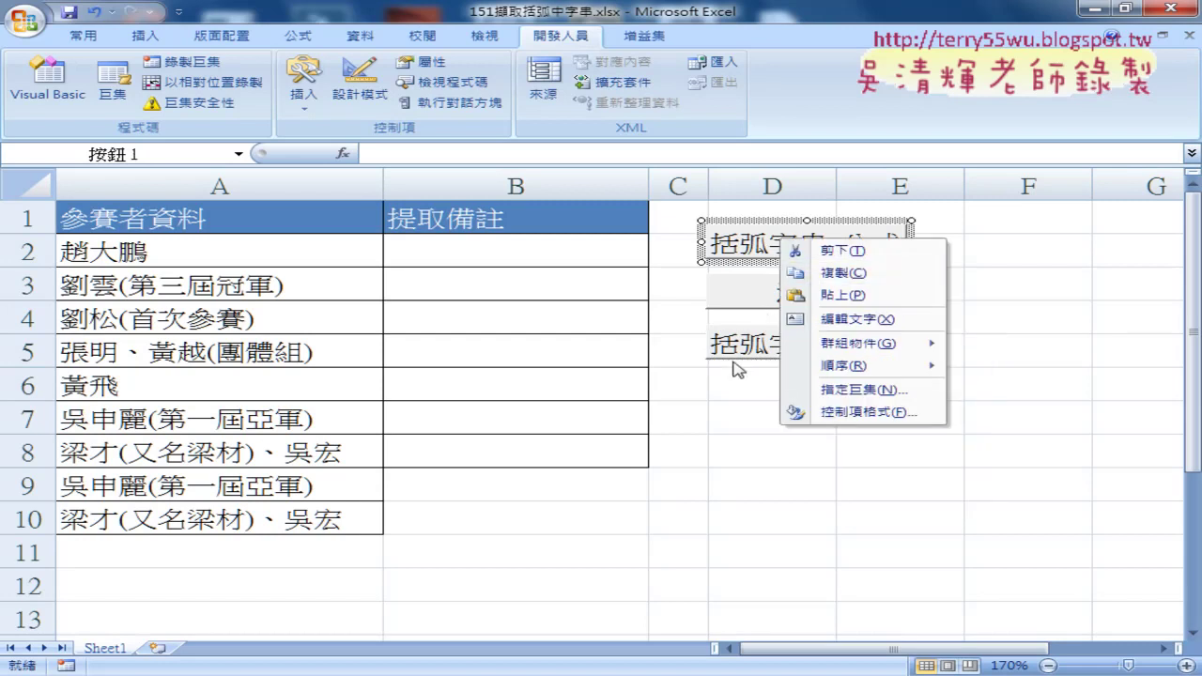
key(Escape)
right_click(859, 347)
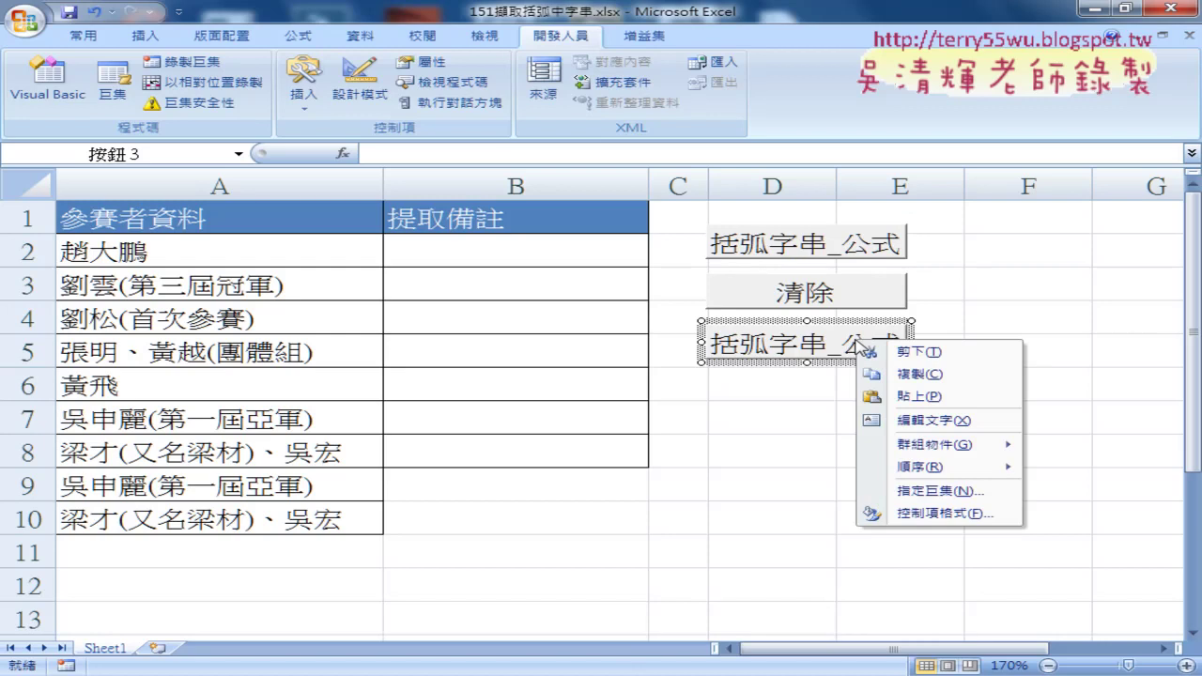
- Assign the 括弧字串 macro to the copied button, copying the macro name along the way
click(941, 491)
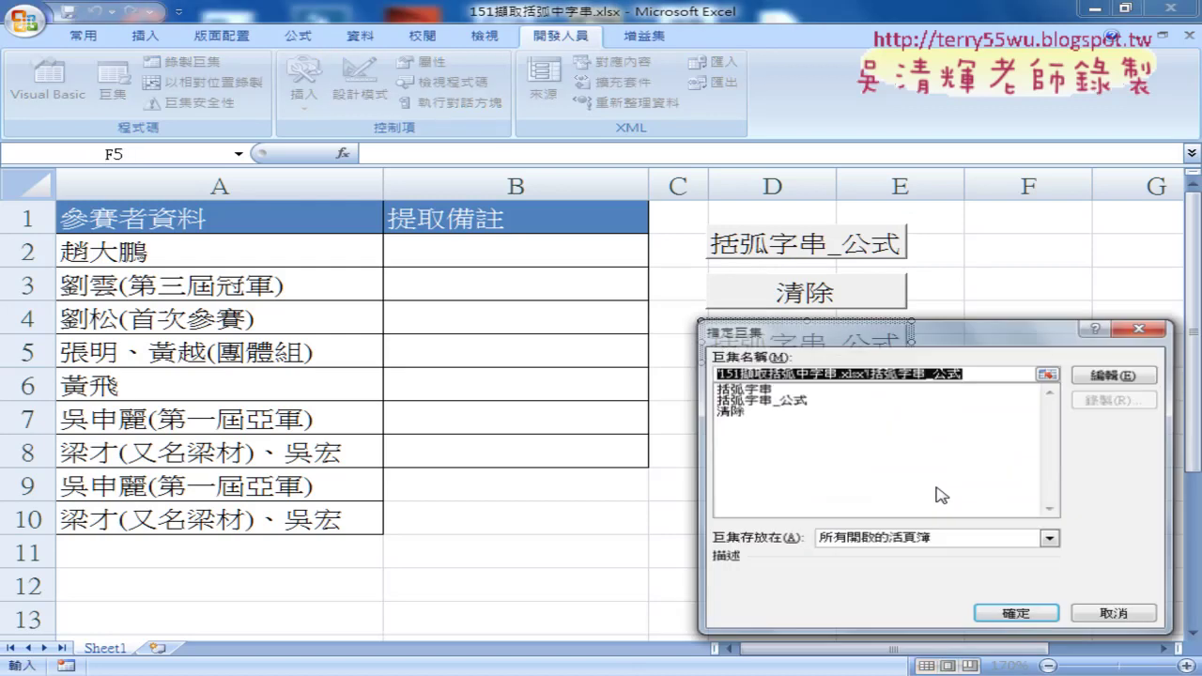
click(769, 391)
drag(780, 376, 728, 374)
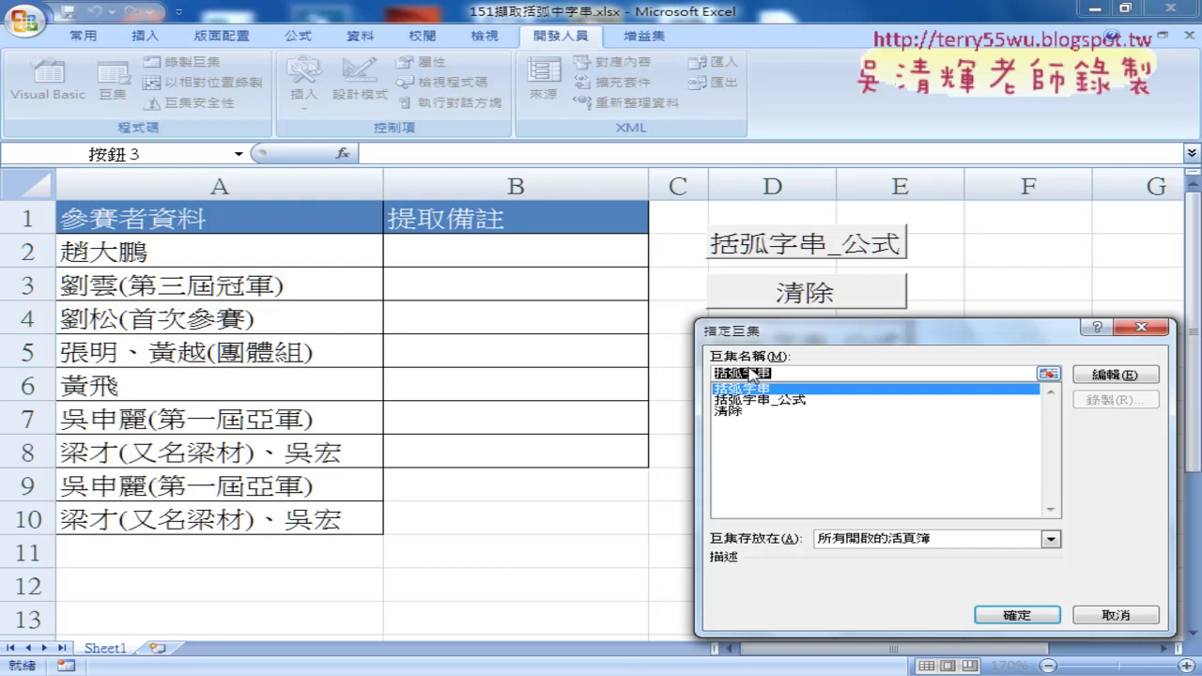
right_click(729, 374)
click(779, 402)
click(1015, 615)
- Replace the copied button's caption with 括弧字串
drag(711, 345, 968, 355)
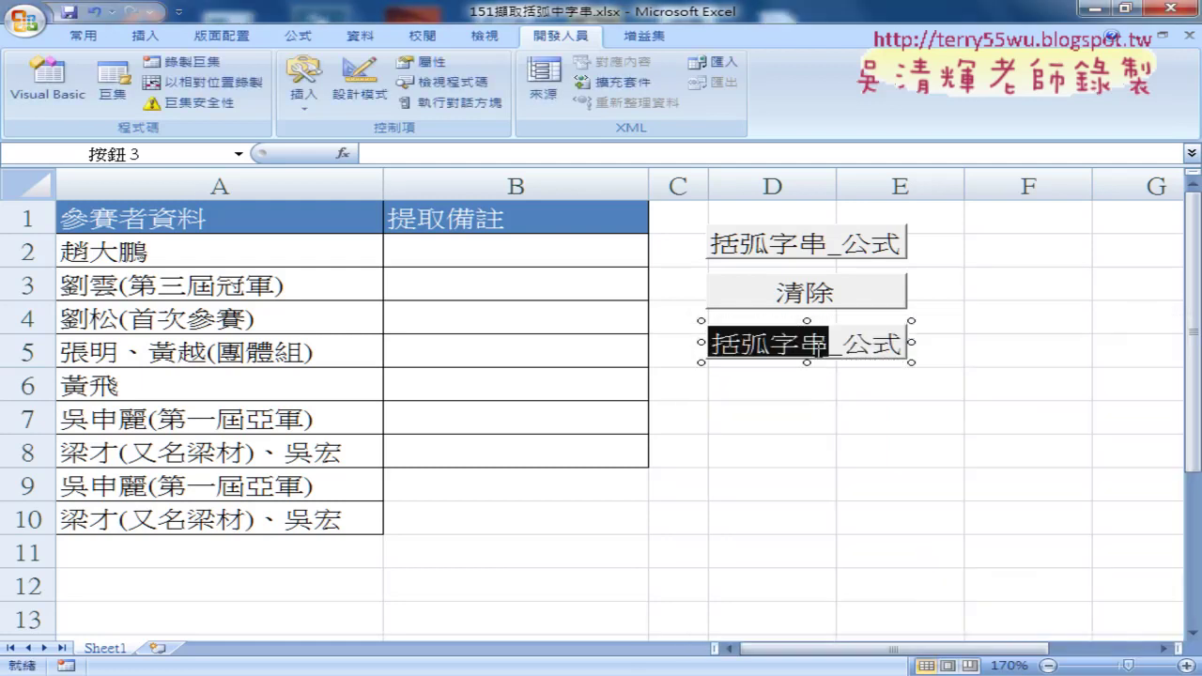
key(ctrl+v)
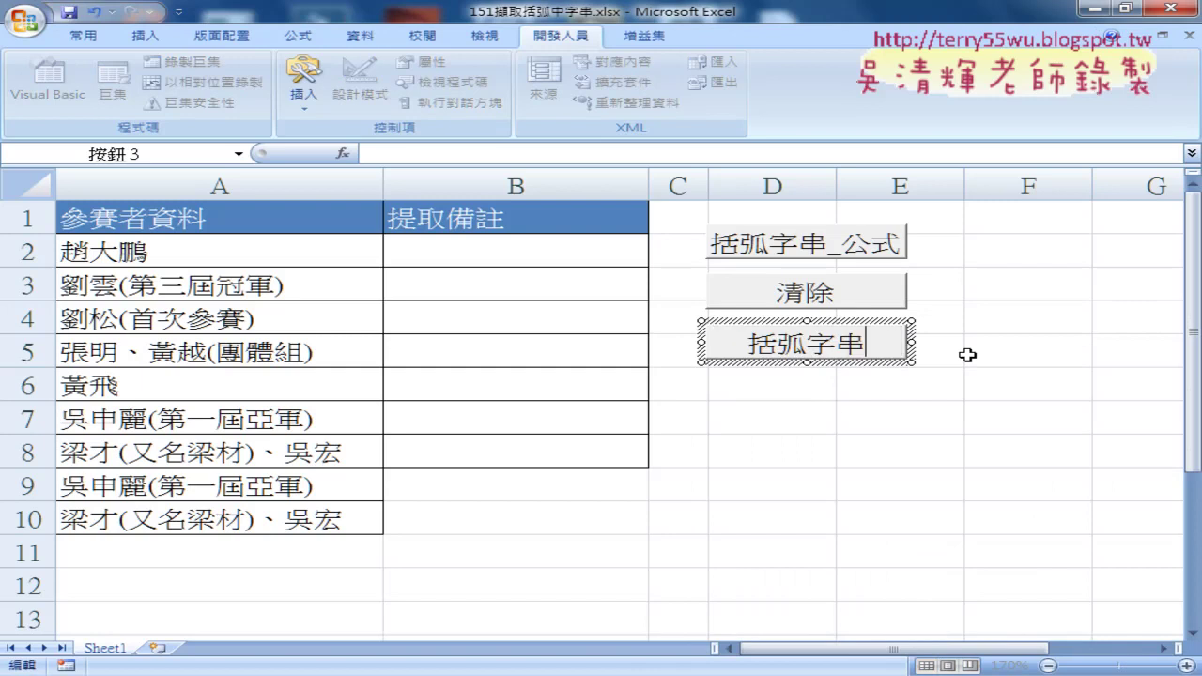
click(967, 355)
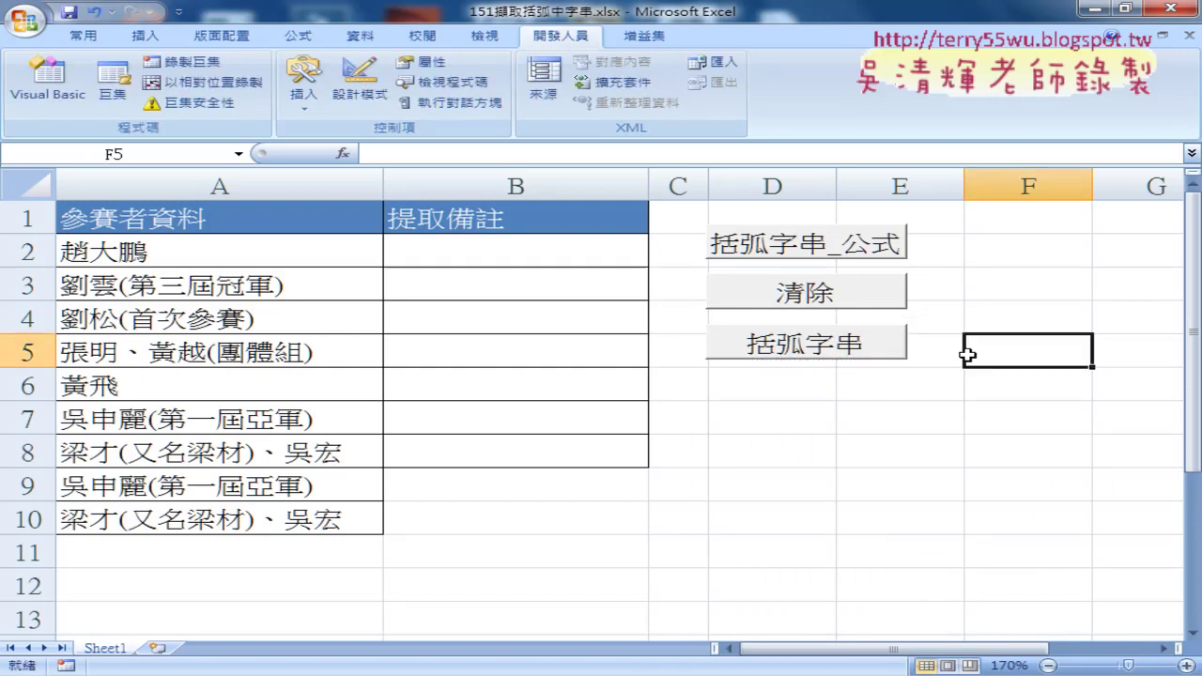
- Run the 括弧字串_公式 macro and inspect the formulas it wrote in B2:B5
click(822, 252)
click(536, 251)
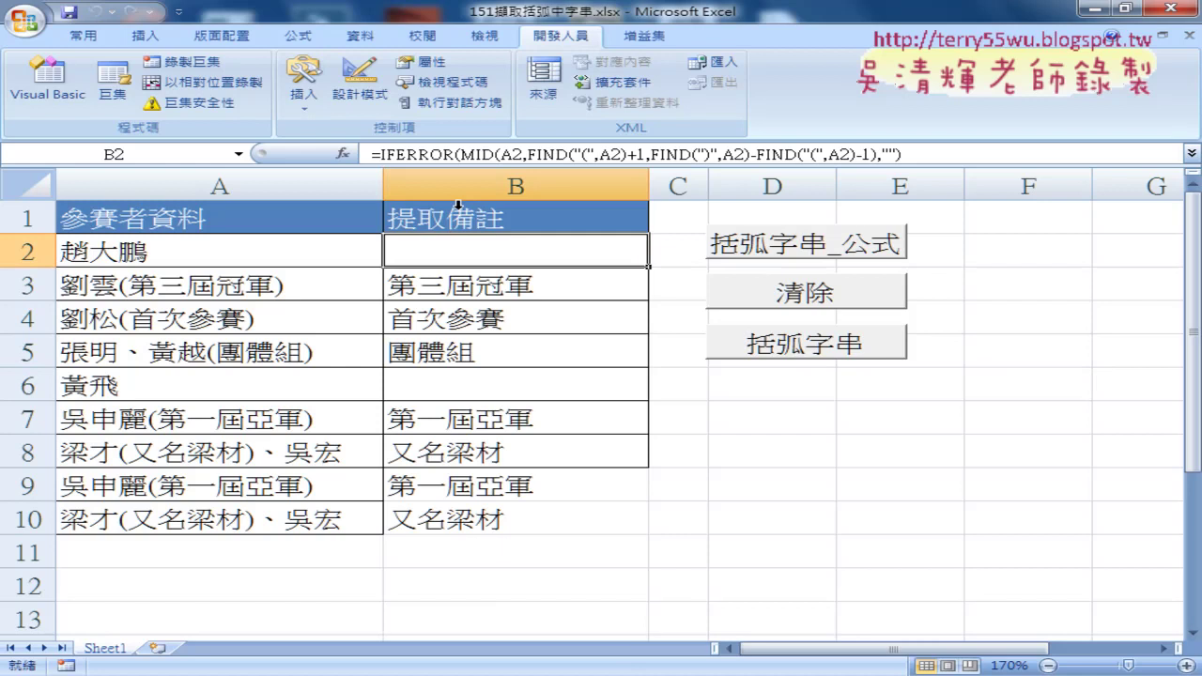
click(439, 281)
click(448, 320)
click(451, 351)
- Clear column B, refill it with the 括弧字串 macro, and check B3's plain value
click(756, 298)
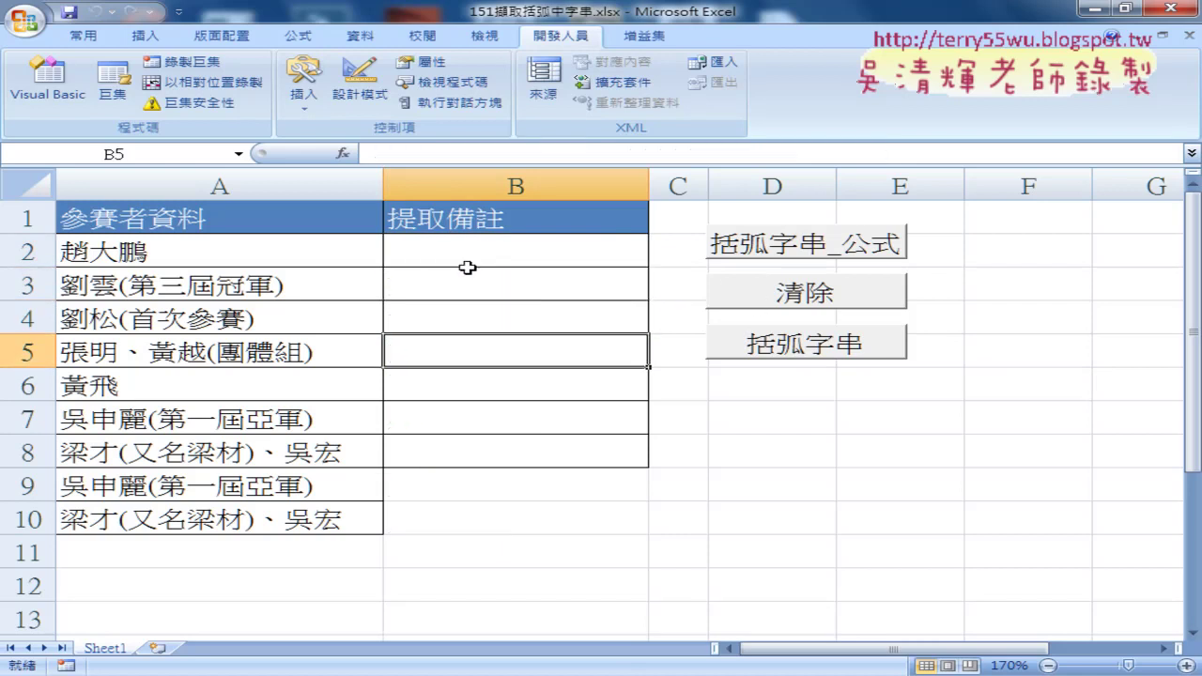
click(795, 344)
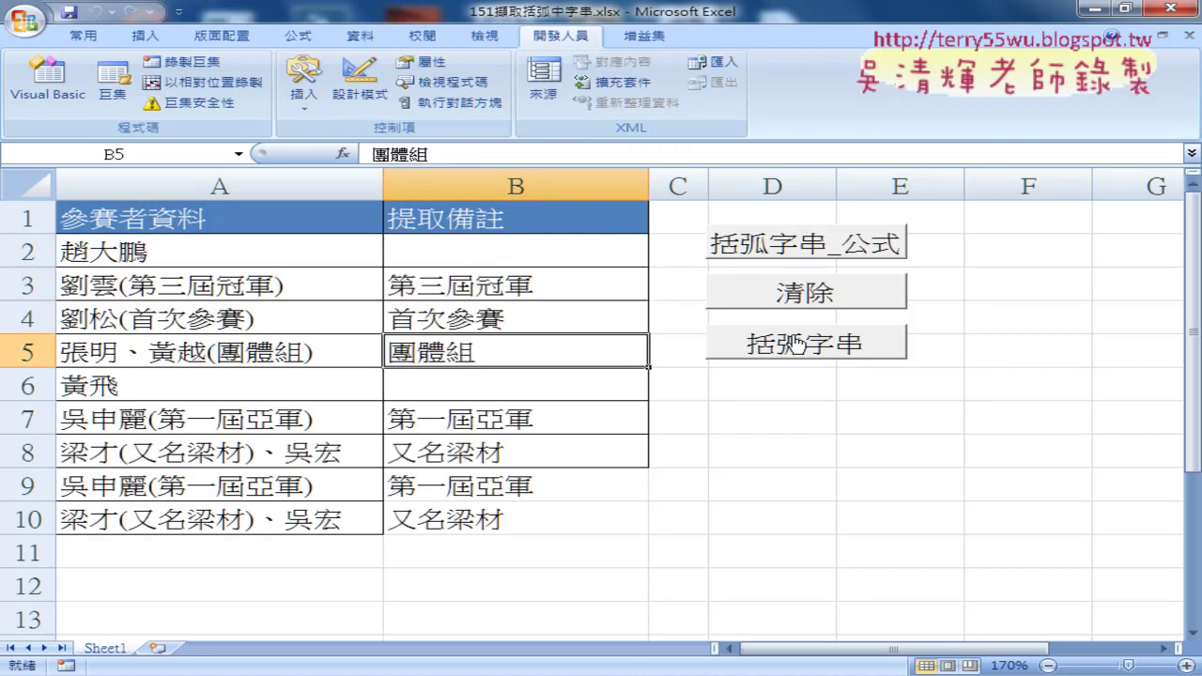
click(457, 287)
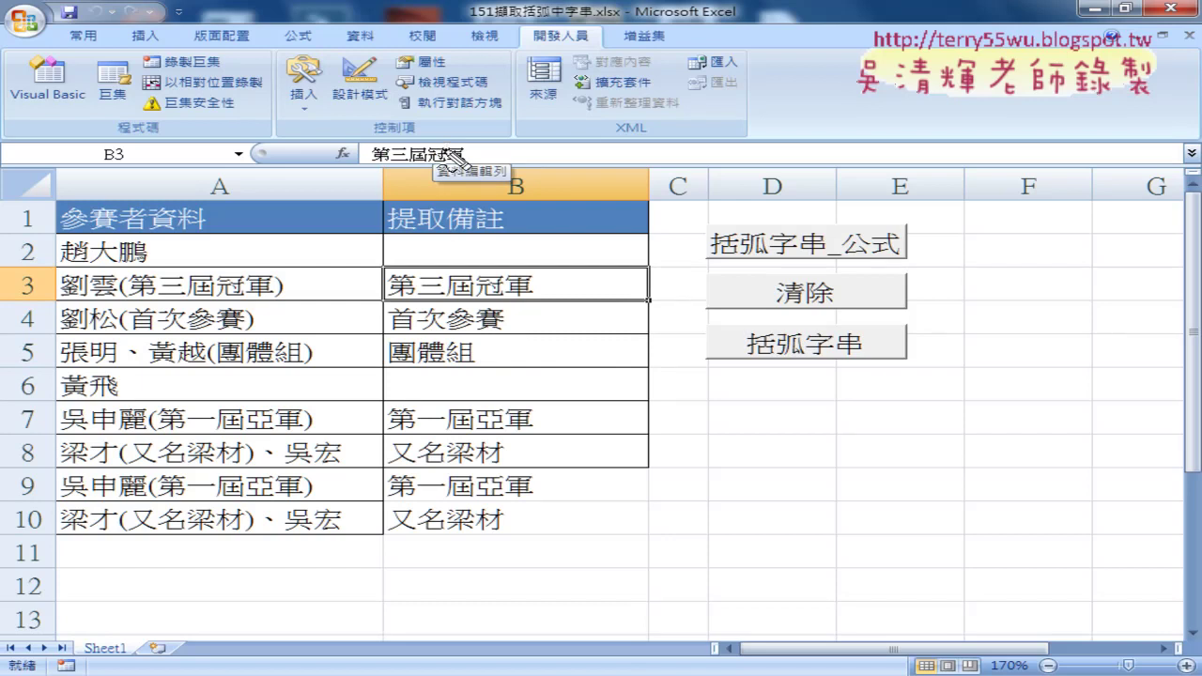
- Annotate B3's value, the formula bar and the empty B2 result, then clear the annotations
mouse_move(531, 305)
mouse_down()
mouse_move(509, 308)
mouse_move(522, 299)
mouse_up()
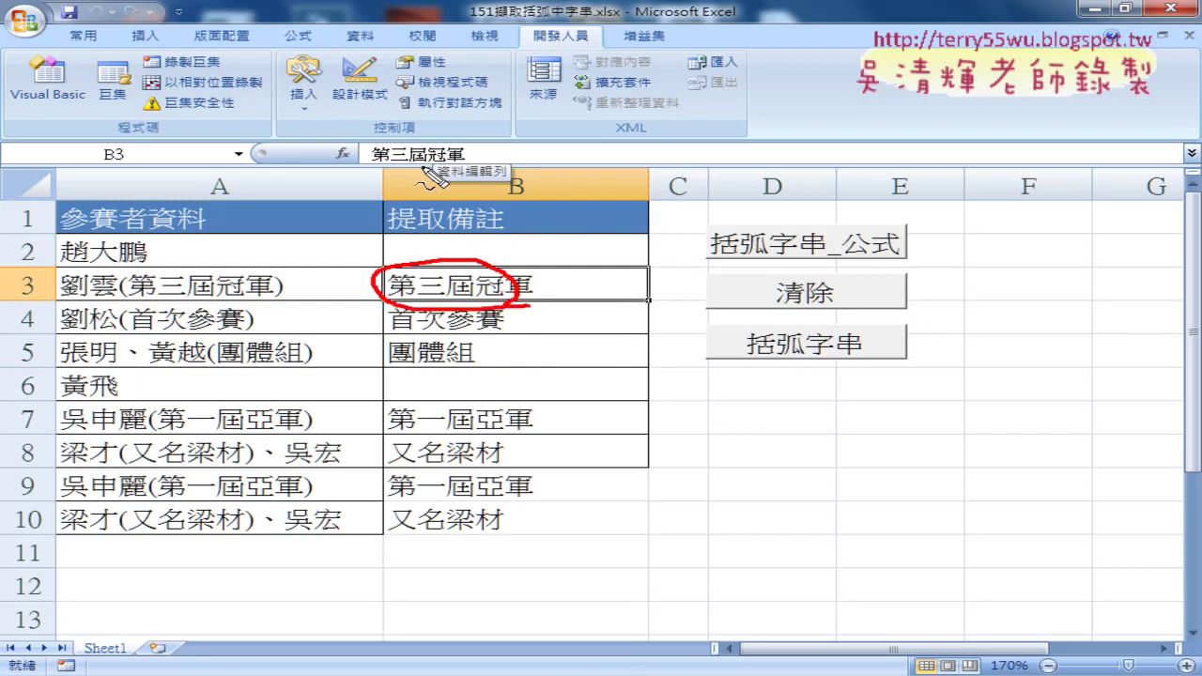
drag(409, 167, 508, 148)
mouse_move(672, 117)
mouse_down()
mouse_move(500, 156)
mouse_move(561, 160)
mouse_up()
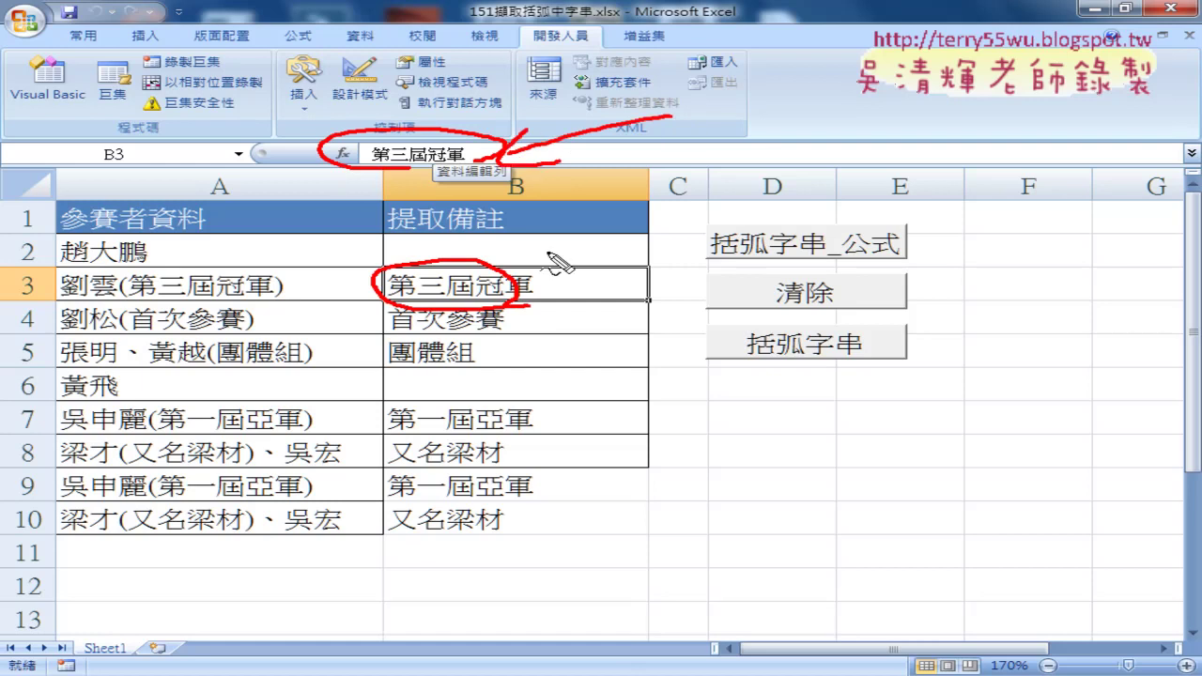
mouse_move(413, 254)
mouse_down()
mouse_move(524, 245)
mouse_move(480, 265)
mouse_up()
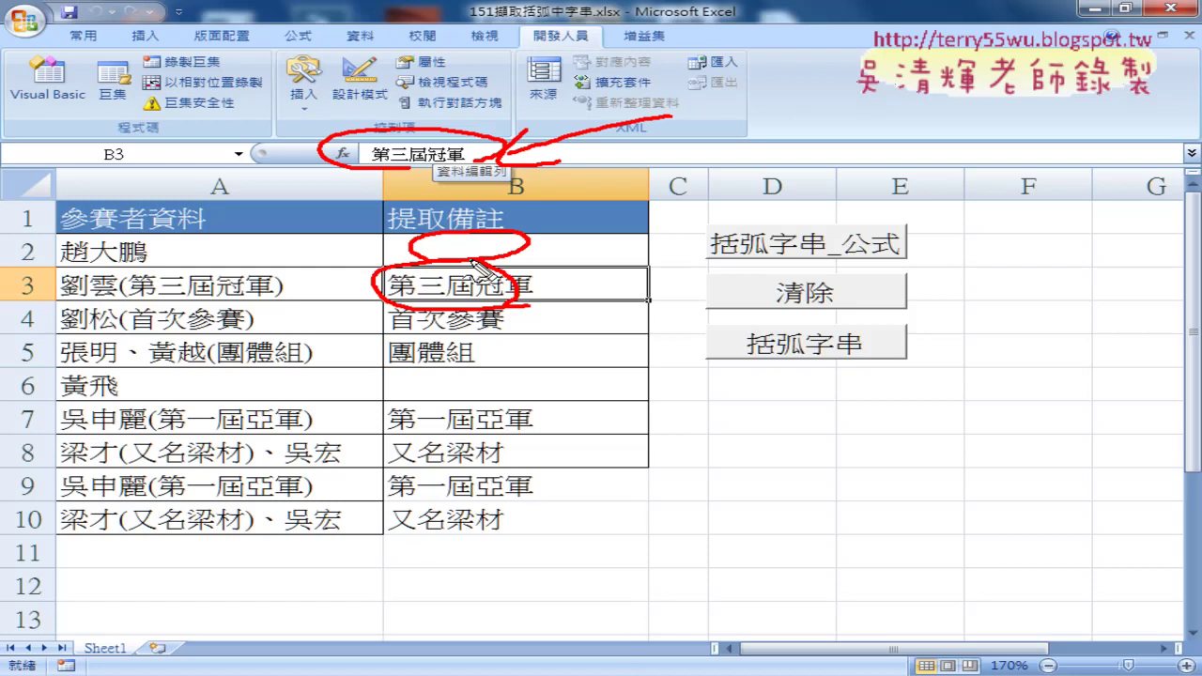
key(Escape)
- Rerun the 括弧字串_公式, 清除 and 括弧字串 buttons and check the value in B3
click(503, 255)
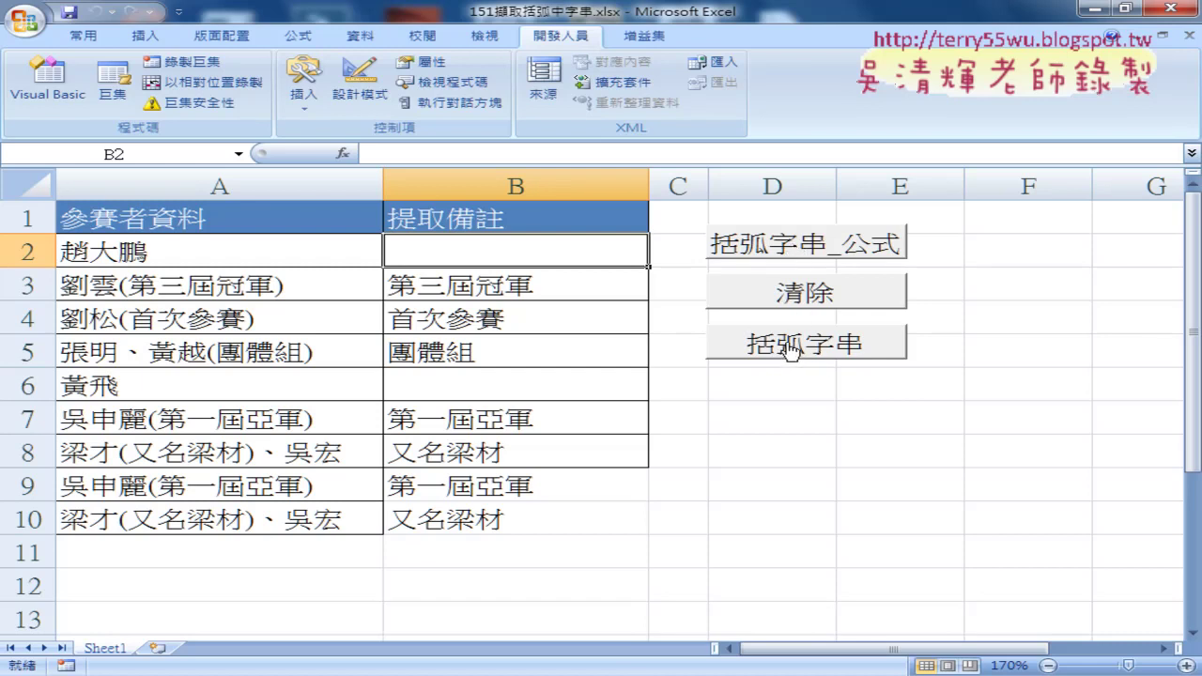
click(787, 246)
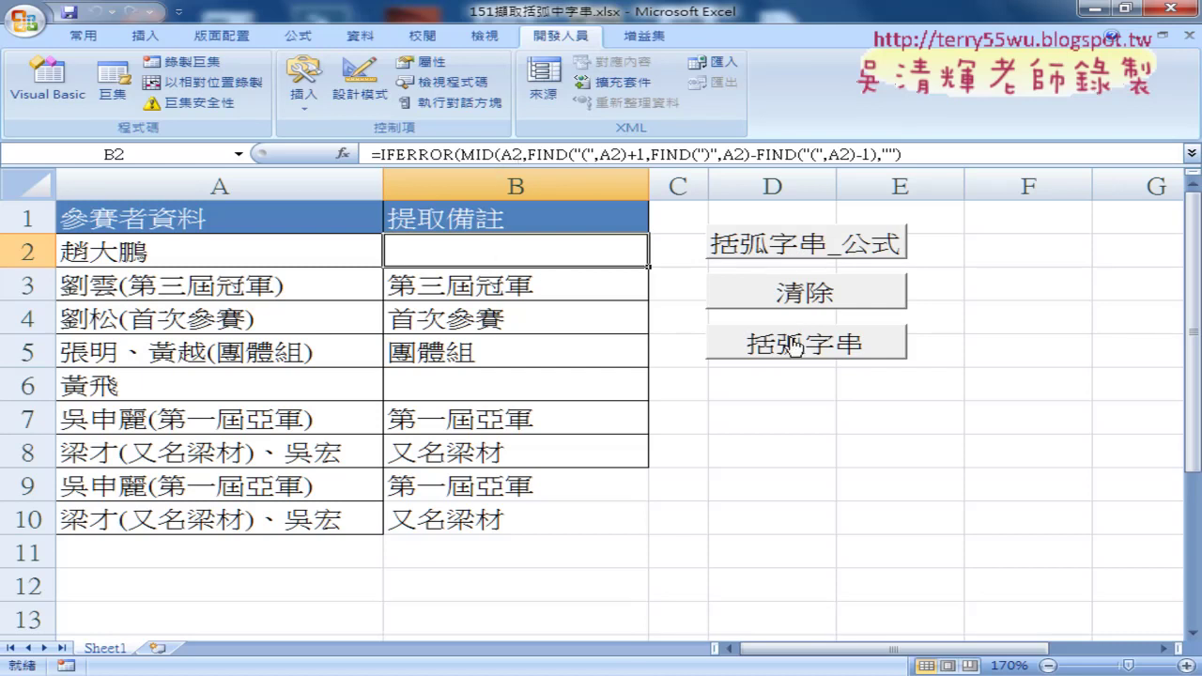
click(785, 299)
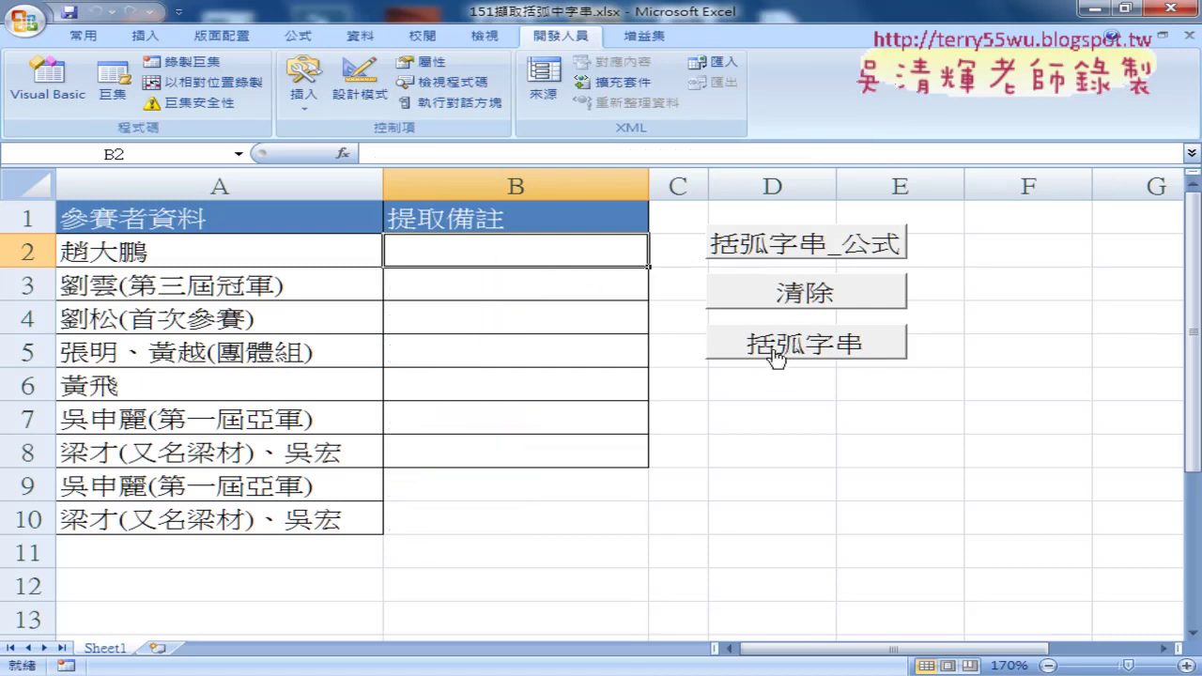
click(776, 355)
click(468, 282)
- Open the Visual Basic editor and select the loop in Sub 括弧字串
click(470, 263)
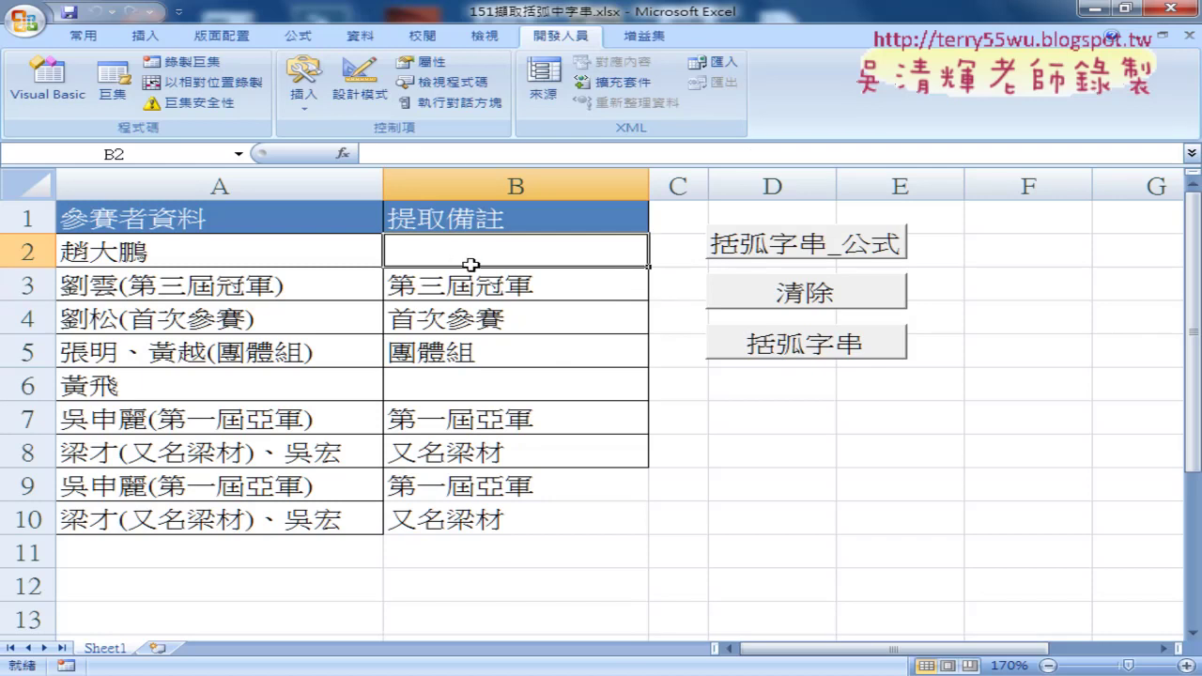
click(42, 97)
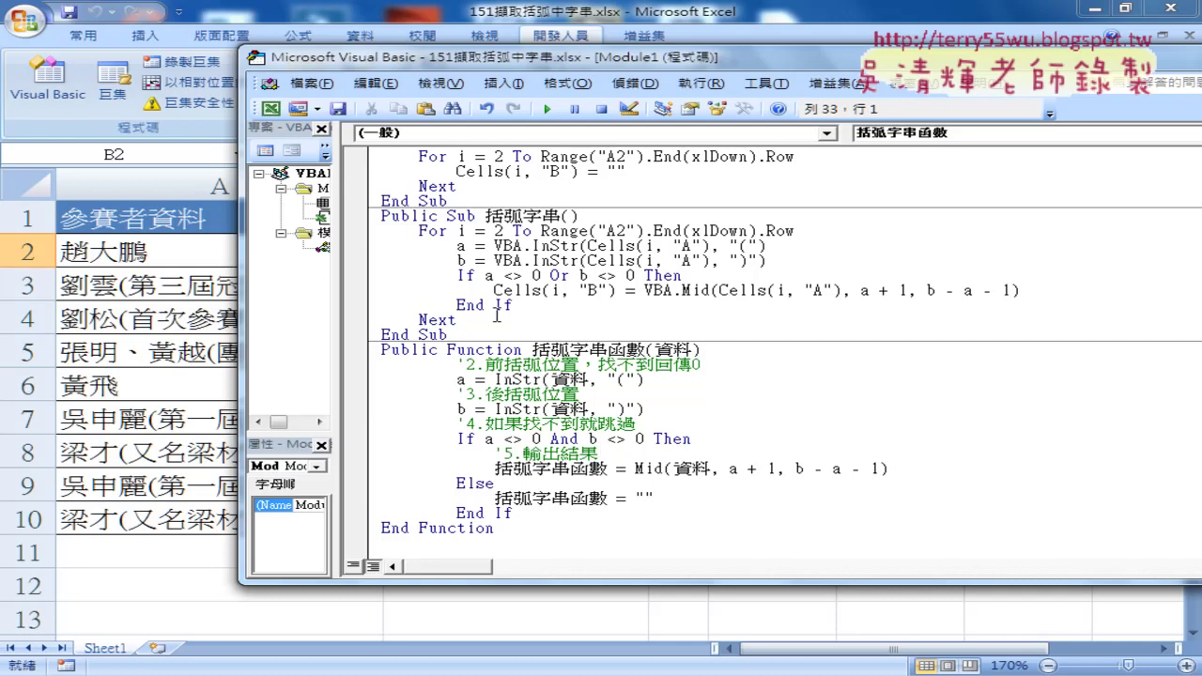
drag(456, 322, 357, 235)
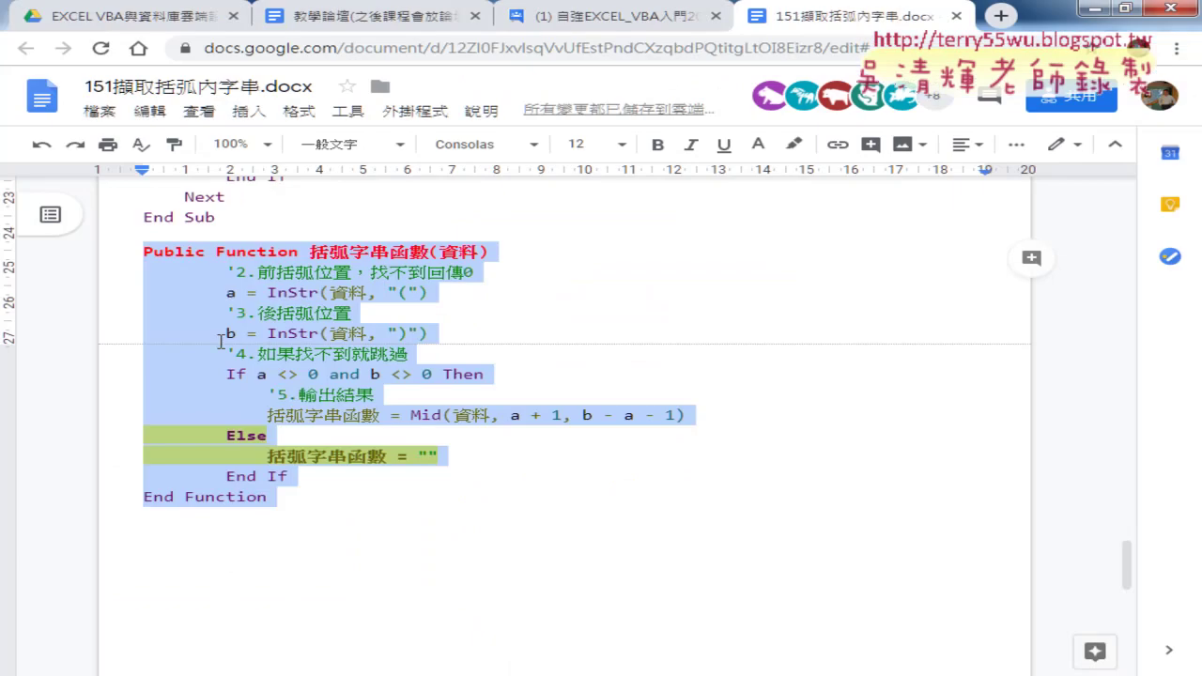
- Scroll the notes up to Public Sub 括弧字串 and select its body lines
scroll(295, 357, up, 2)
scroll(295, 357, up, 2)
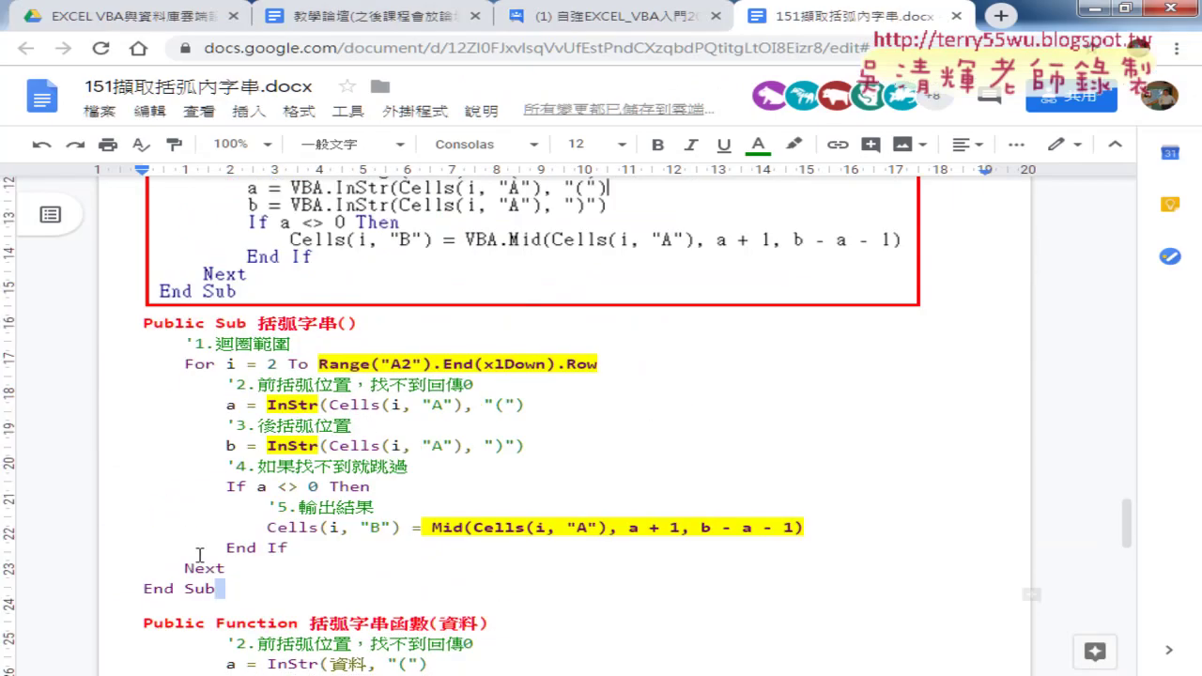
drag(216, 589, 137, 348)
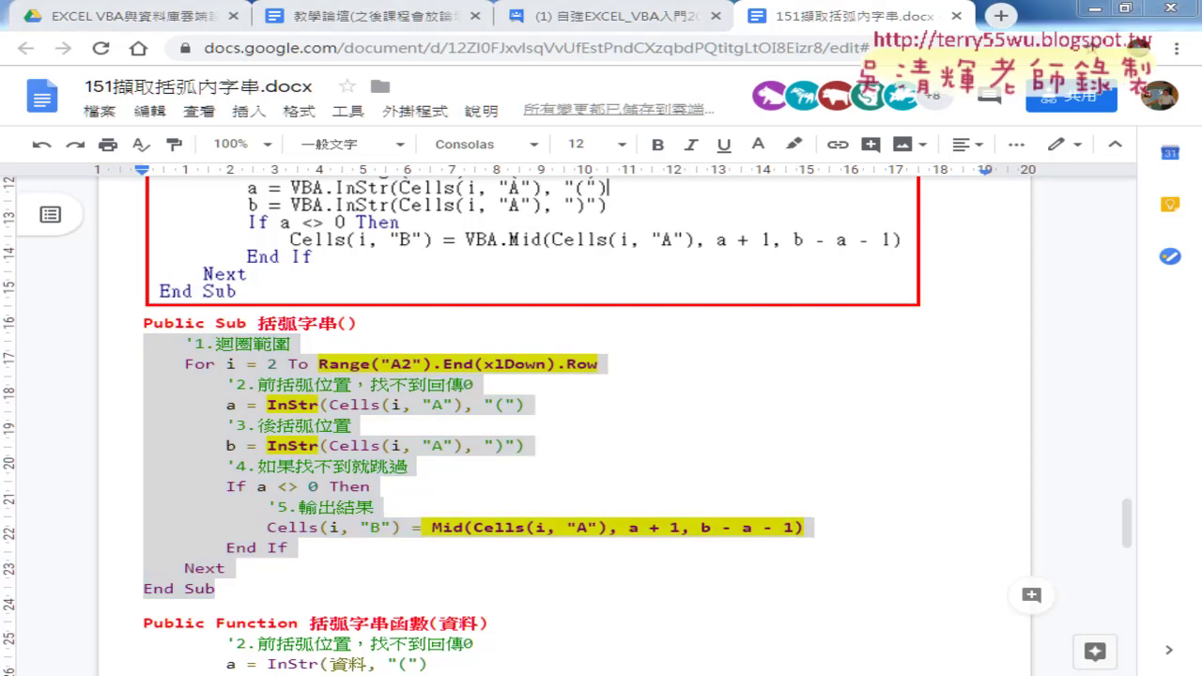
- Bring back the VBA editor and locate the If a <> 0 Or b <> 0 Then line
click(540, 464)
click(519, 319)
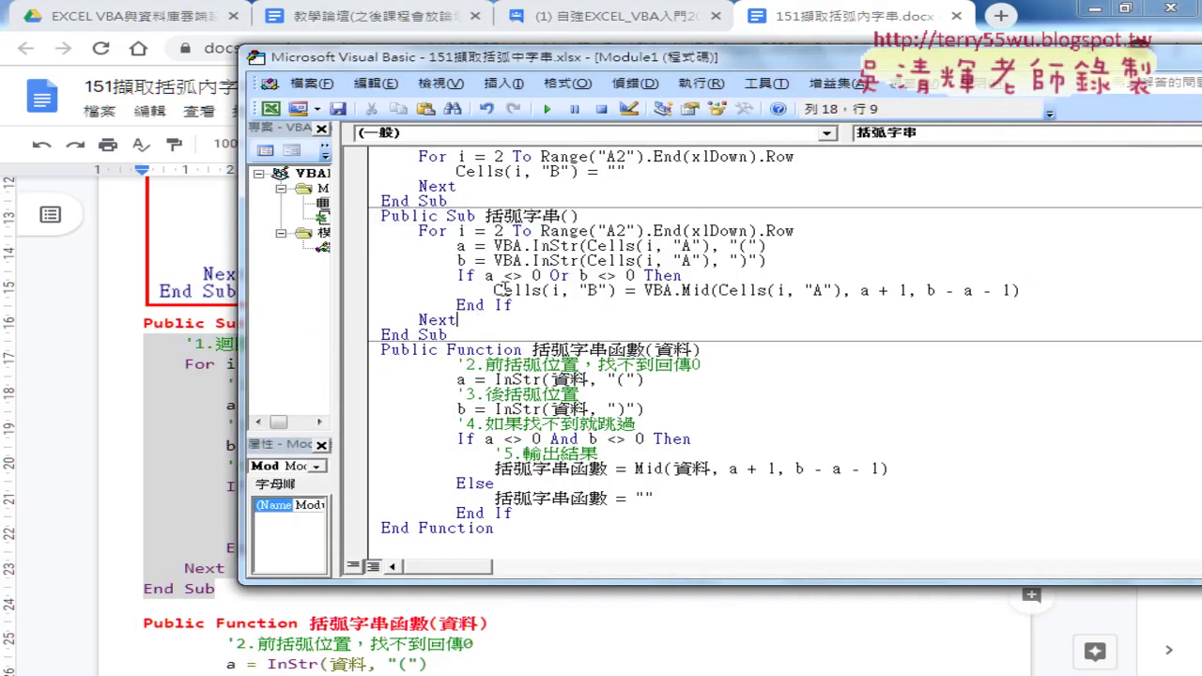
drag(683, 275, 456, 275)
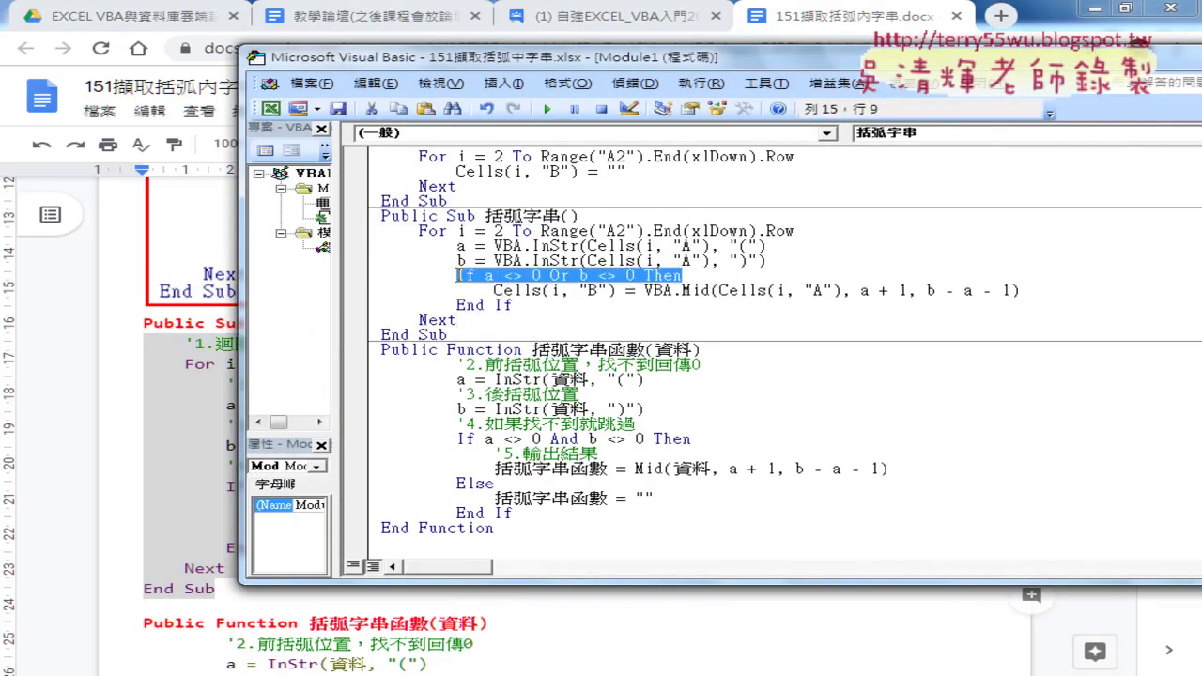
click(1094, 15)
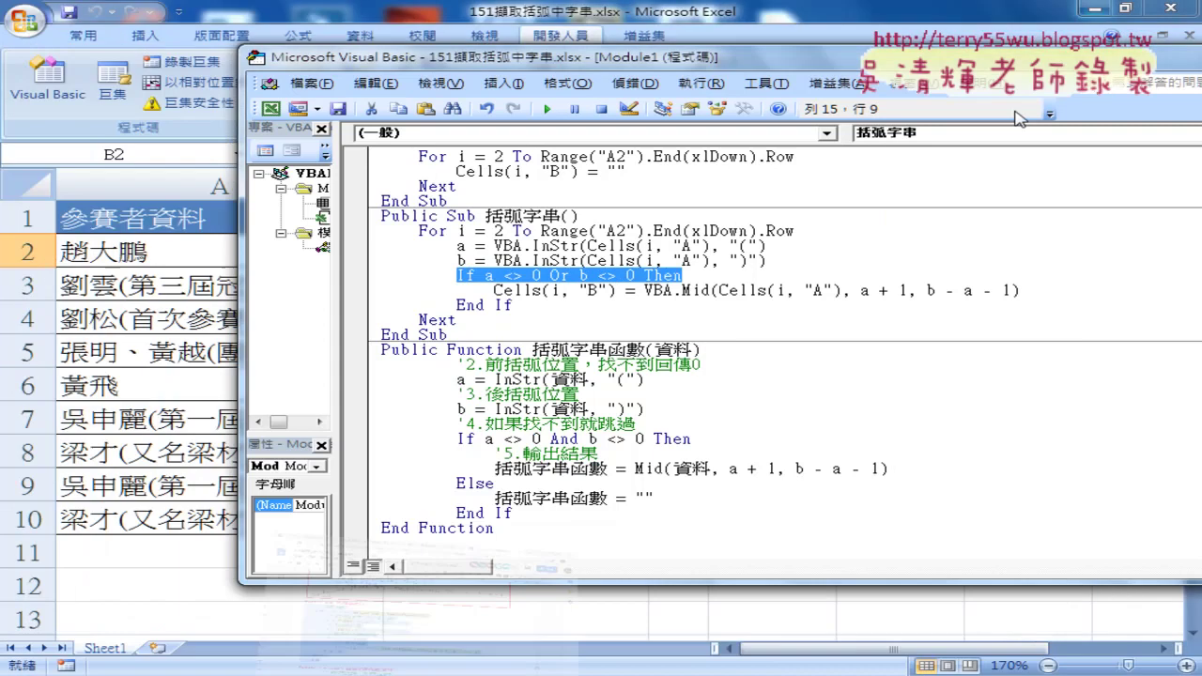
click(567, 298)
click(488, 276)
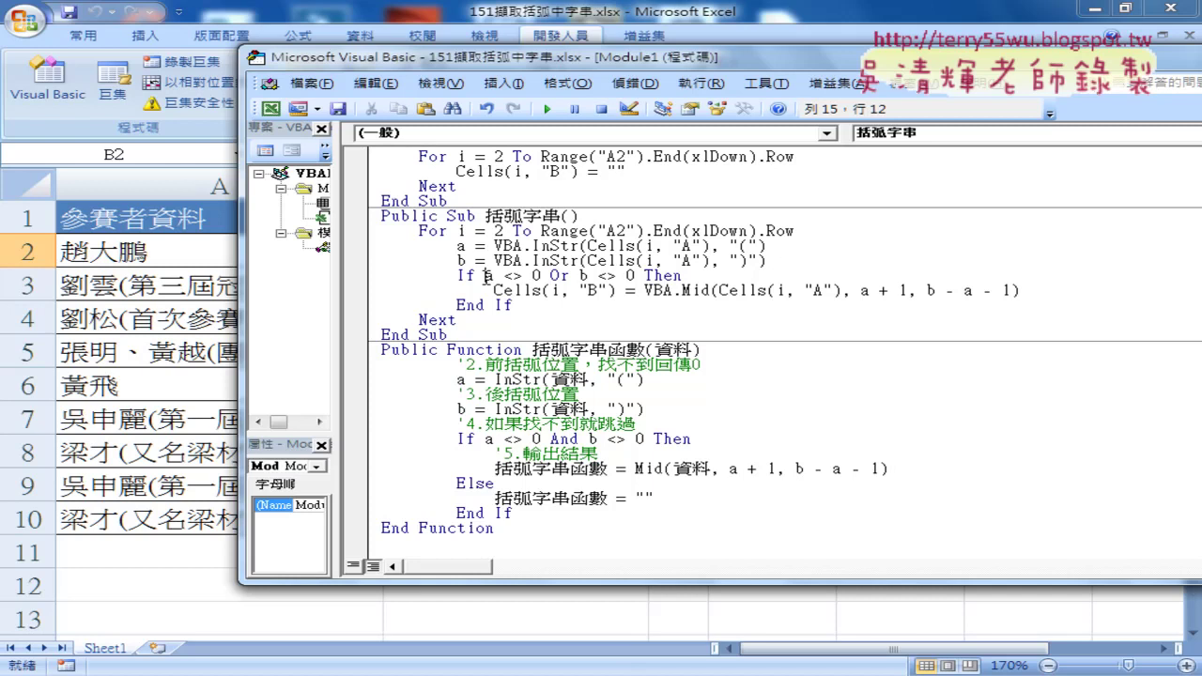
- Delete ' Or b <> 0' from the If line, then select the variable b on its InStr line
drag(487, 276, 515, 275)
click(759, 290)
drag(485, 275, 638, 275)
click(638, 276)
drag(547, 275, 638, 276)
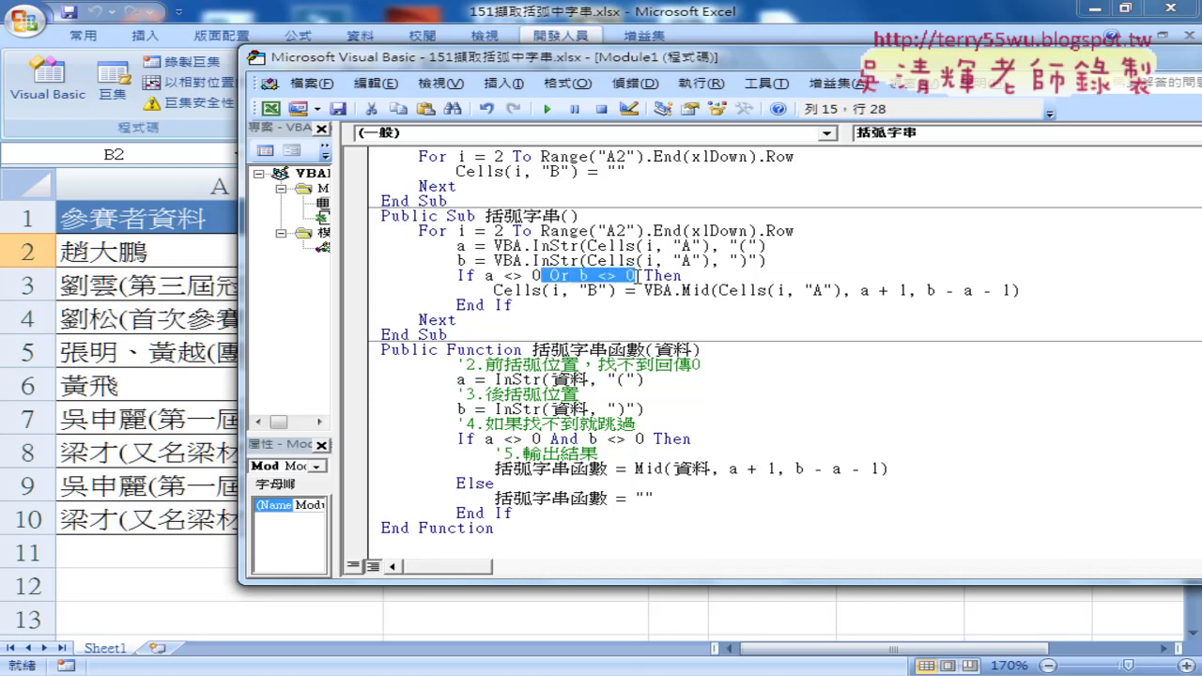
key(Delete)
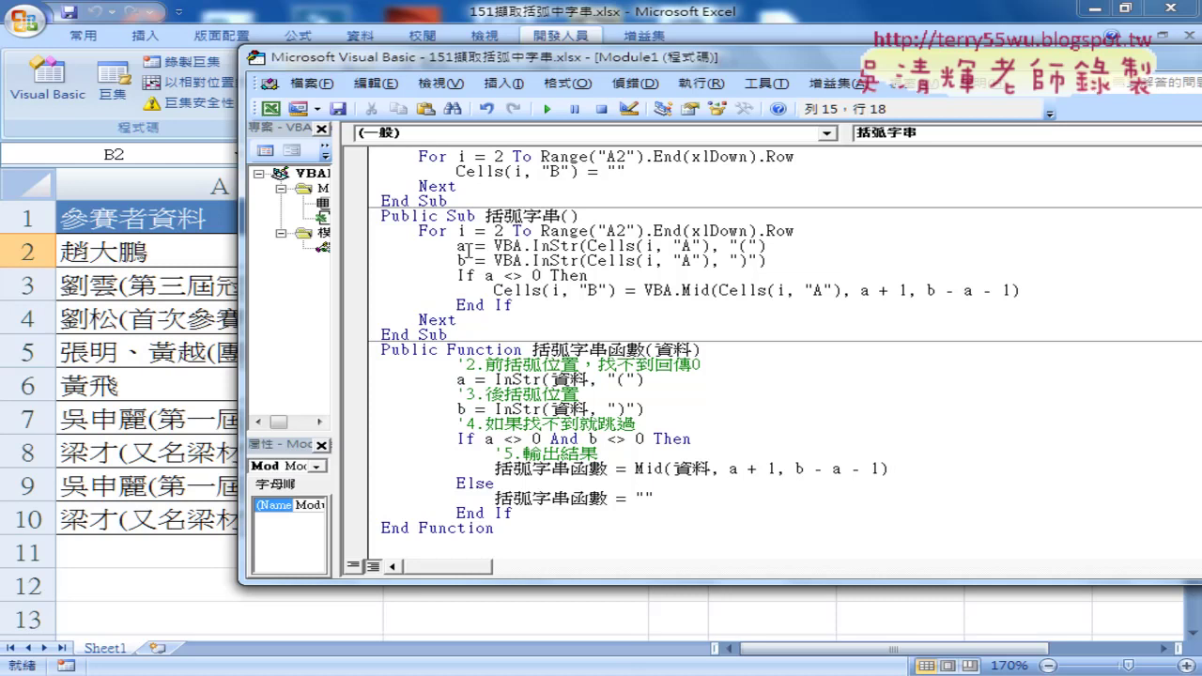
click(467, 260)
drag(467, 260, 461, 264)
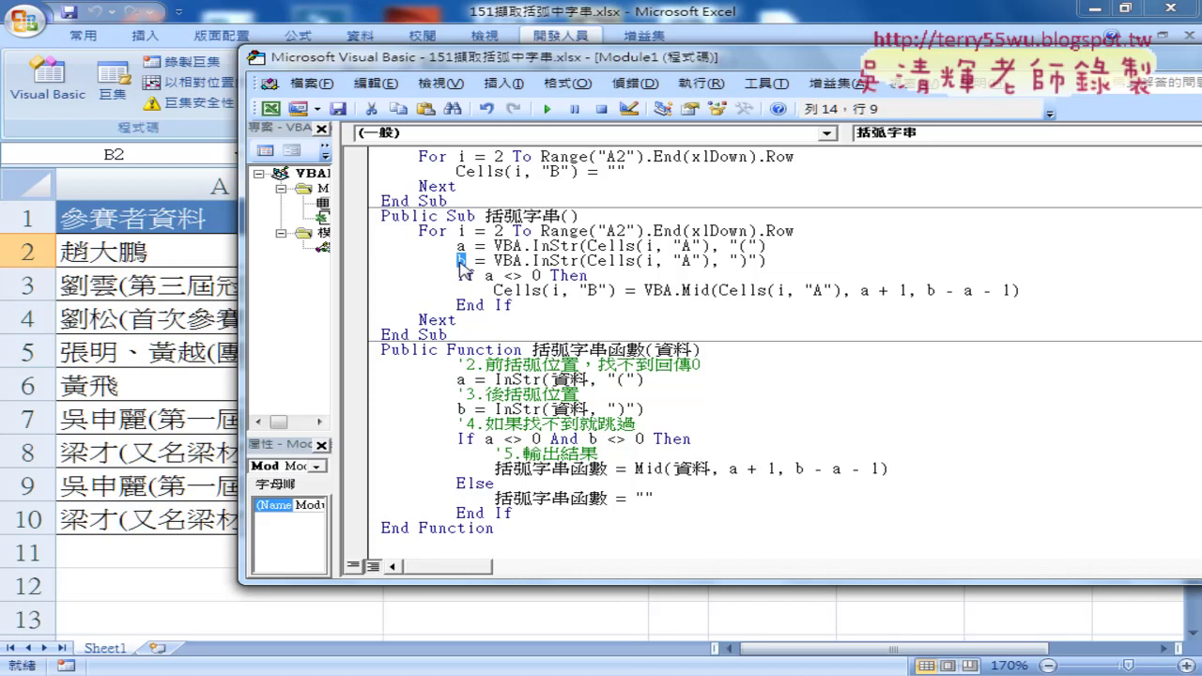
- Add ' or b<>0' after the If test, then delete it again, leaving If a <> 0 Then
drag(485, 276, 541, 276)
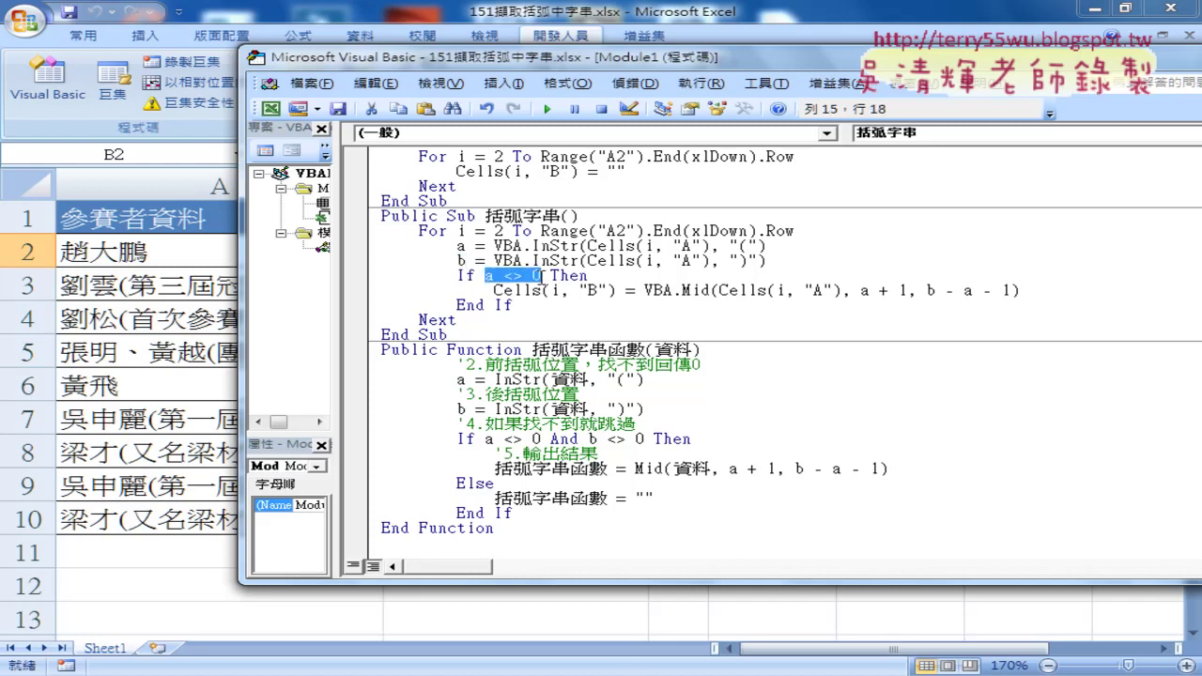
click(544, 276)
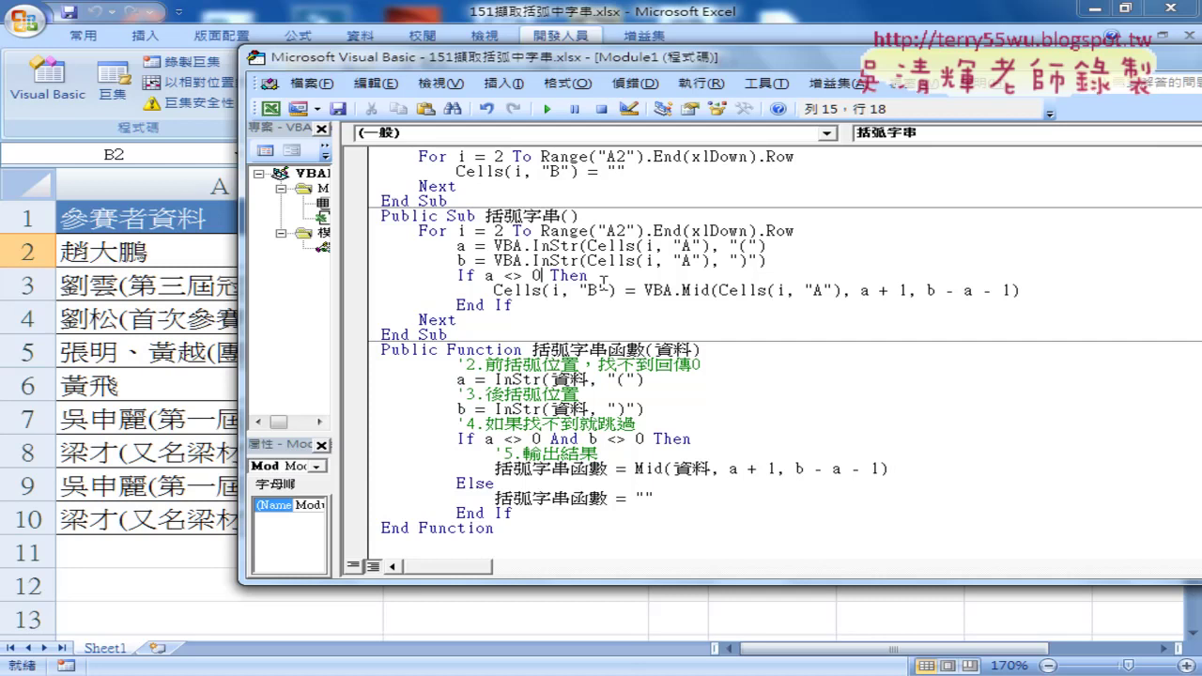
text(o)
text(r)
text( b)
text(<>0)
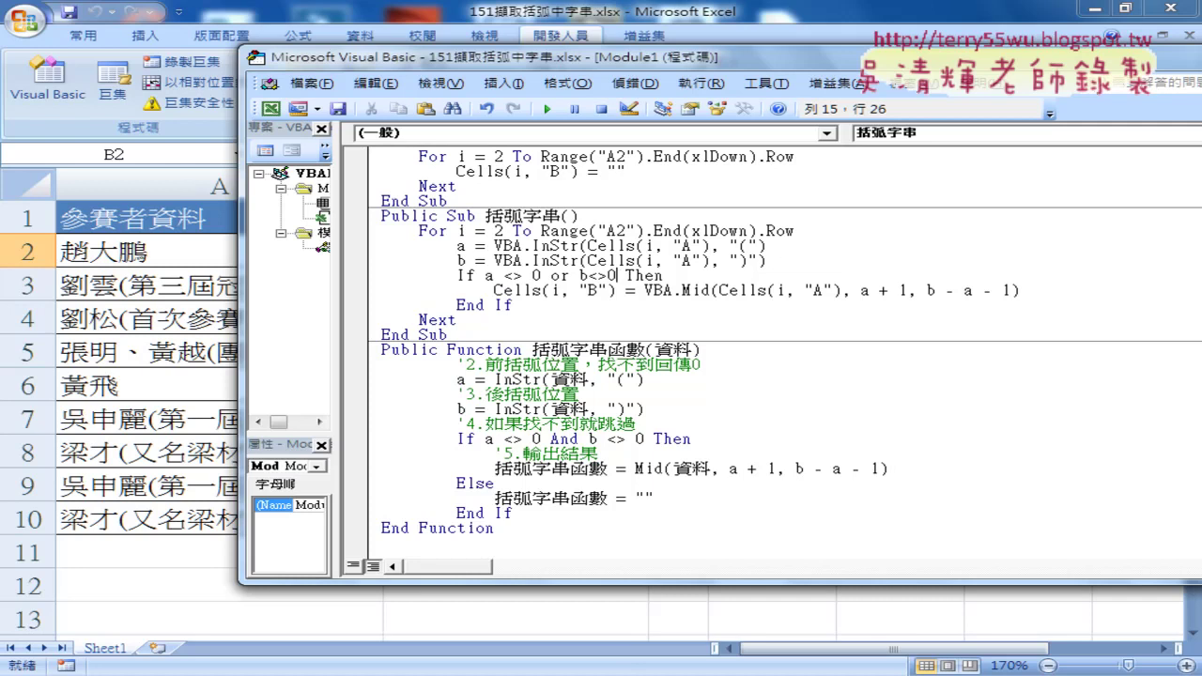
drag(552, 276, 568, 276)
click(567, 275)
drag(541, 275, 621, 276)
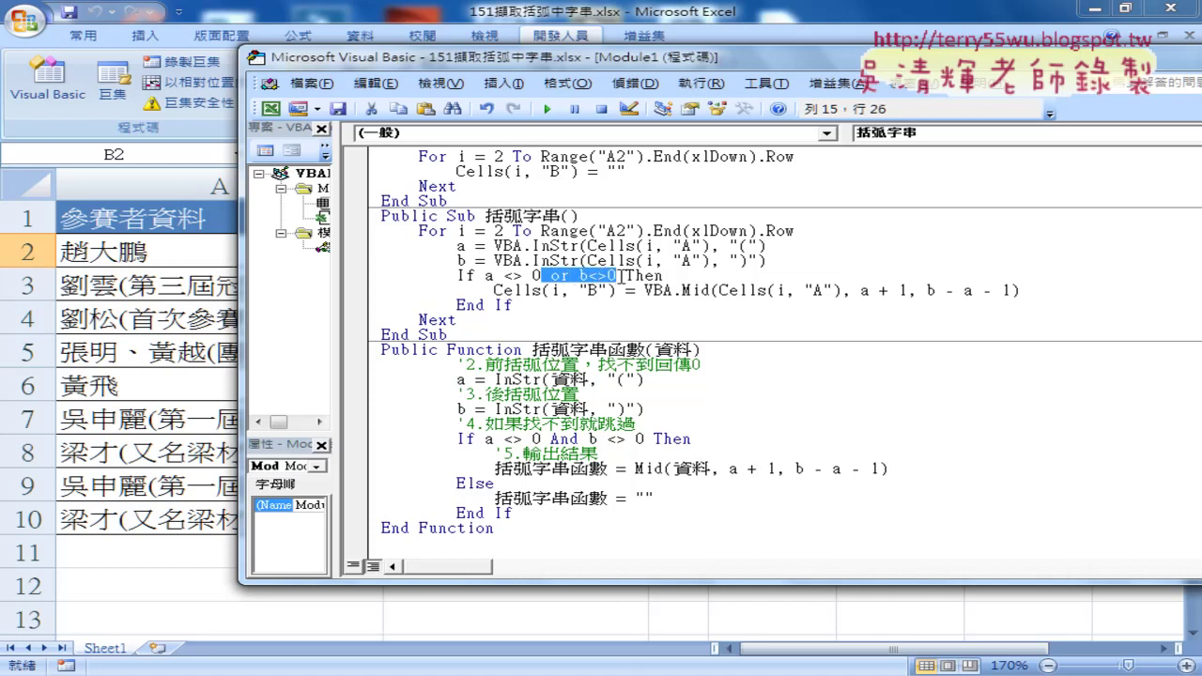
key(Delete)
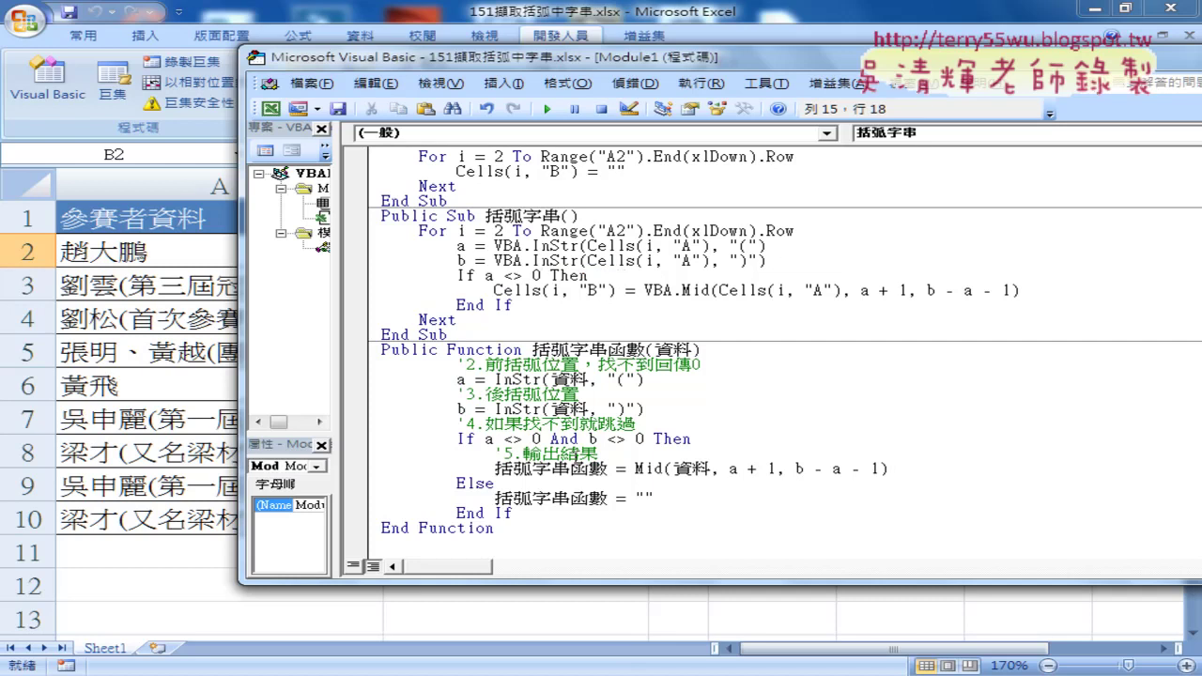
- Select the whole 括弧字串函數 function and return to the Excel worksheet
click(576, 538)
drag(490, 541, 370, 349)
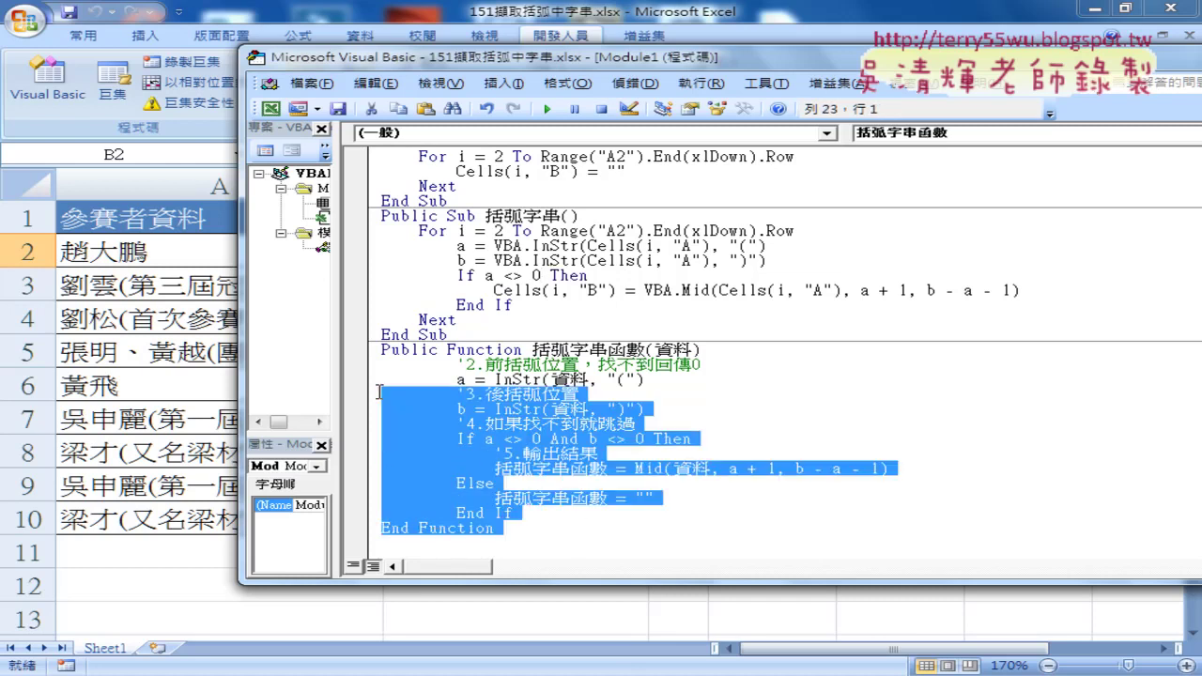
click(205, 357)
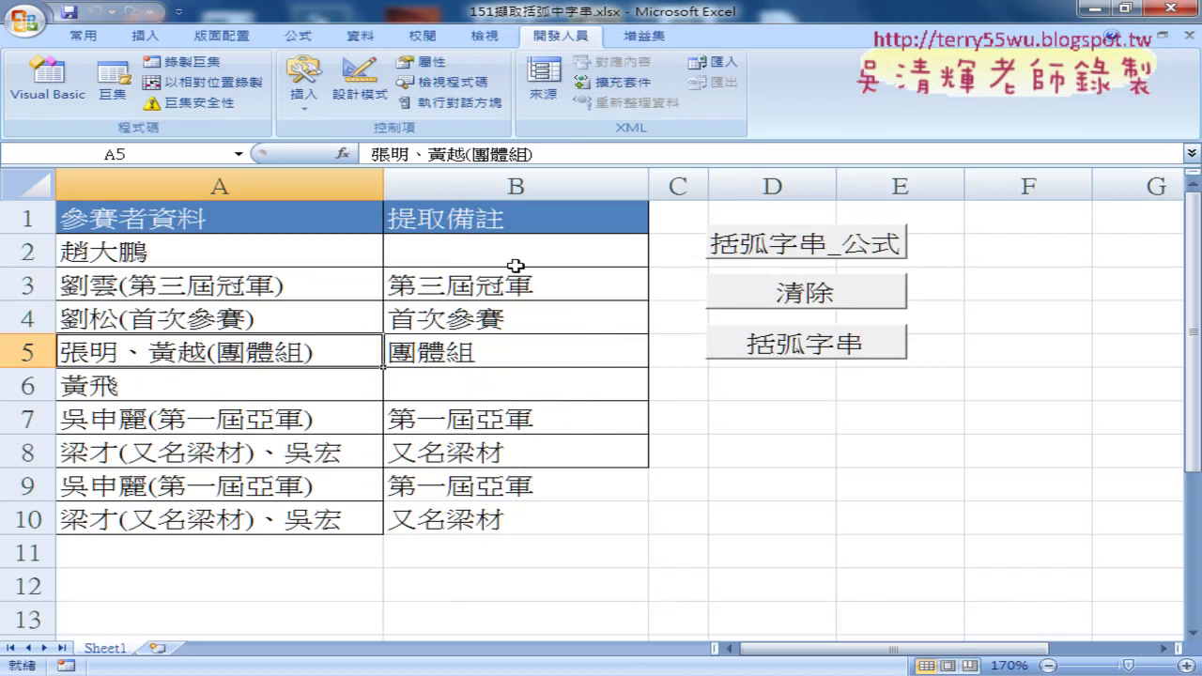
- Clear column B and insert the user-defined =括弧字串函數(A2) formula into B2
click(766, 304)
click(543, 264)
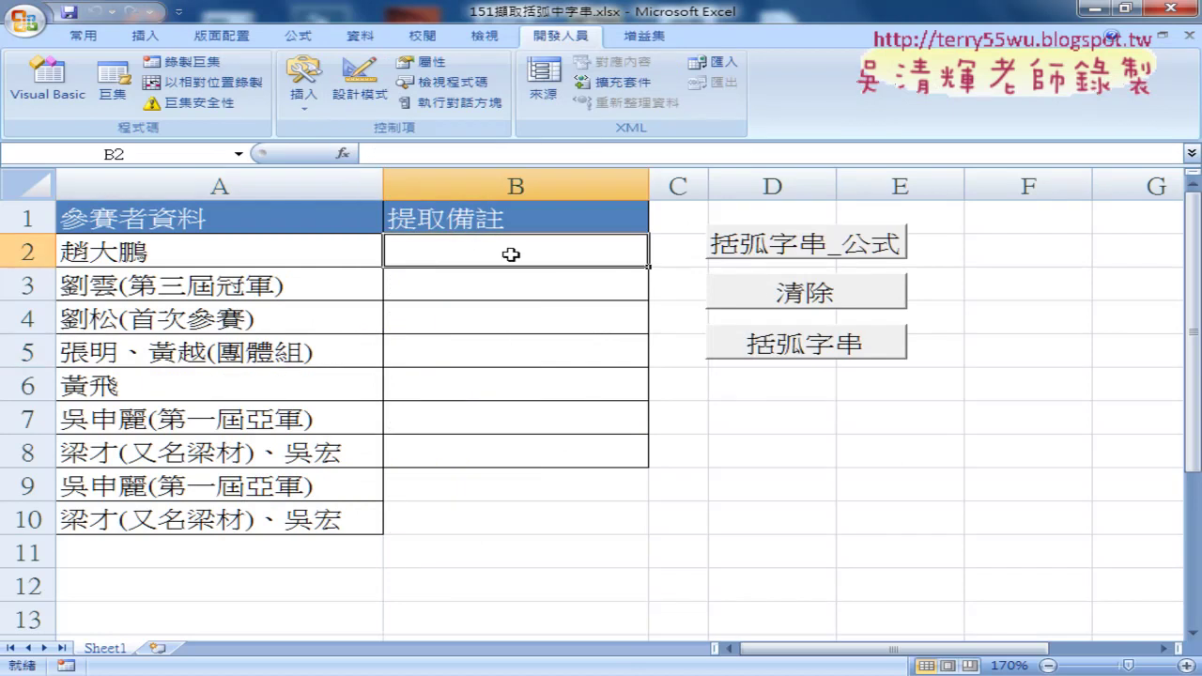
click(343, 155)
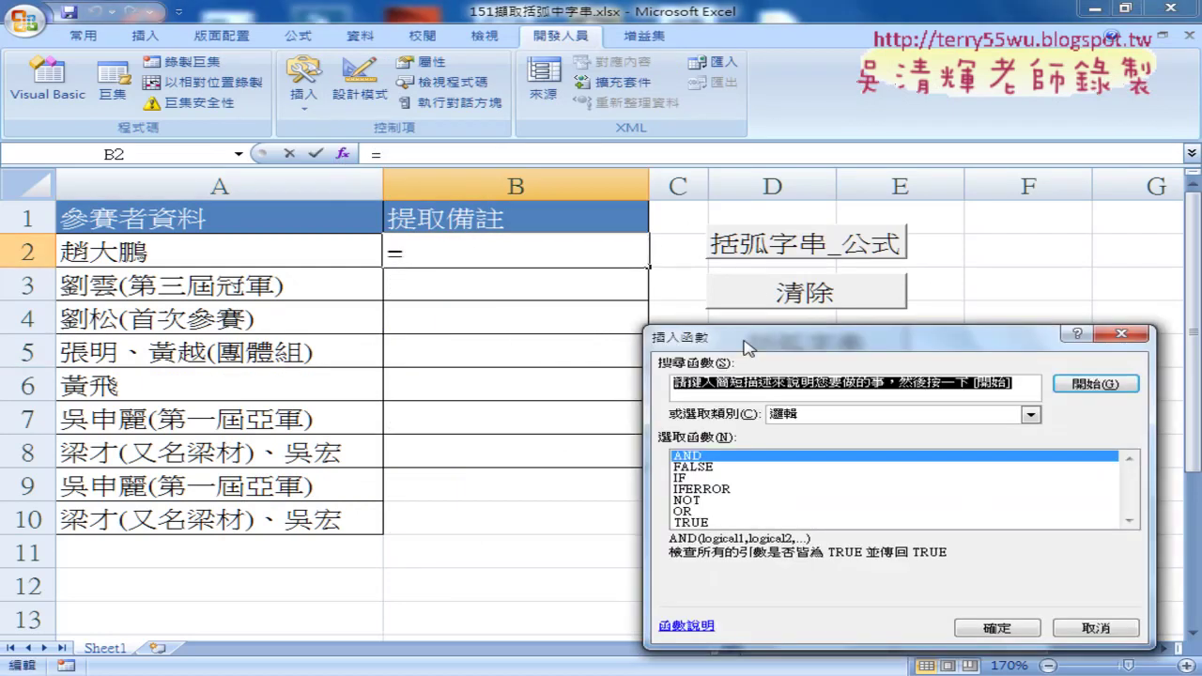
drag(752, 344, 700, 94)
click(756, 169)
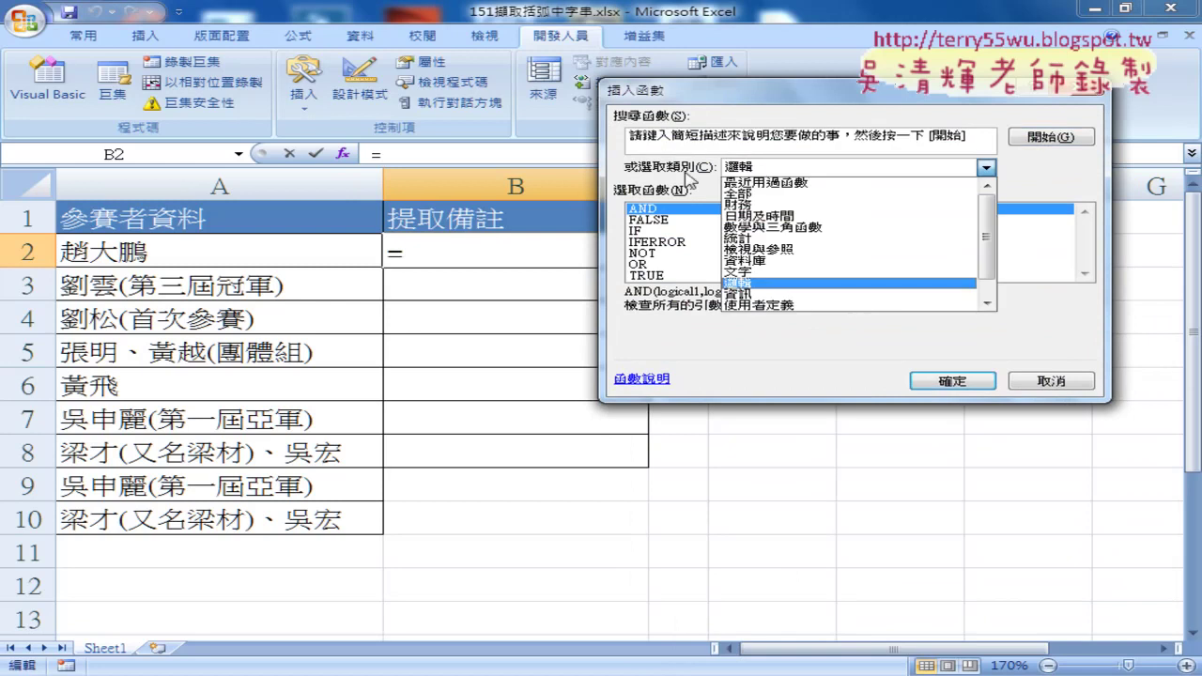
click(803, 306)
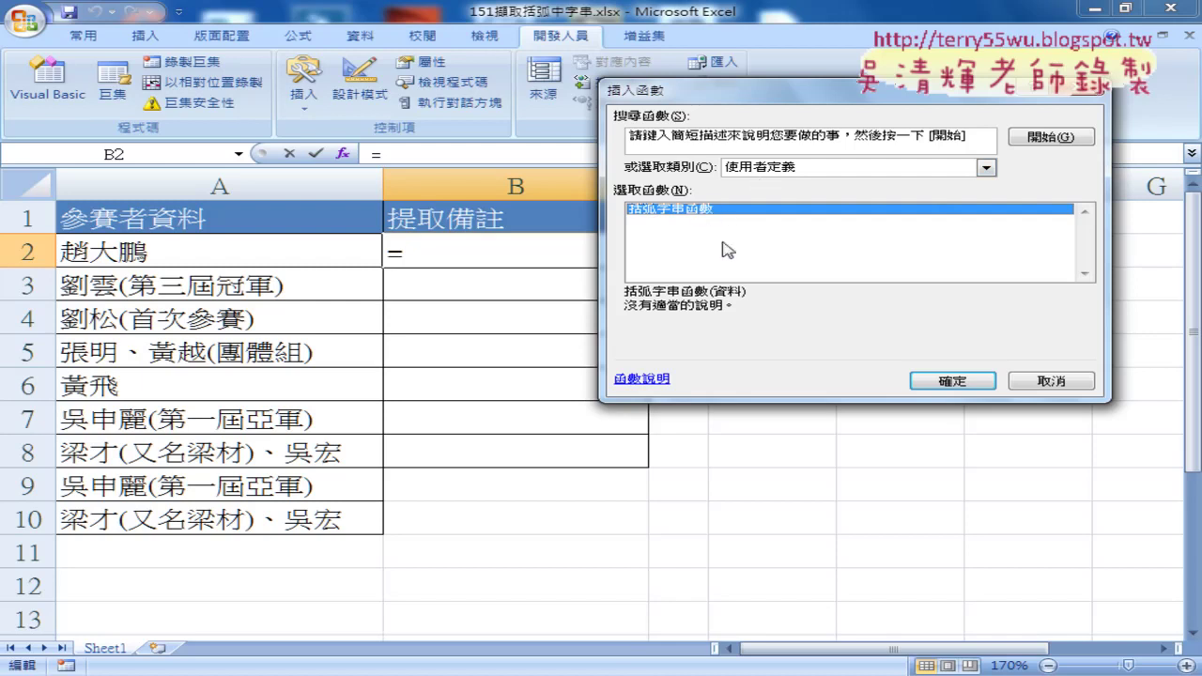
click(953, 381)
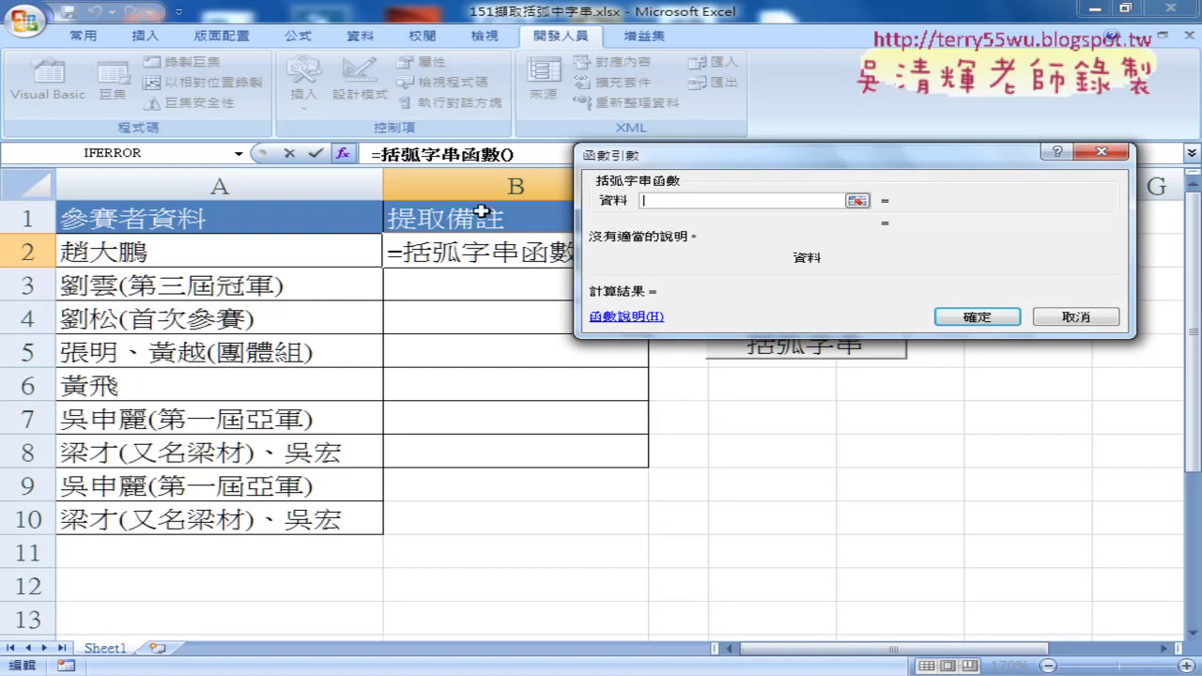
click(184, 247)
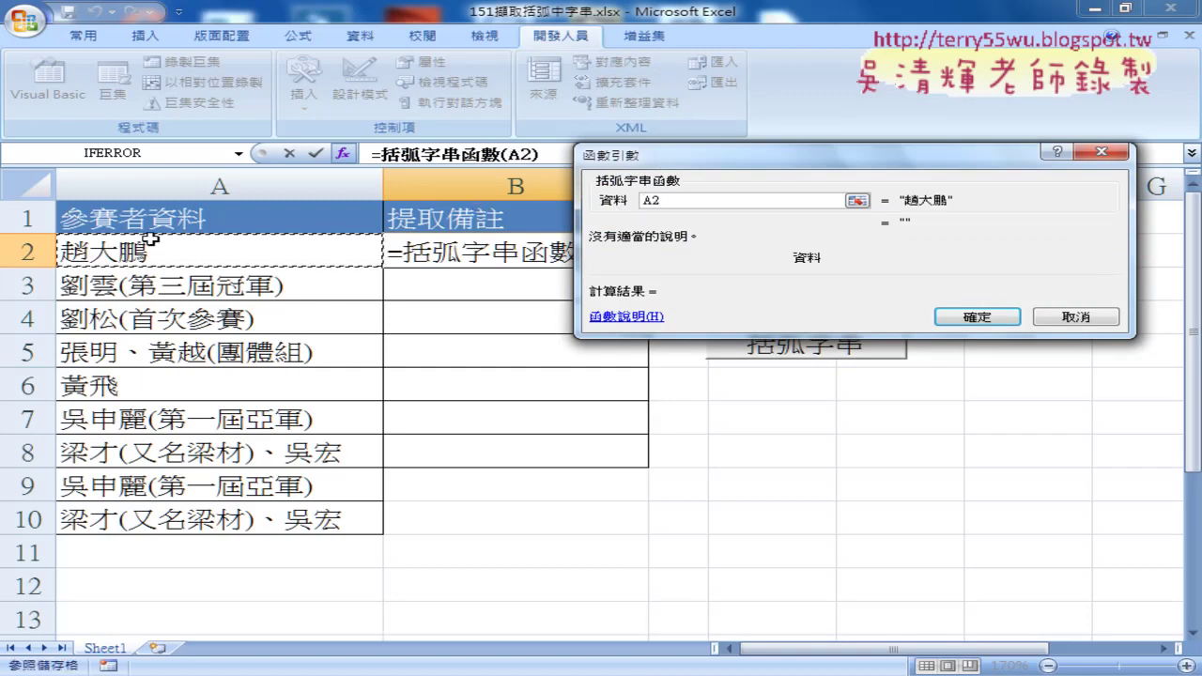
click(953, 316)
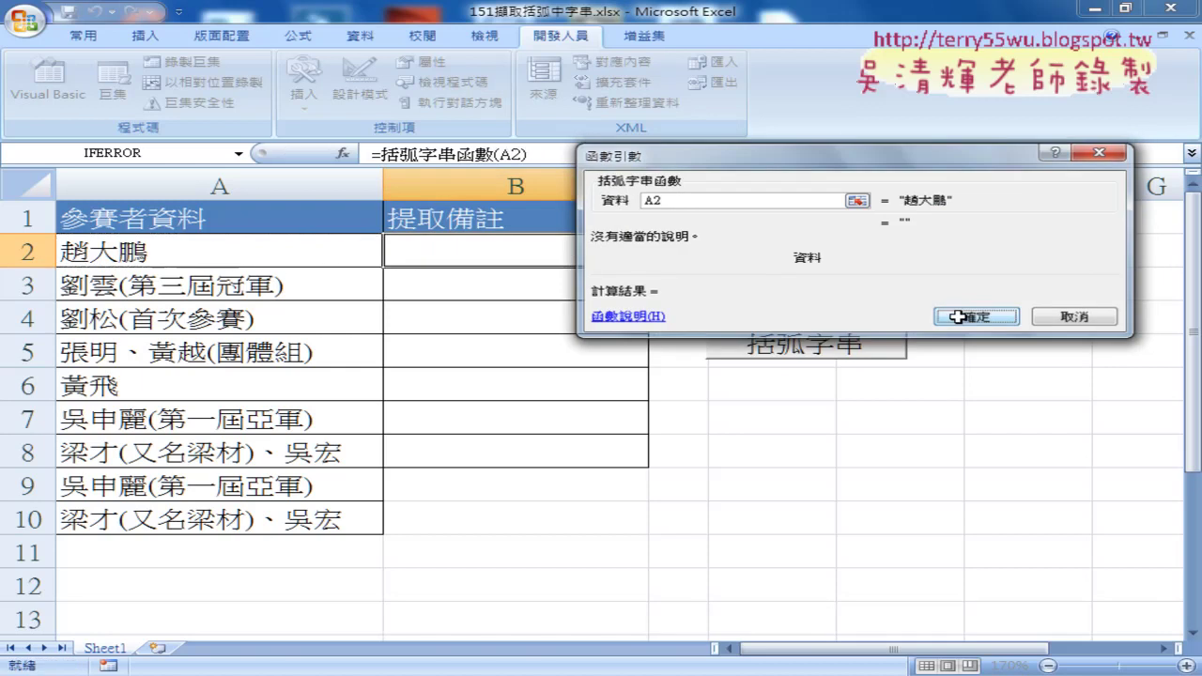
- Copy B2's formula down to B10, then clear and refill column B with the 括弧字串 macro
drag(651, 269, 639, 524)
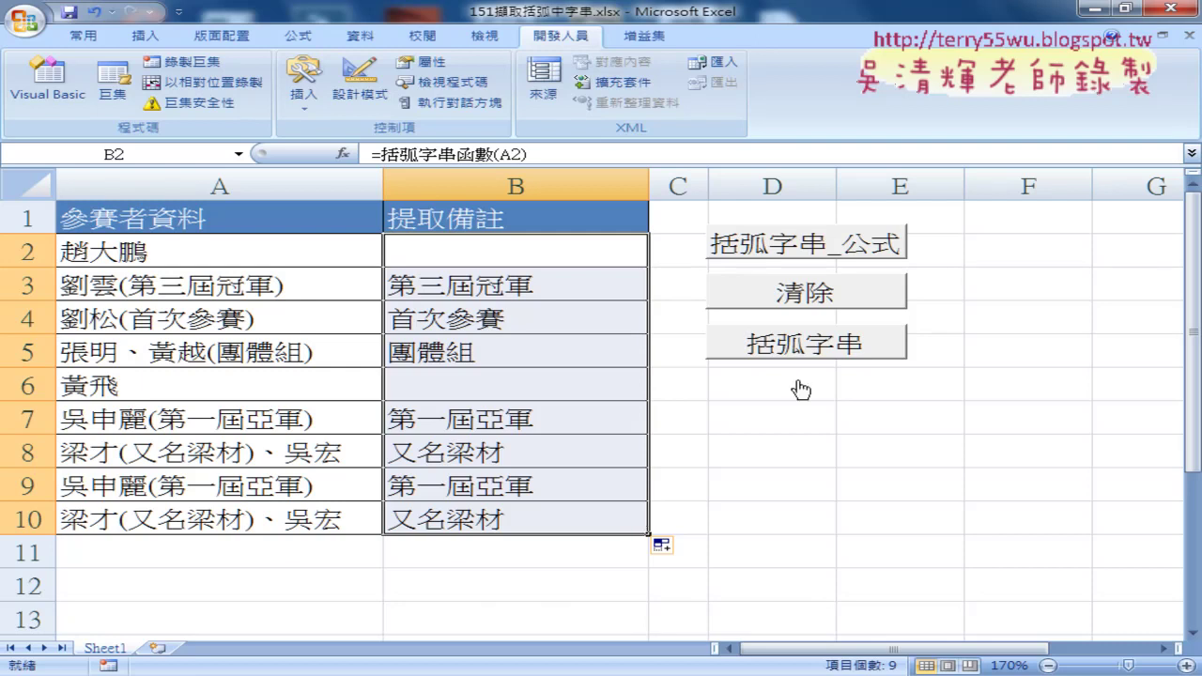
click(827, 302)
click(827, 342)
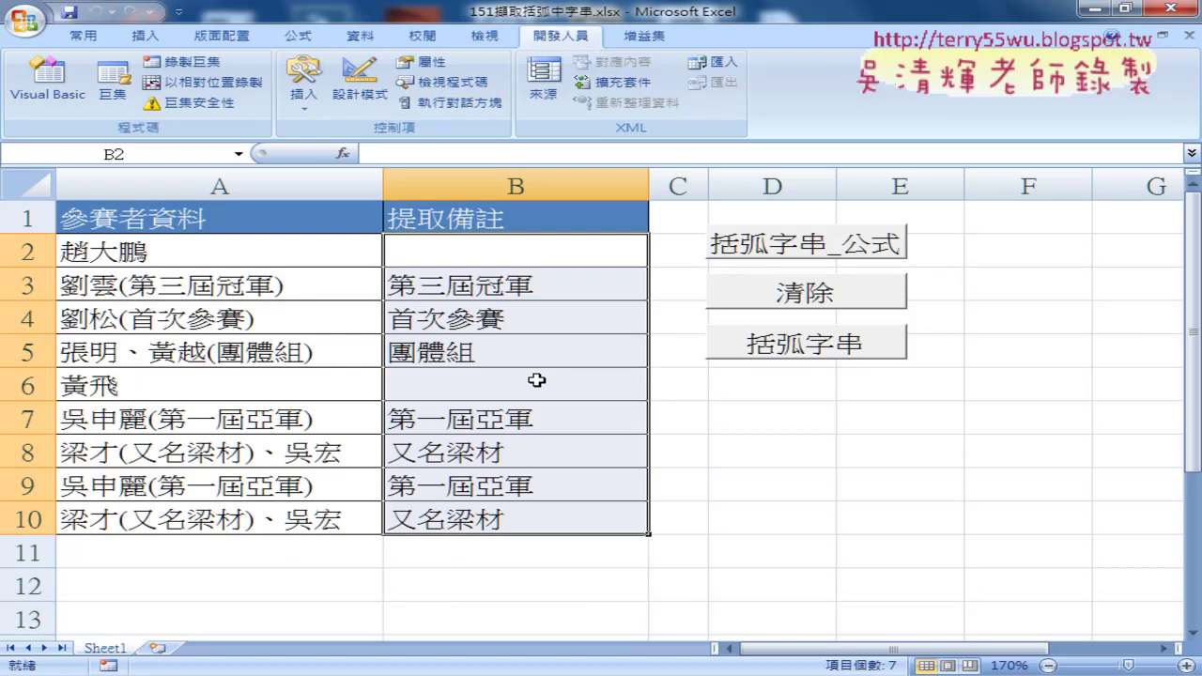
- Clear column B, open and cancel Insert Function on B2, then open the Visual Basic editor
click(755, 300)
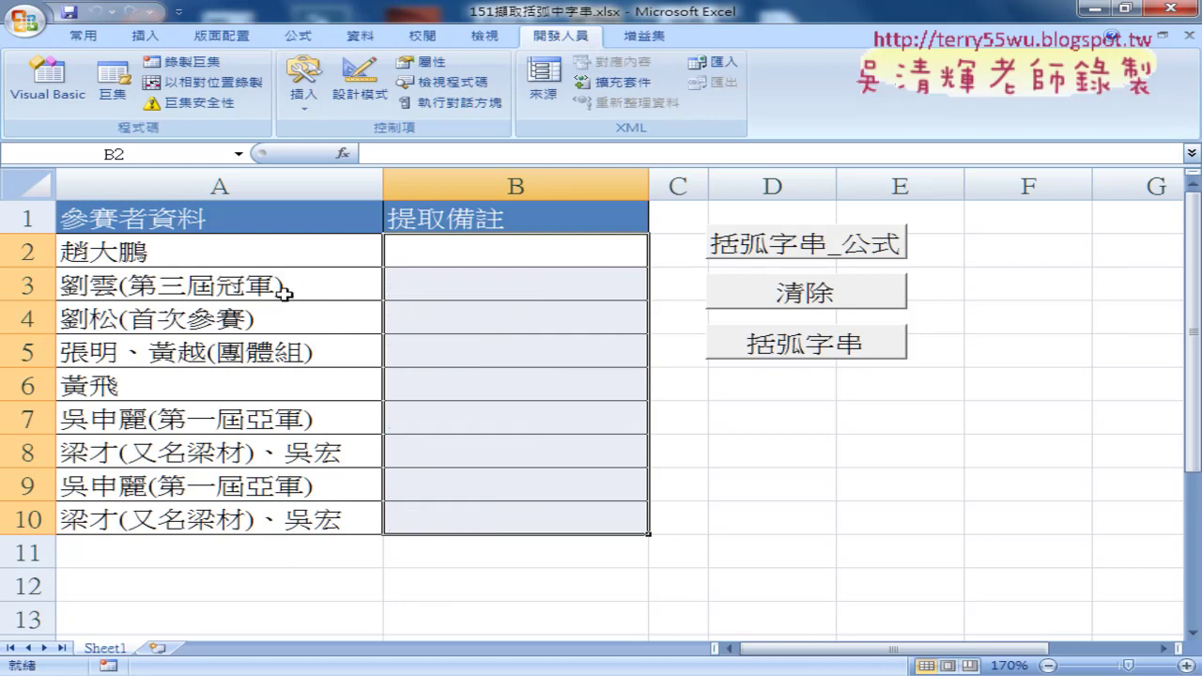
click(455, 251)
click(343, 153)
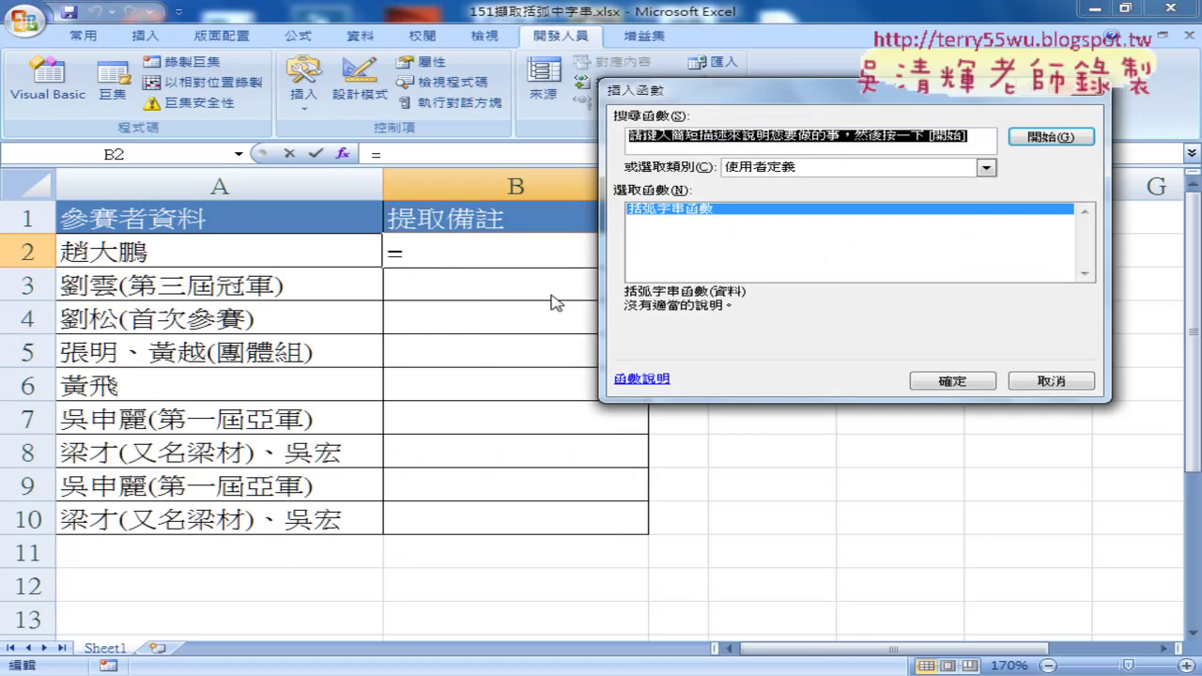
click(749, 172)
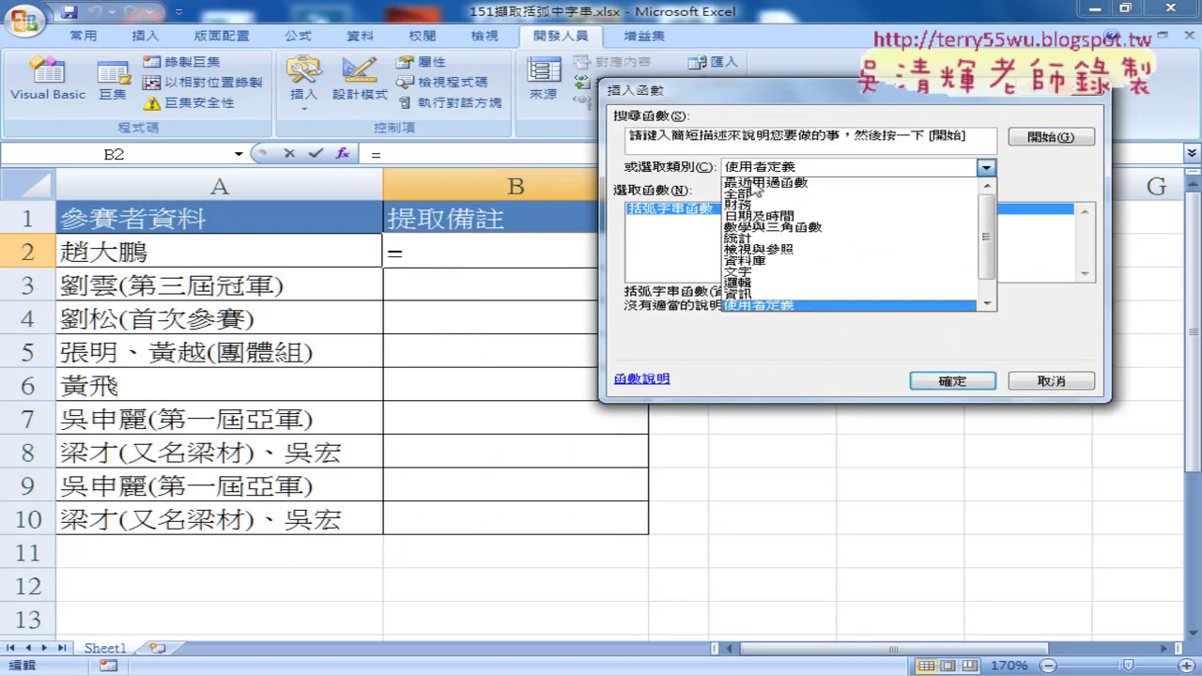
click(1035, 368)
click(1076, 385)
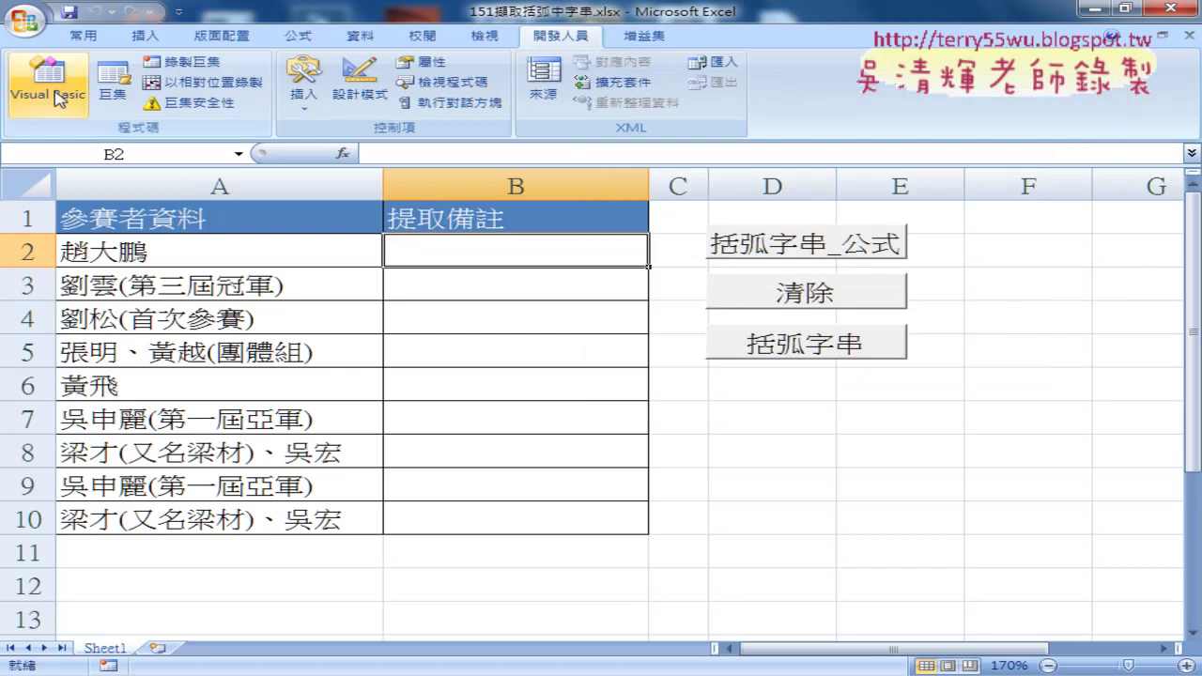
click(49, 90)
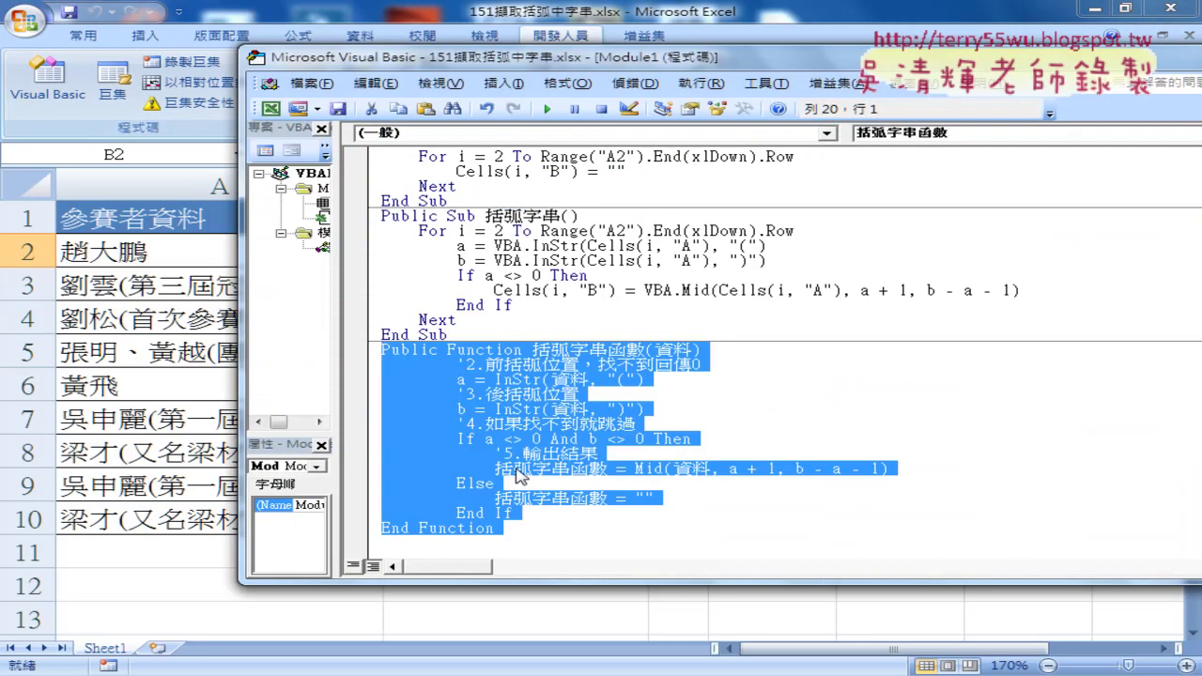
- Copy the name 括弧字串函數, then delete that whole function from Public Function to End Function
click(519, 474)
drag(495, 528, 439, 411)
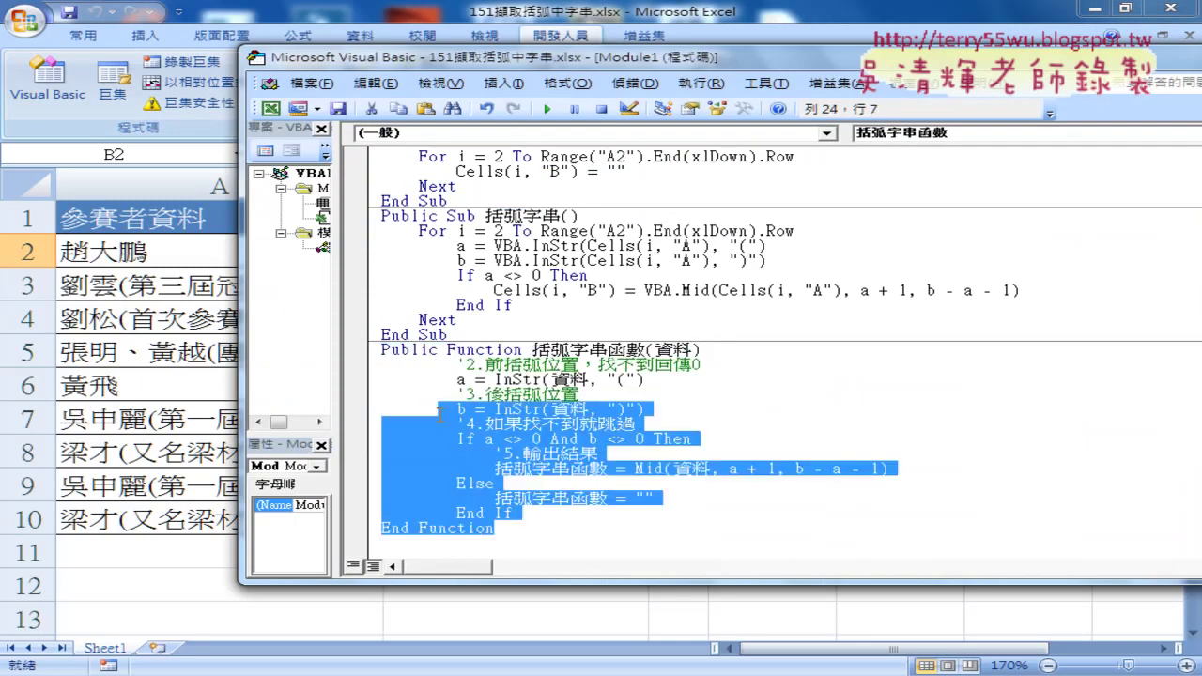
click(569, 349)
double_click(569, 349)
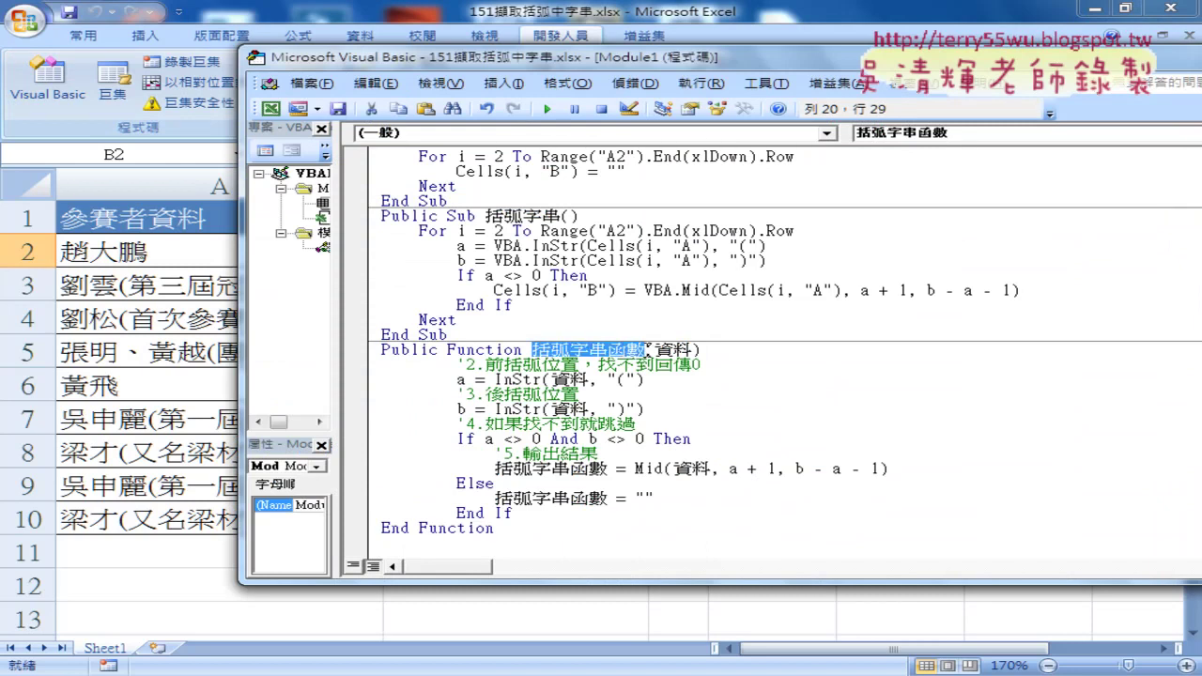
right_click(616, 351)
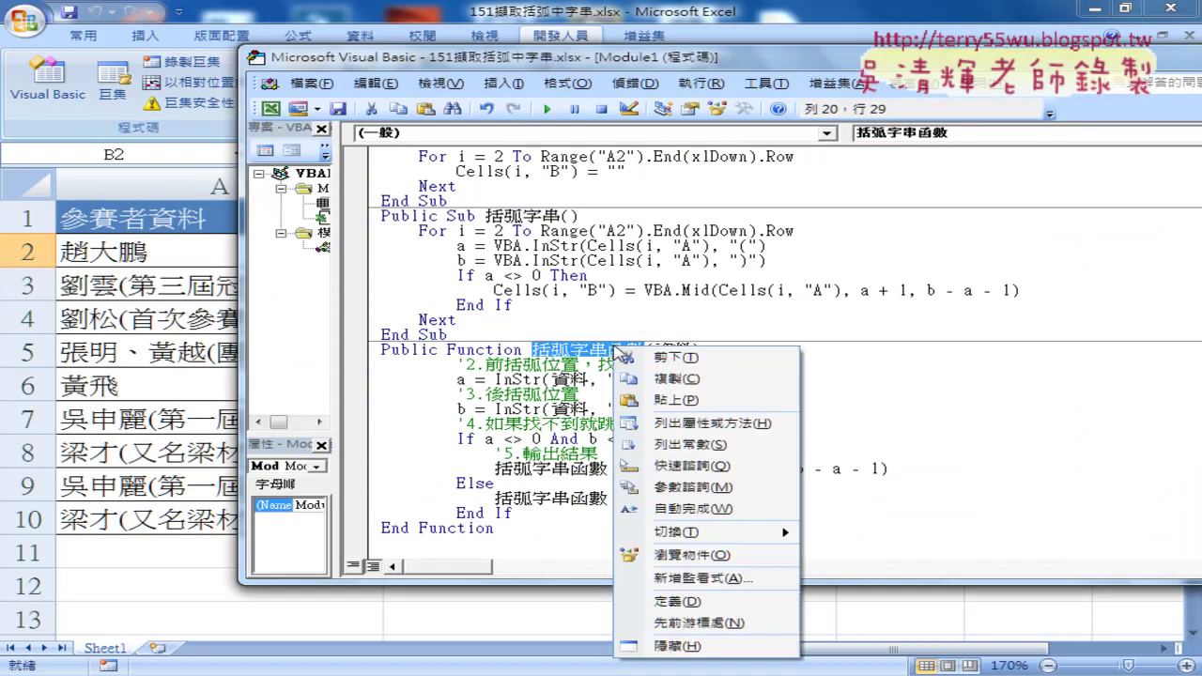
click(648, 380)
drag(536, 529, 364, 360)
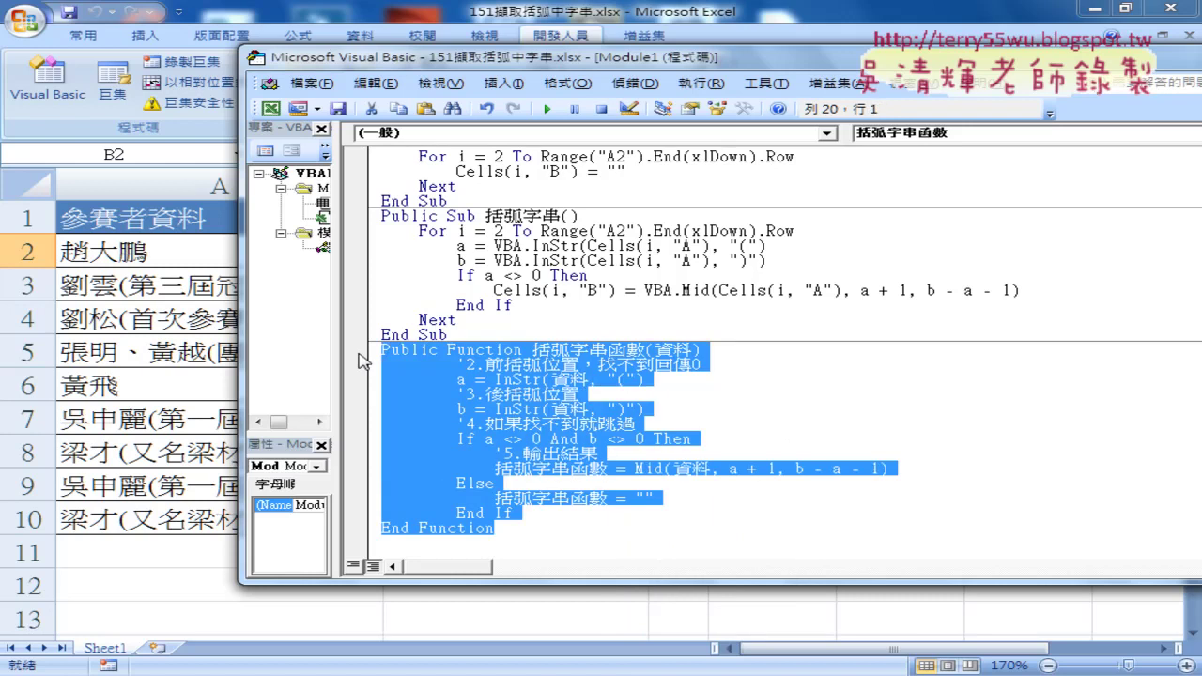
key(Delete)
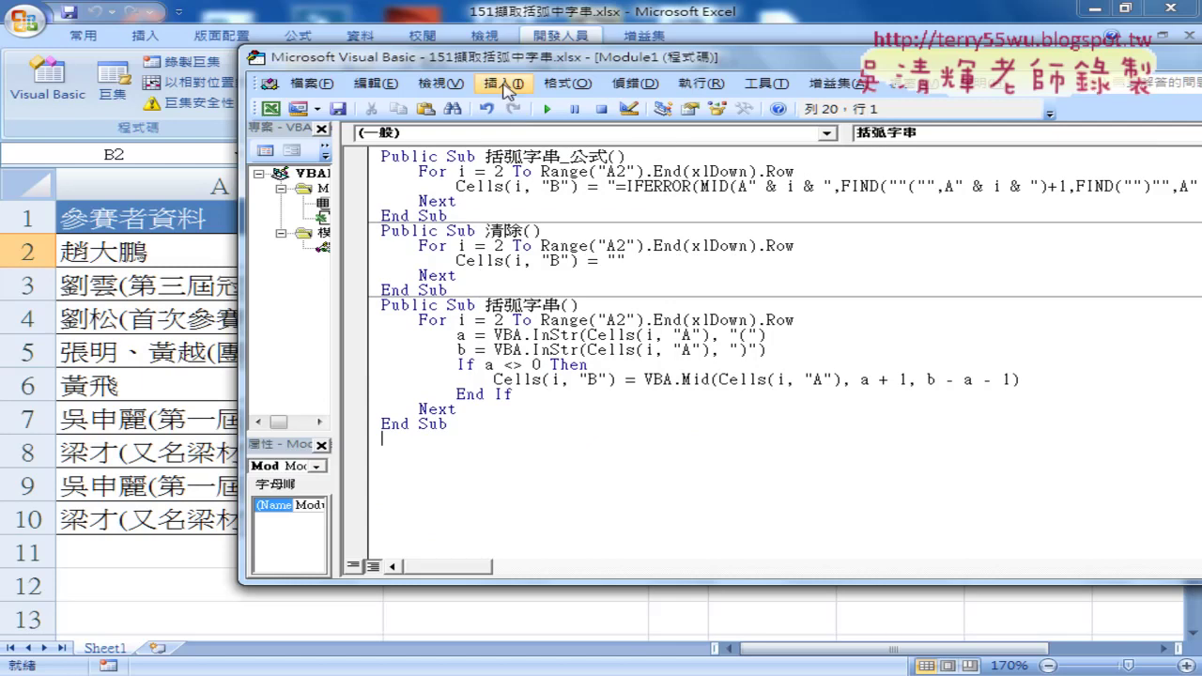
- Insert a new Public Function procedure named 括弧字串函數 via Insert > Procedure
click(506, 84)
click(533, 104)
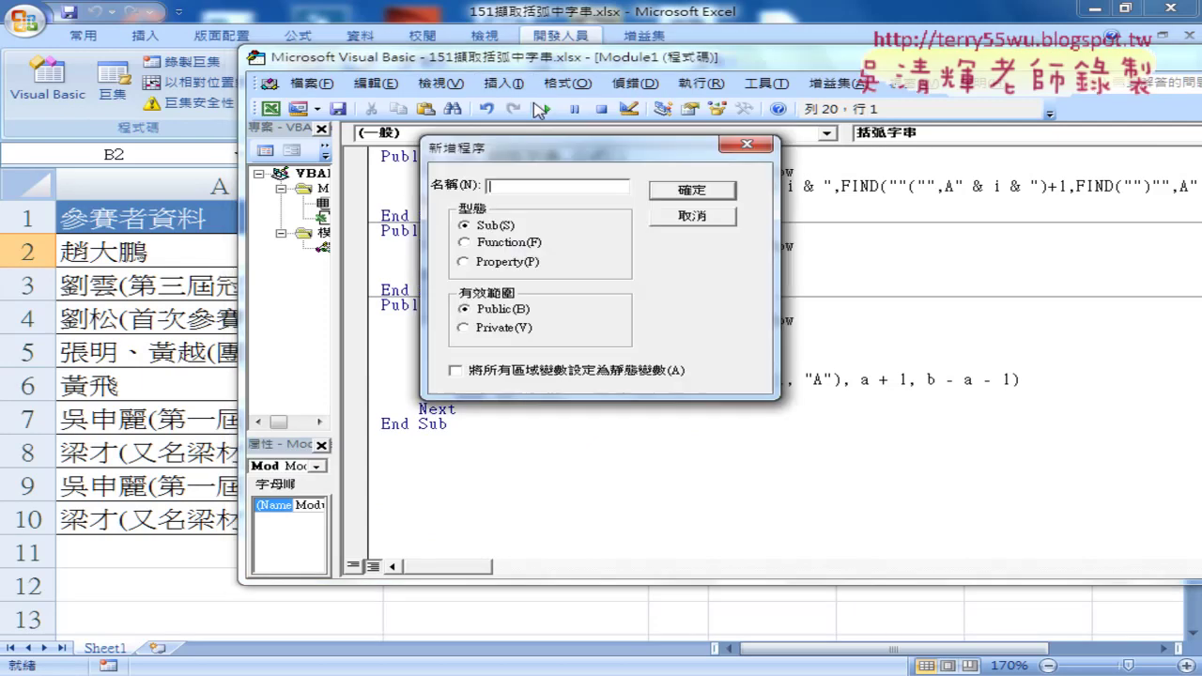
right_click(510, 185)
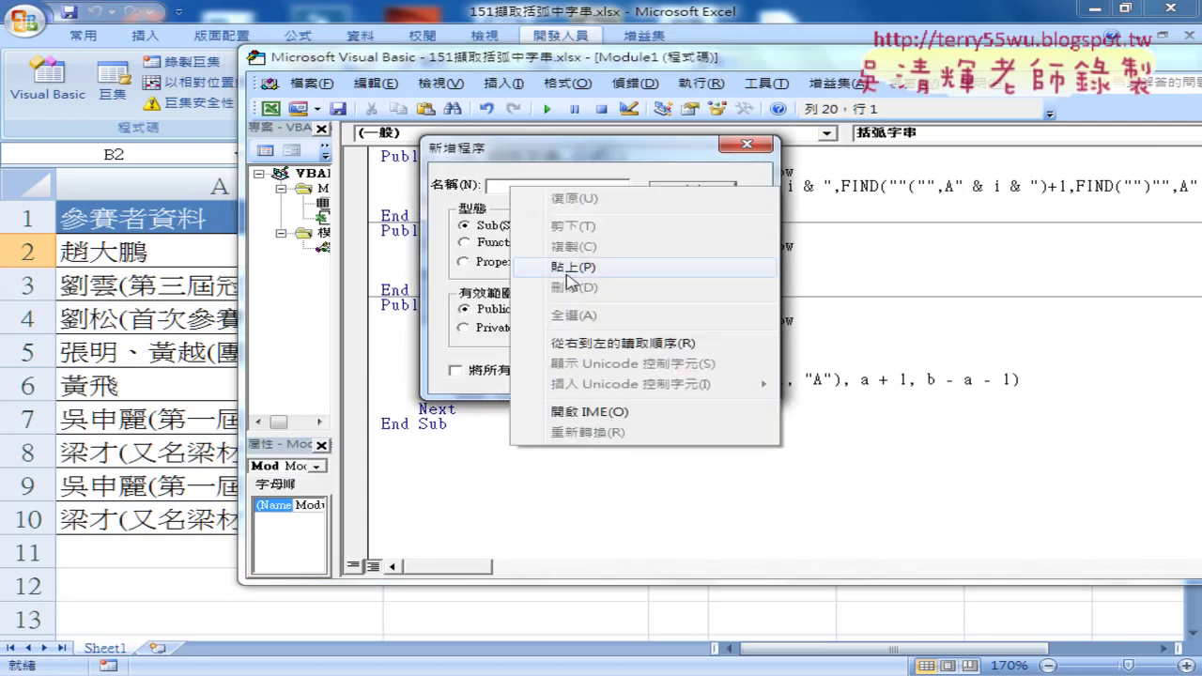
click(568, 270)
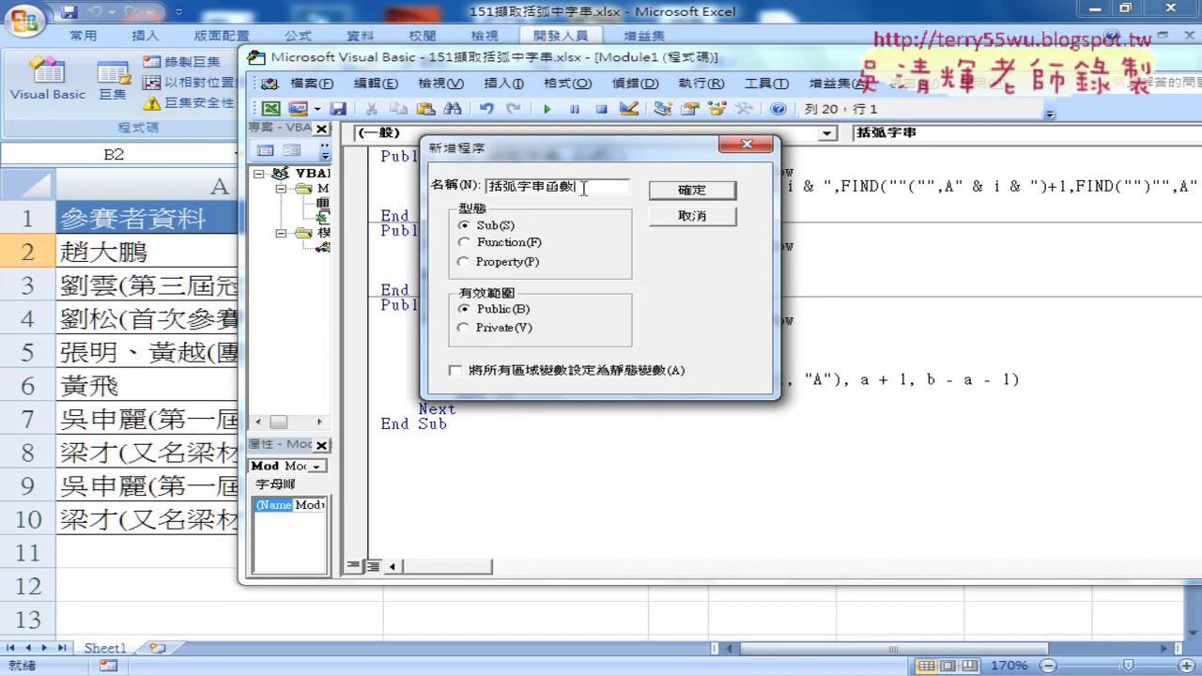
drag(577, 186, 478, 183)
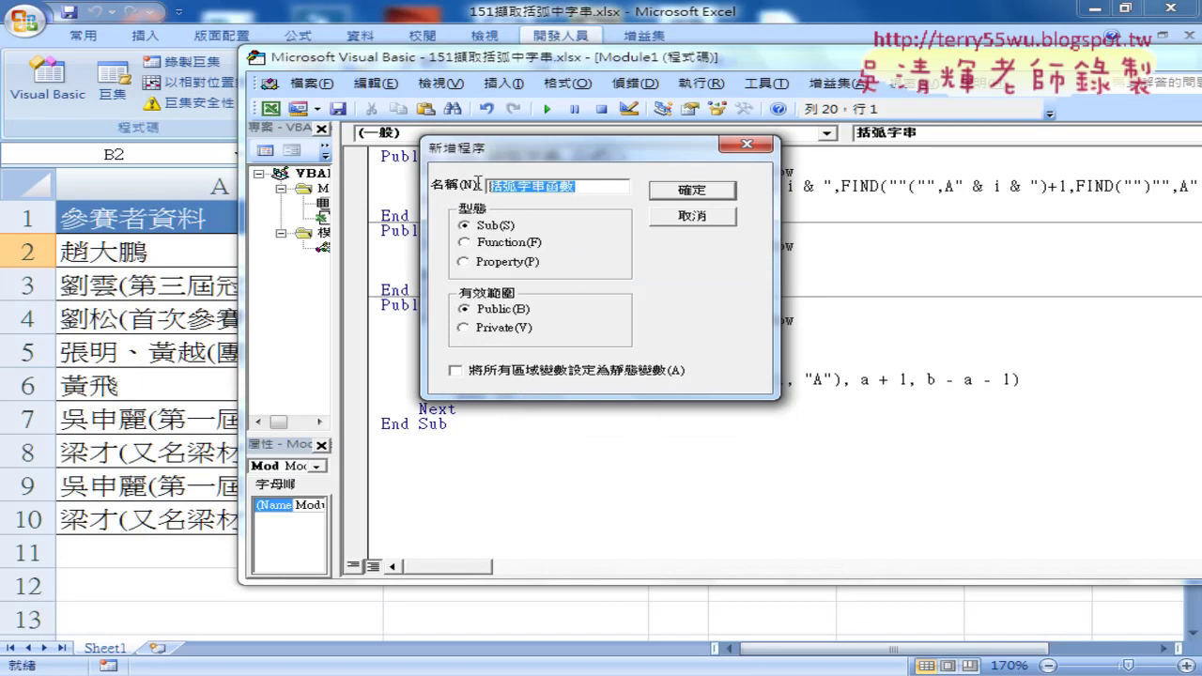
click(465, 244)
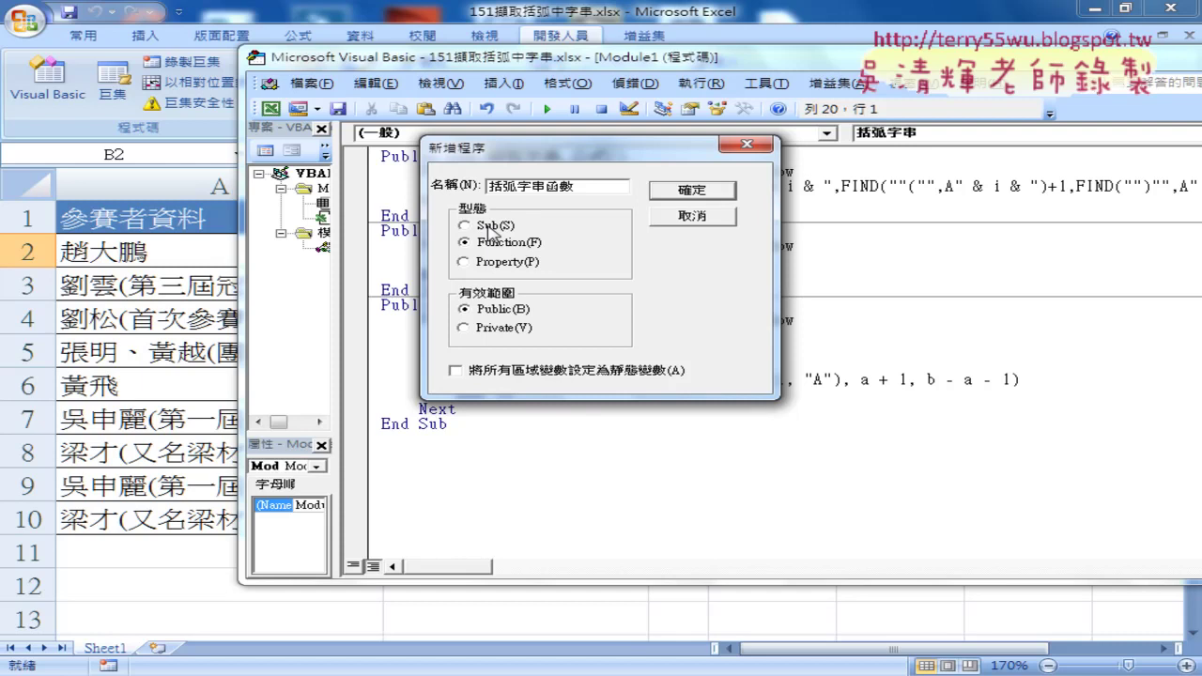
click(677, 193)
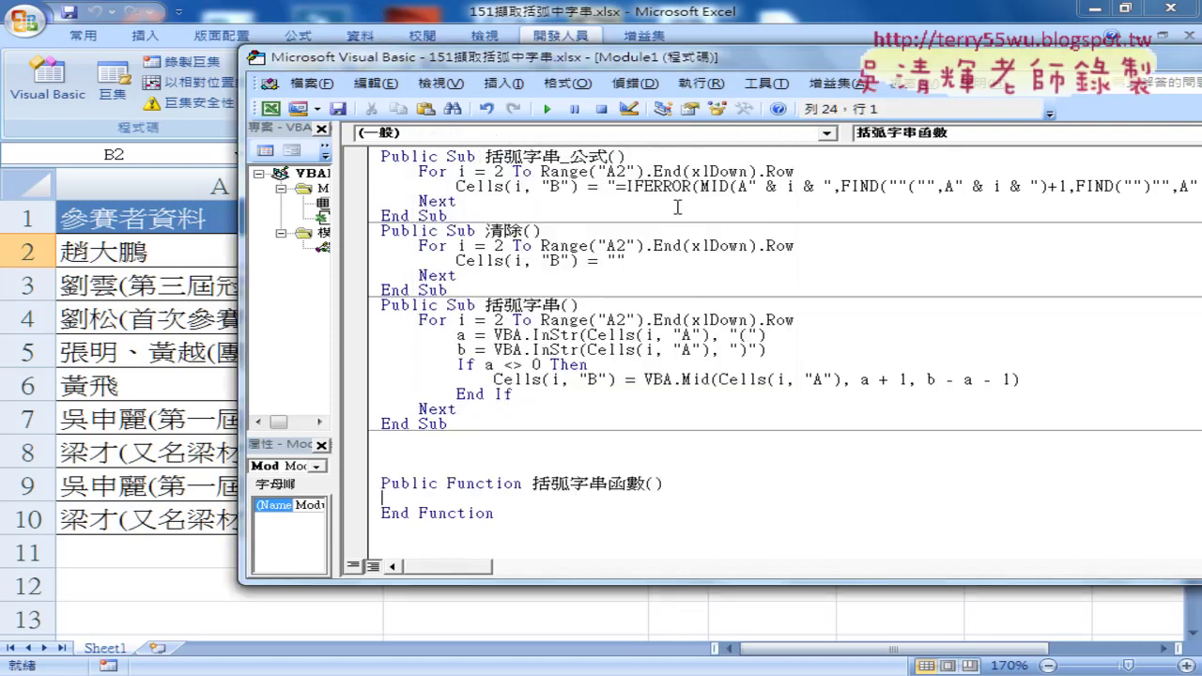
- Remove the blank lines after End Sub and review the new function's keyword, name and parentheses
click(485, 430)
key(Delete)
key(Delete)
key(Delete)
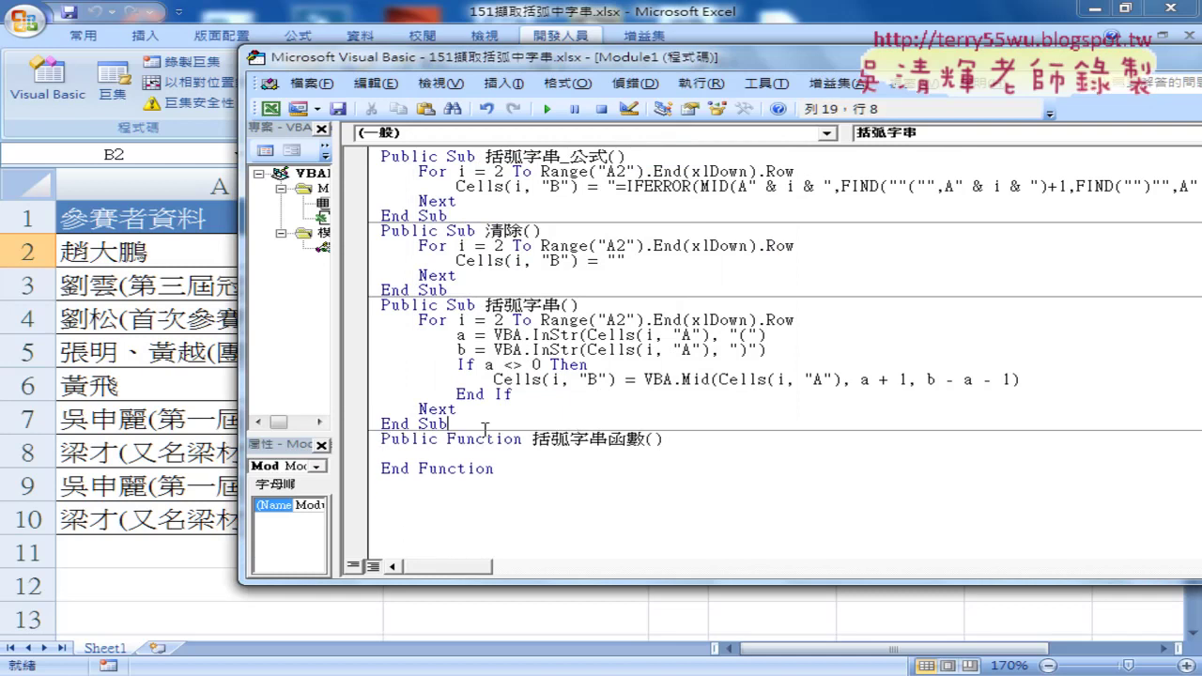
drag(447, 438, 531, 439)
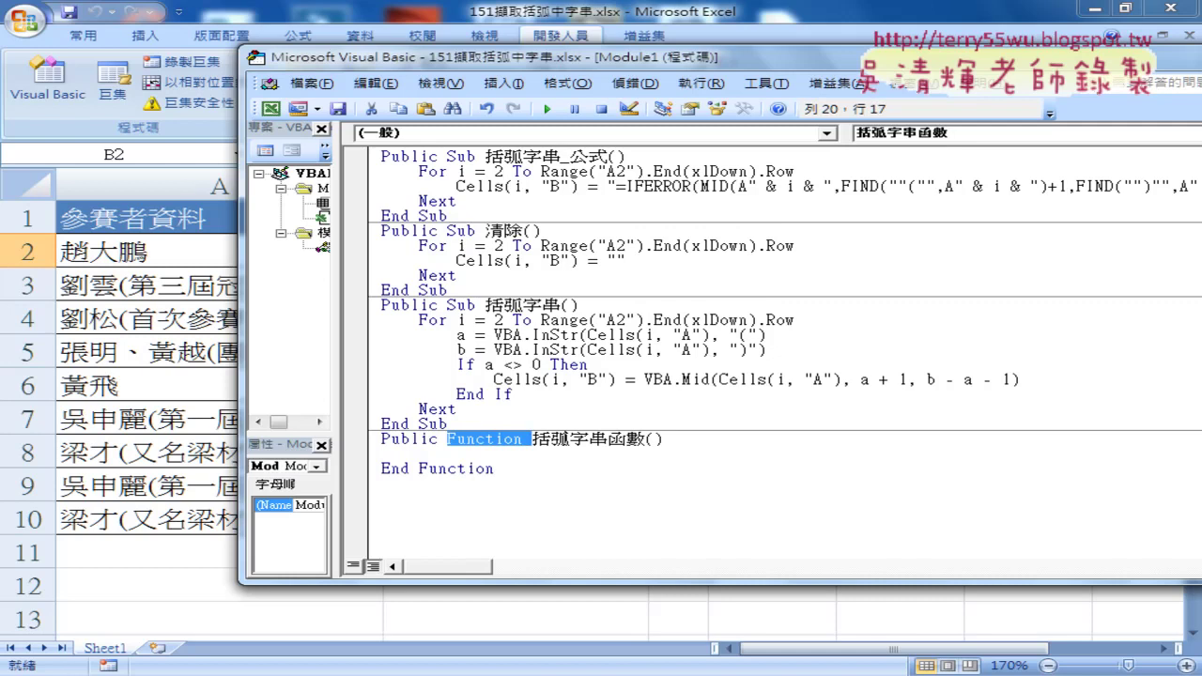
click(654, 439)
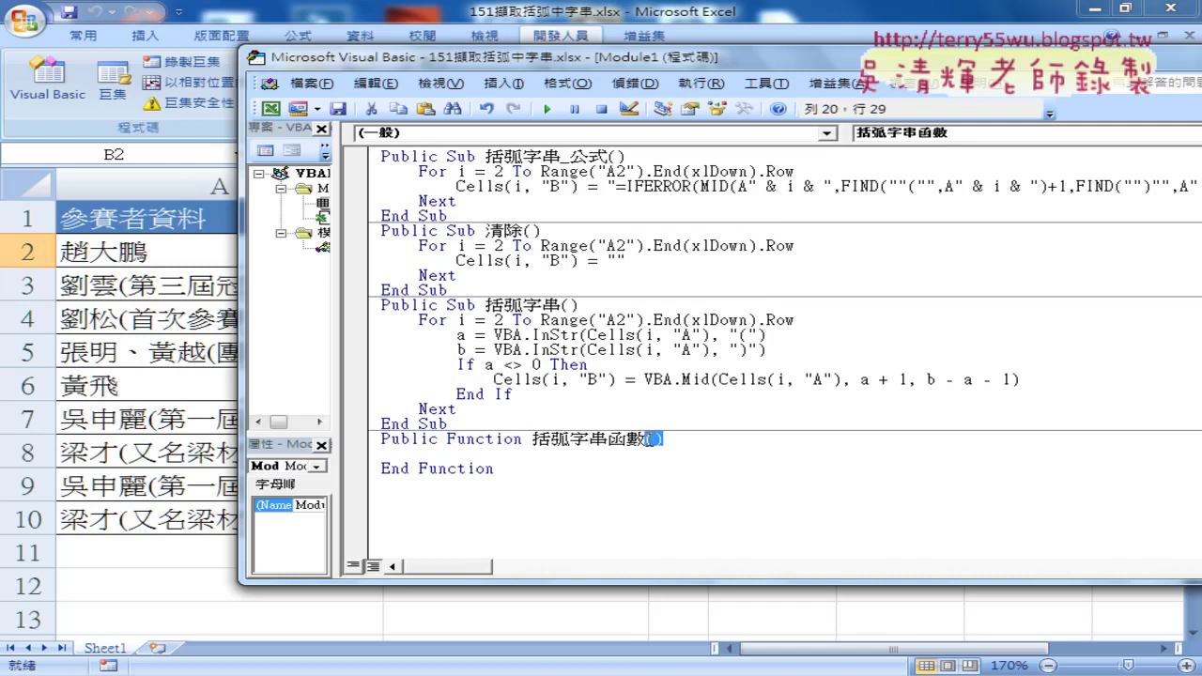
drag(495, 469, 379, 441)
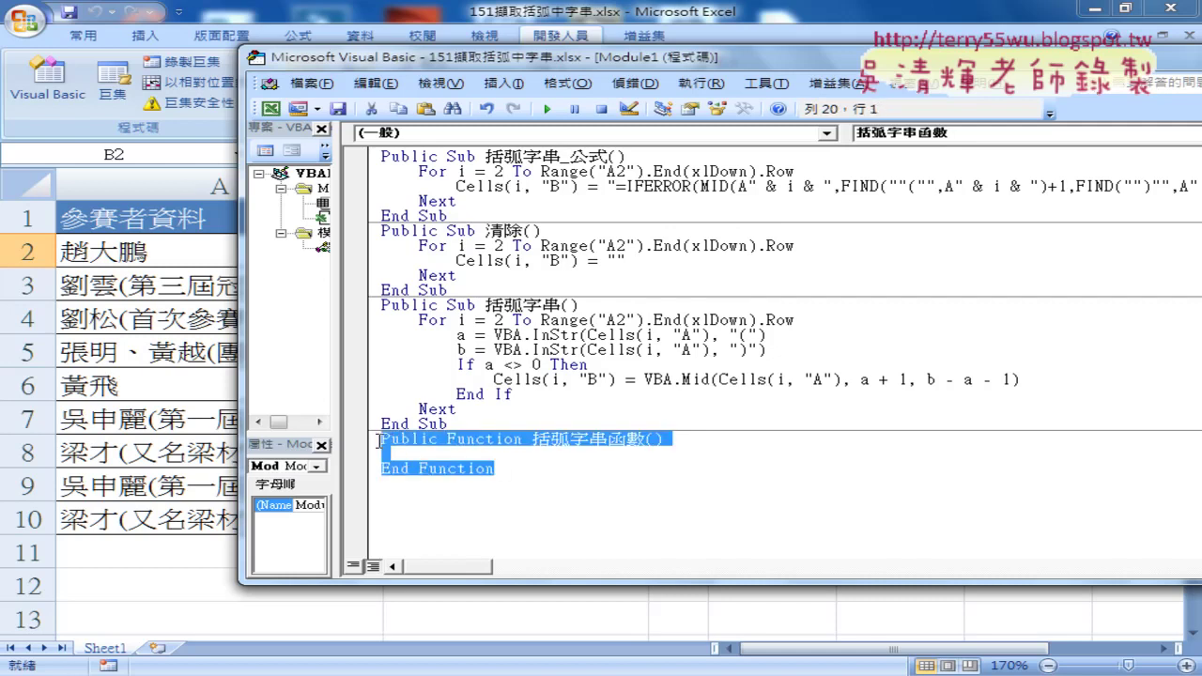
click(484, 455)
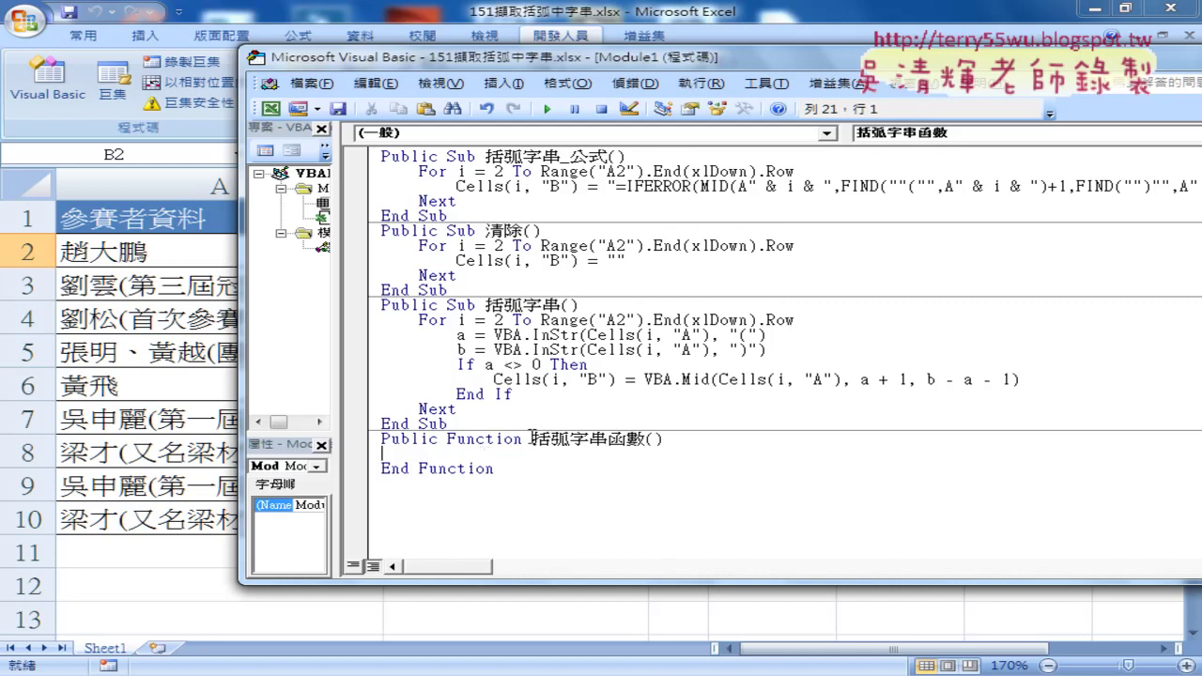
drag(531, 439, 647, 438)
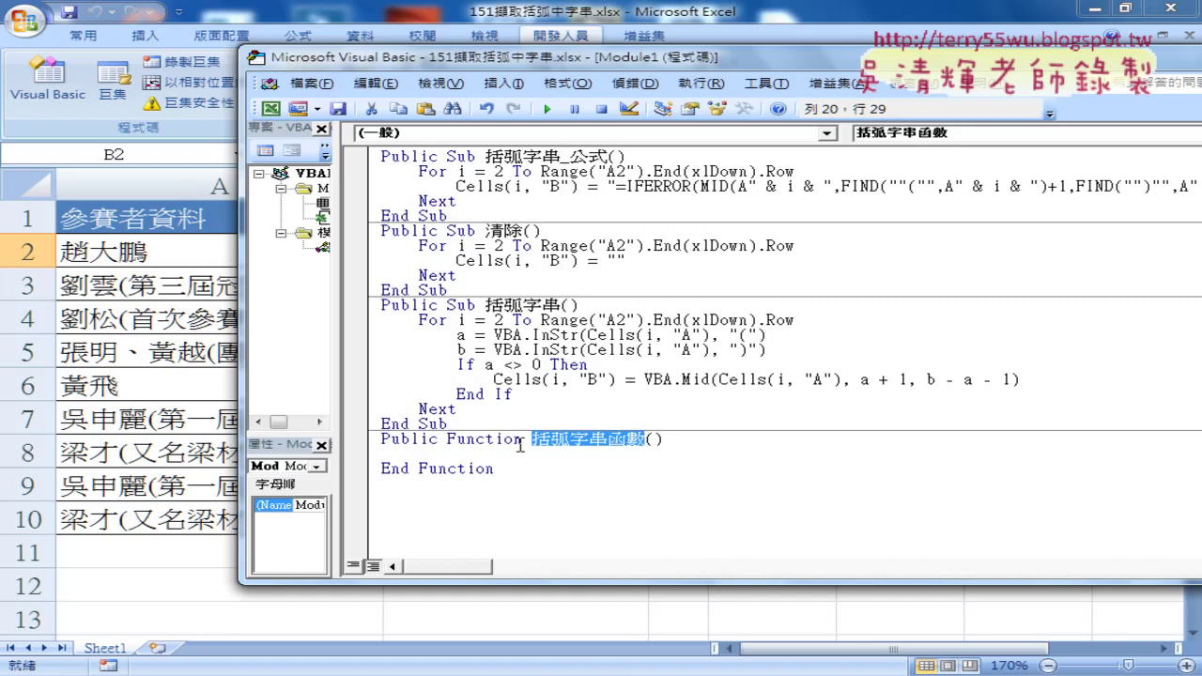
drag(663, 440, 648, 439)
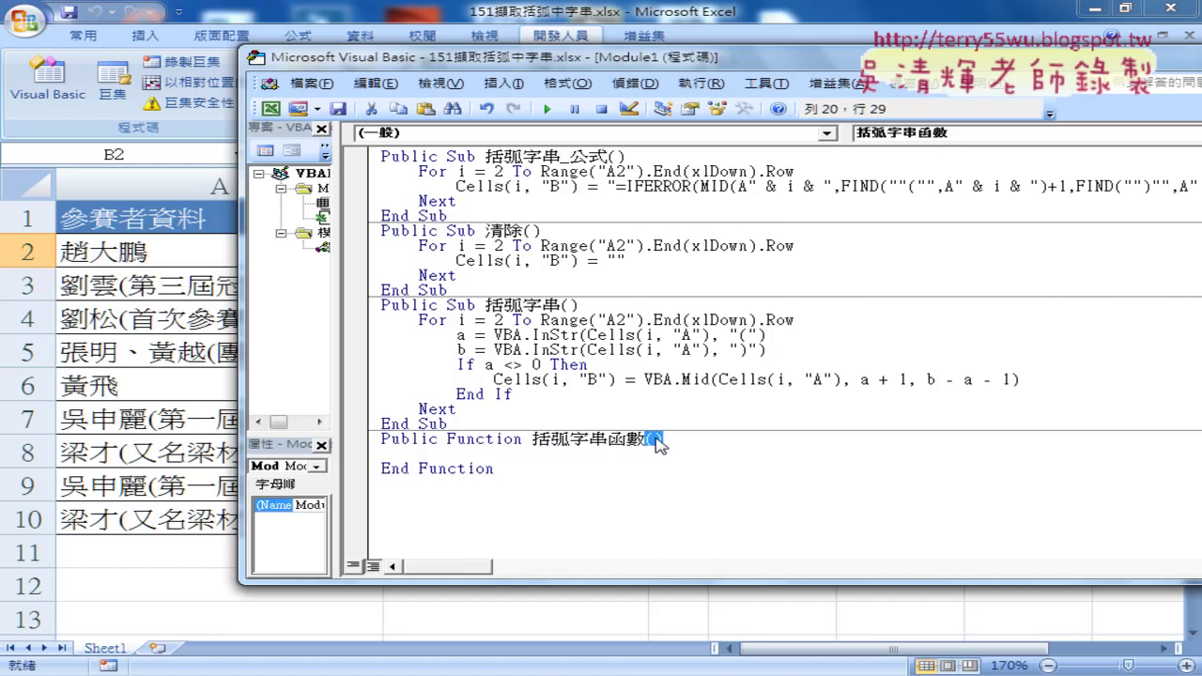
- In the Excel sheet, copy the A1 header text 參賽者資料
click(132, 223)
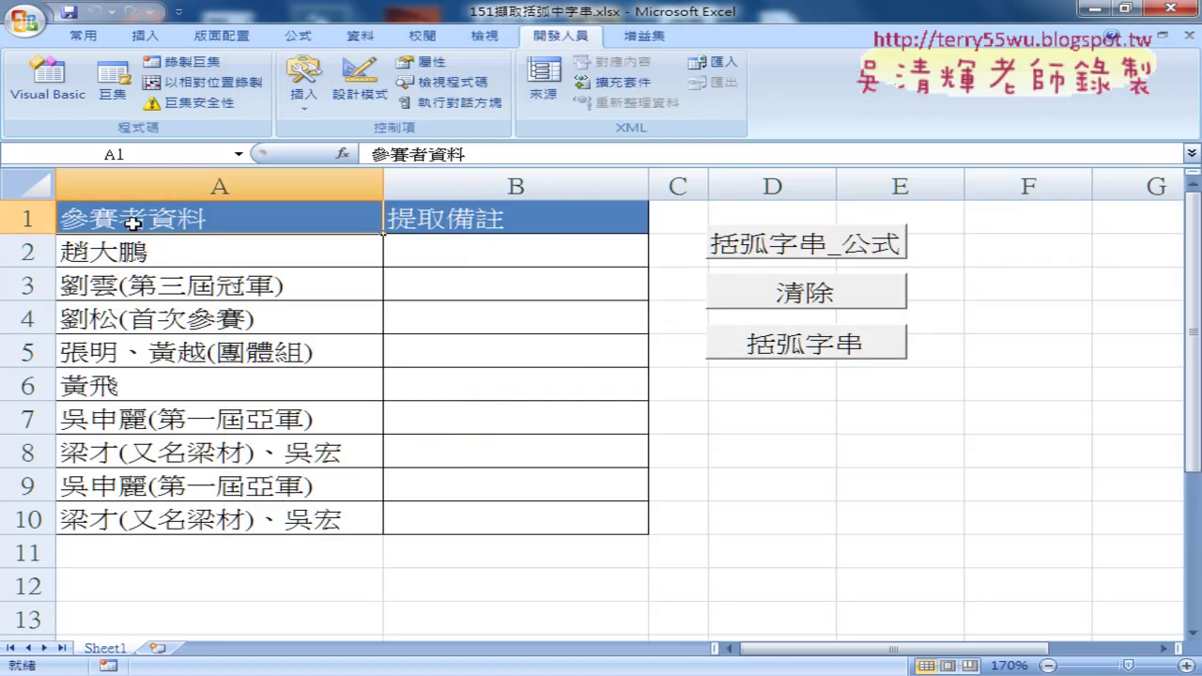
double_click(408, 155)
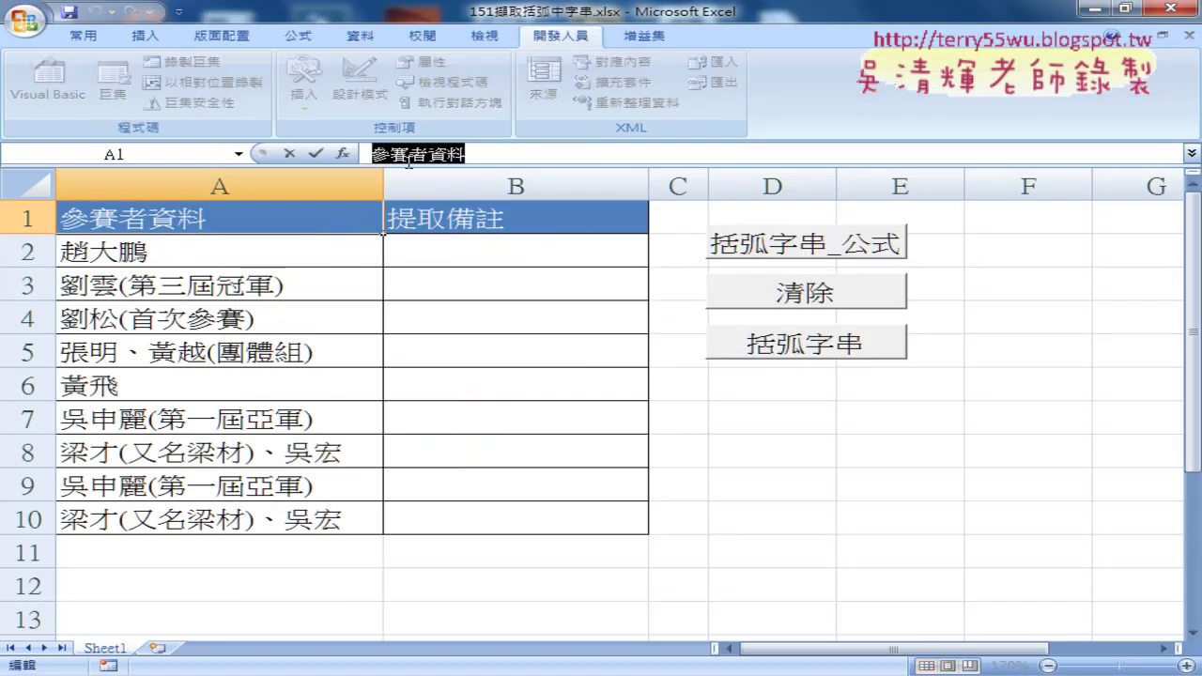
right_click(409, 161)
click(422, 196)
click(310, 197)
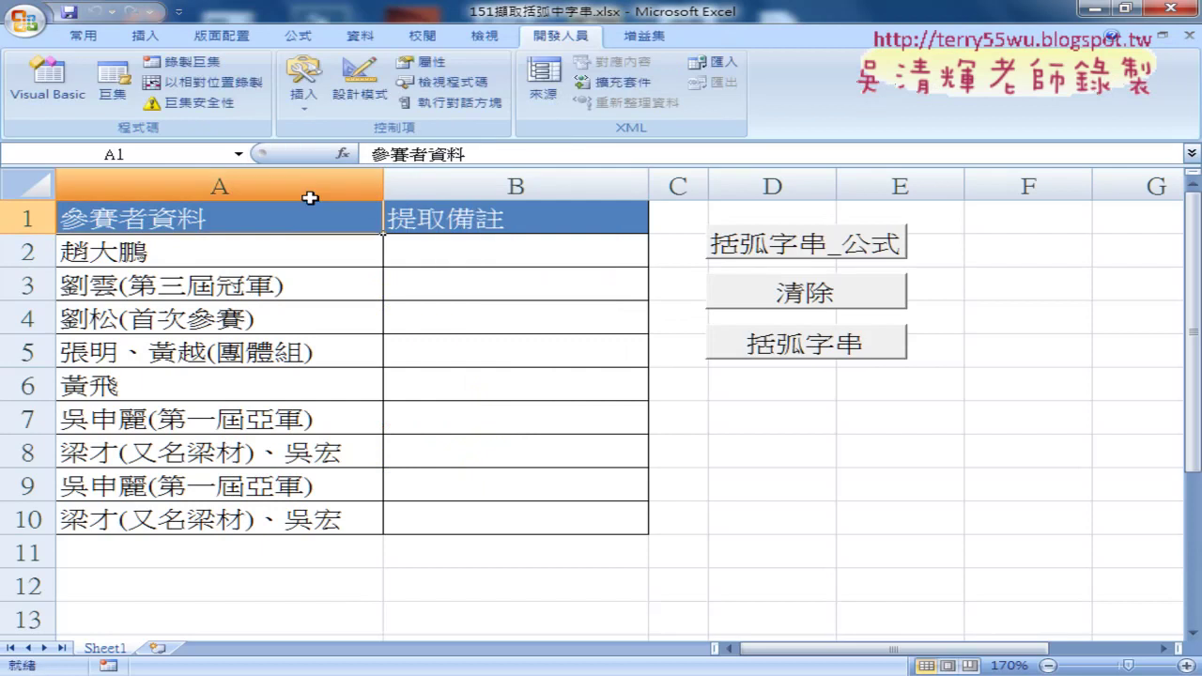
- Paste 參賽者資料 between the parentheses as the parameter of 括弧字串函數
click(550, 535)
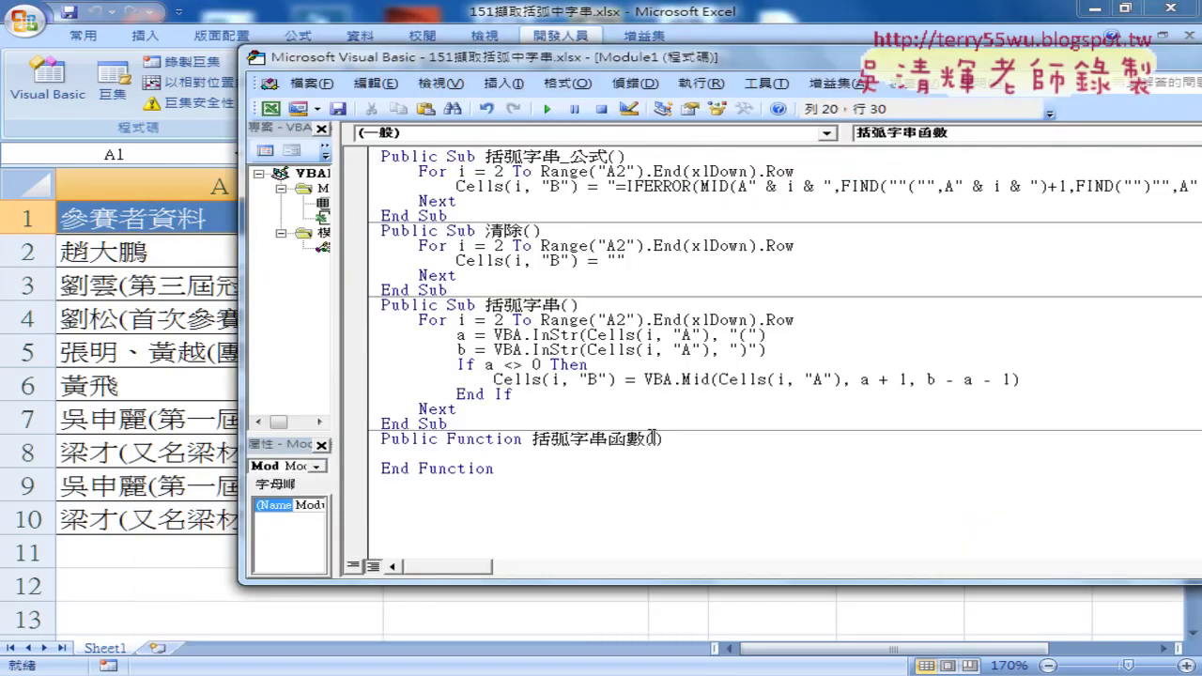
key(ctrl+v)
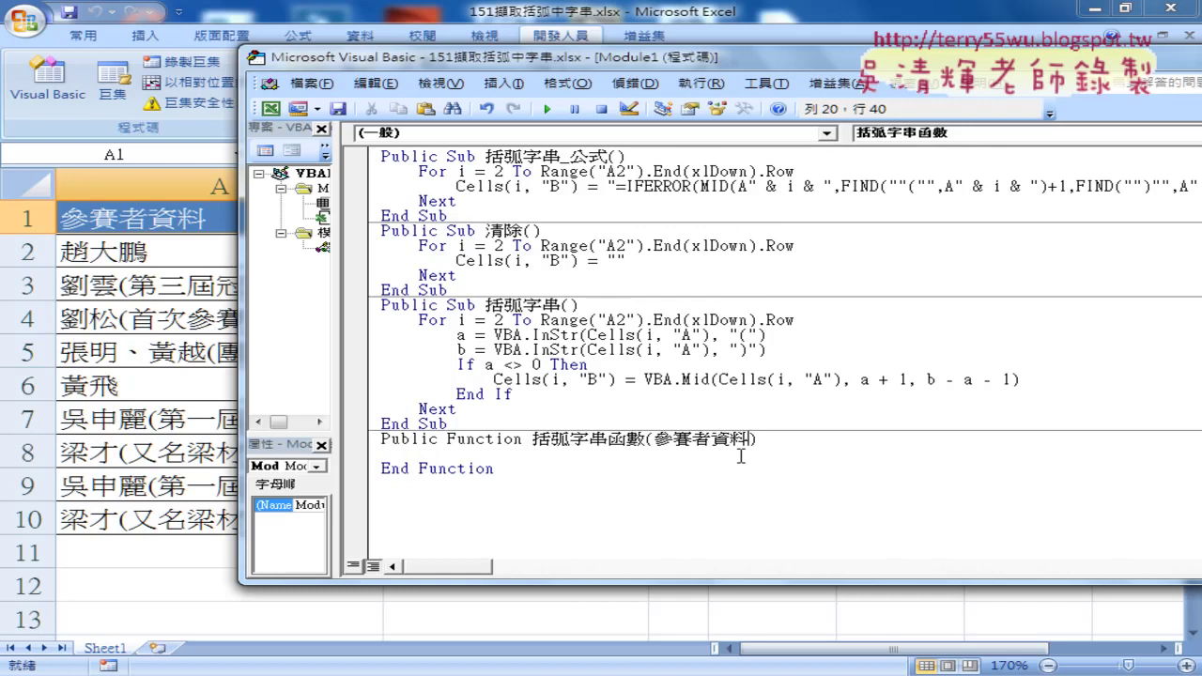
click(525, 458)
drag(479, 59, 582, 77)
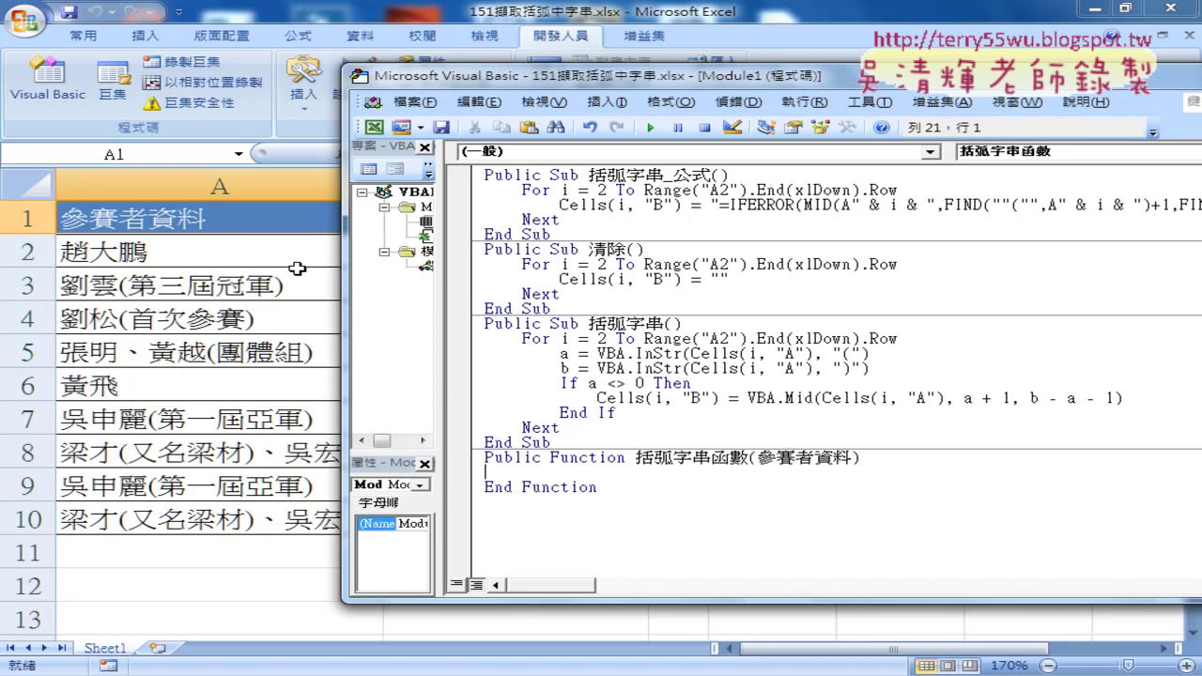
- Write the first indented body line a = VBA.InStr(參賽者資料, "(")
key(Tab)
text(a)
text(.)
key(BackSpace)
text(=)
text(vba)
text(.in)
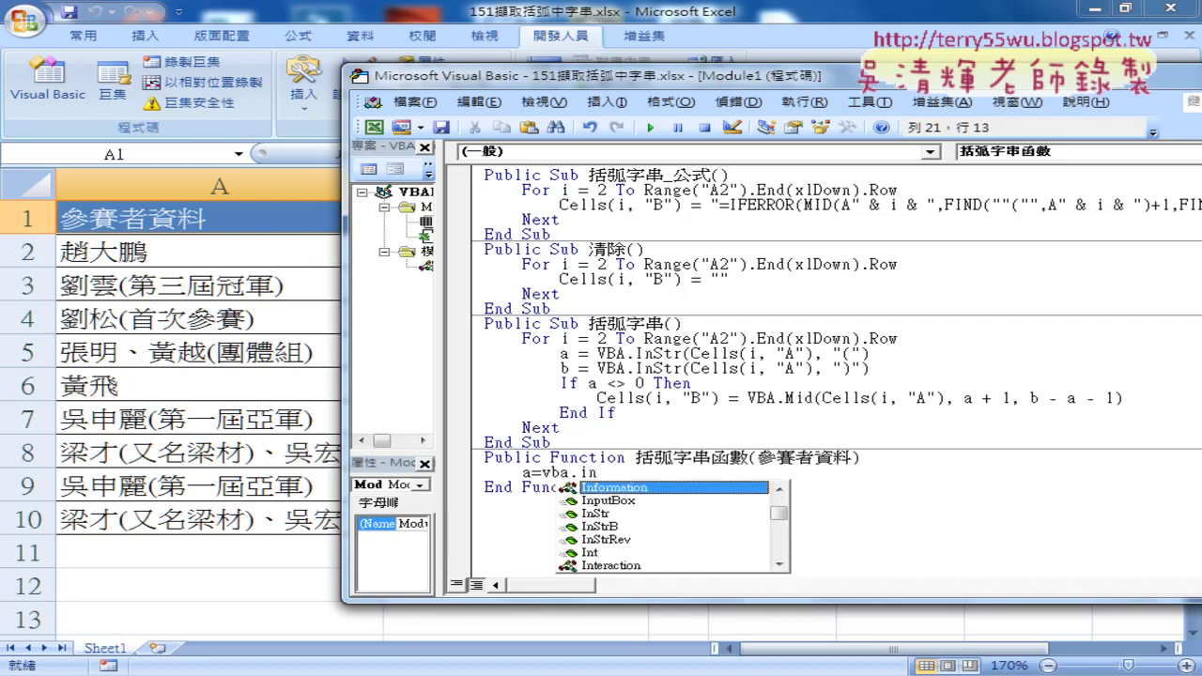
text(str()
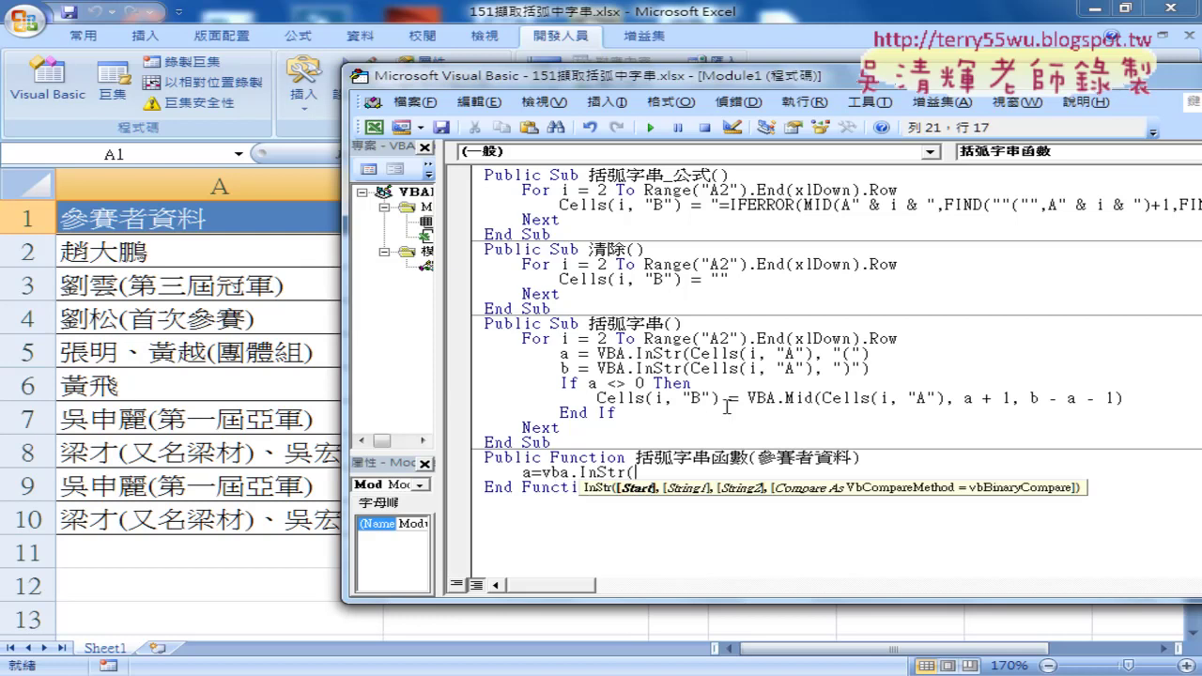
click(843, 462)
click(609, 427)
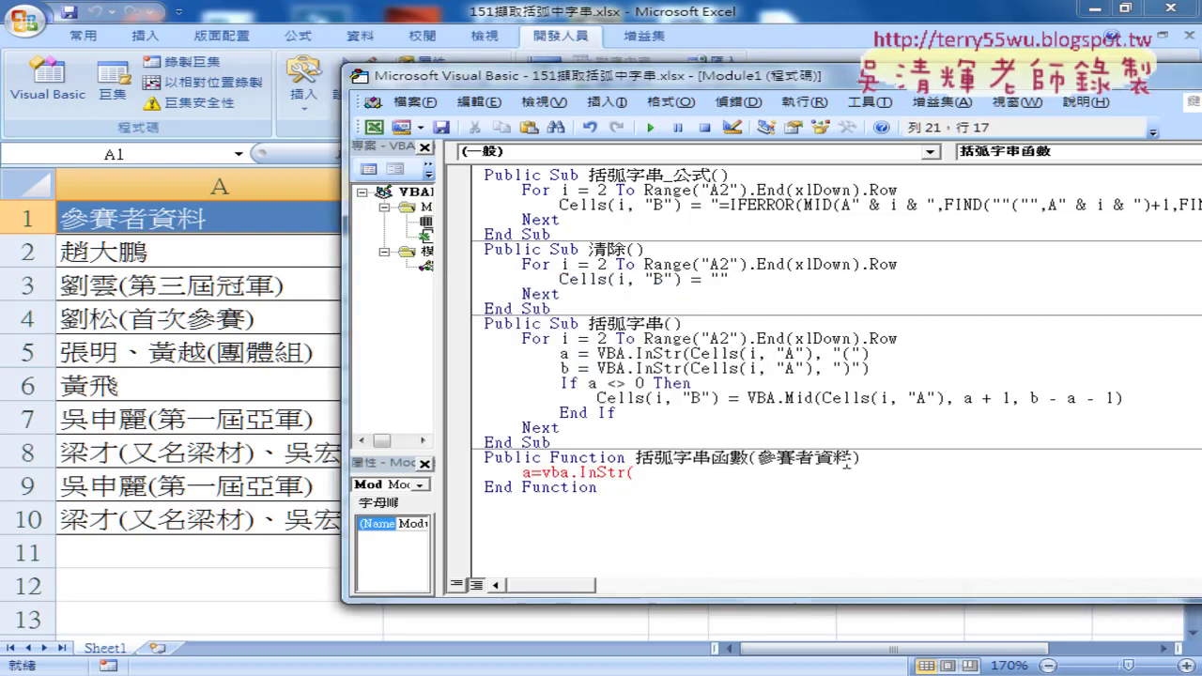
drag(853, 460, 757, 460)
key(ctrl+c)
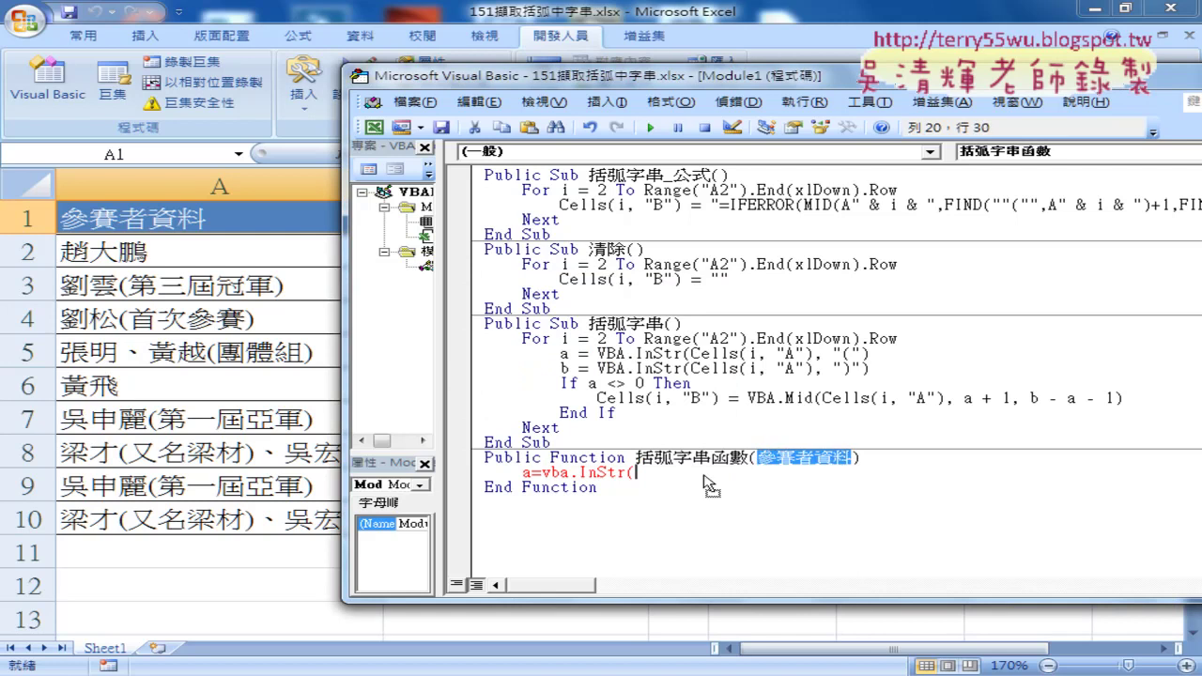
click(714, 474)
key(ctrl+v)
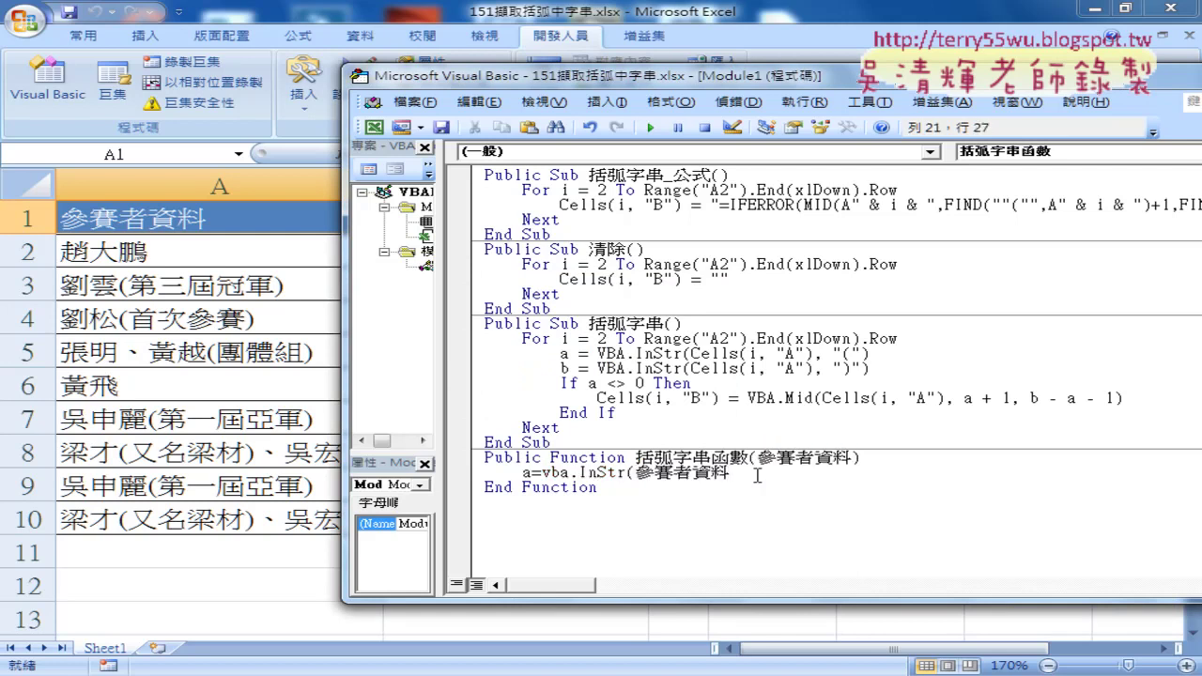
text(,")
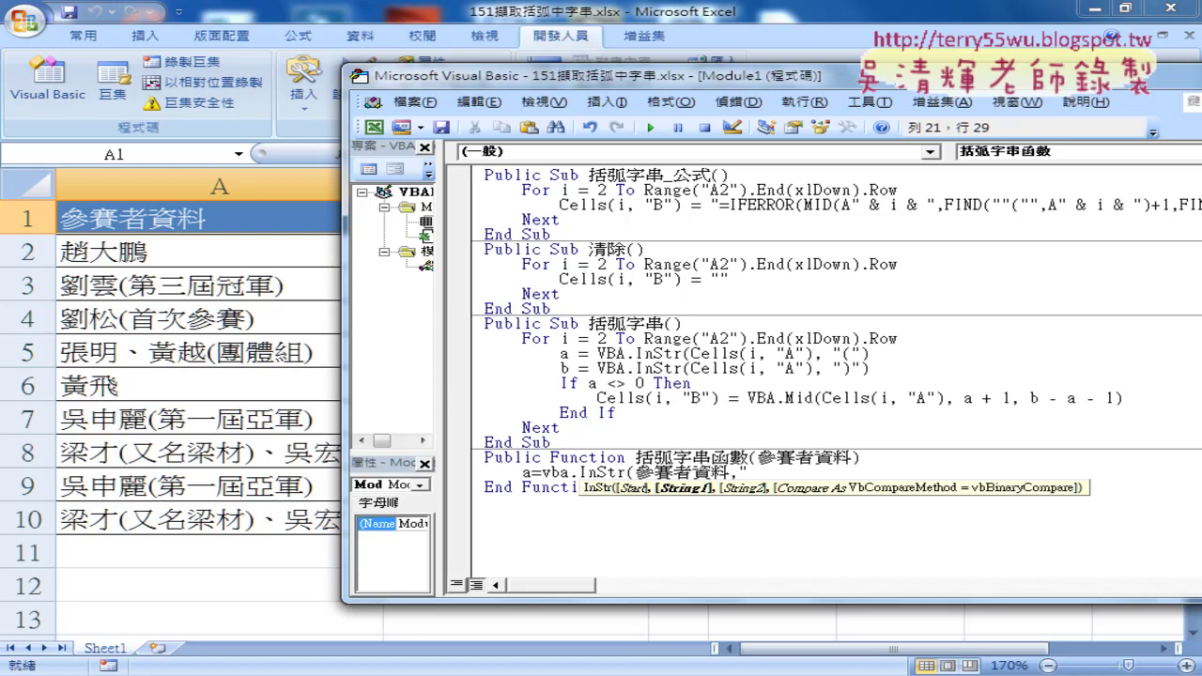
text((")
text())
key(Return)
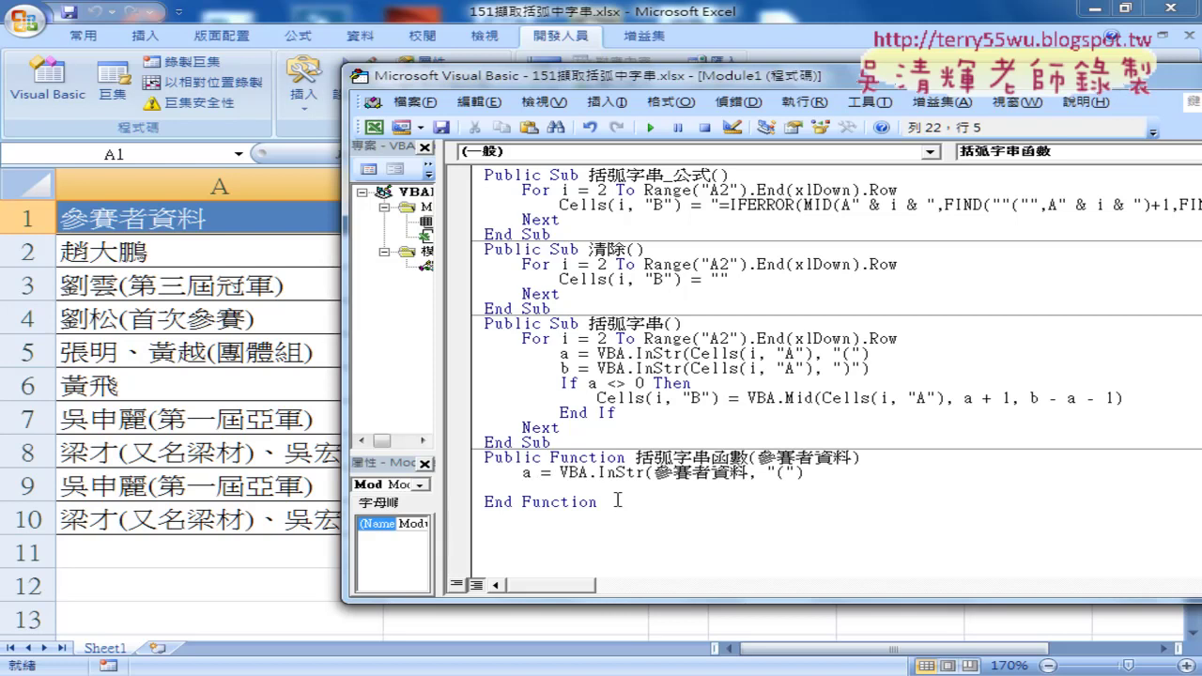
- Duplicate the a line and edit the copy into b = VBA.InStr(參賽者資料, ")")
mouse_move(524, 473)
mouse_down()
mouse_move(810, 473)
mouse_move(676, 486)
mouse_up()
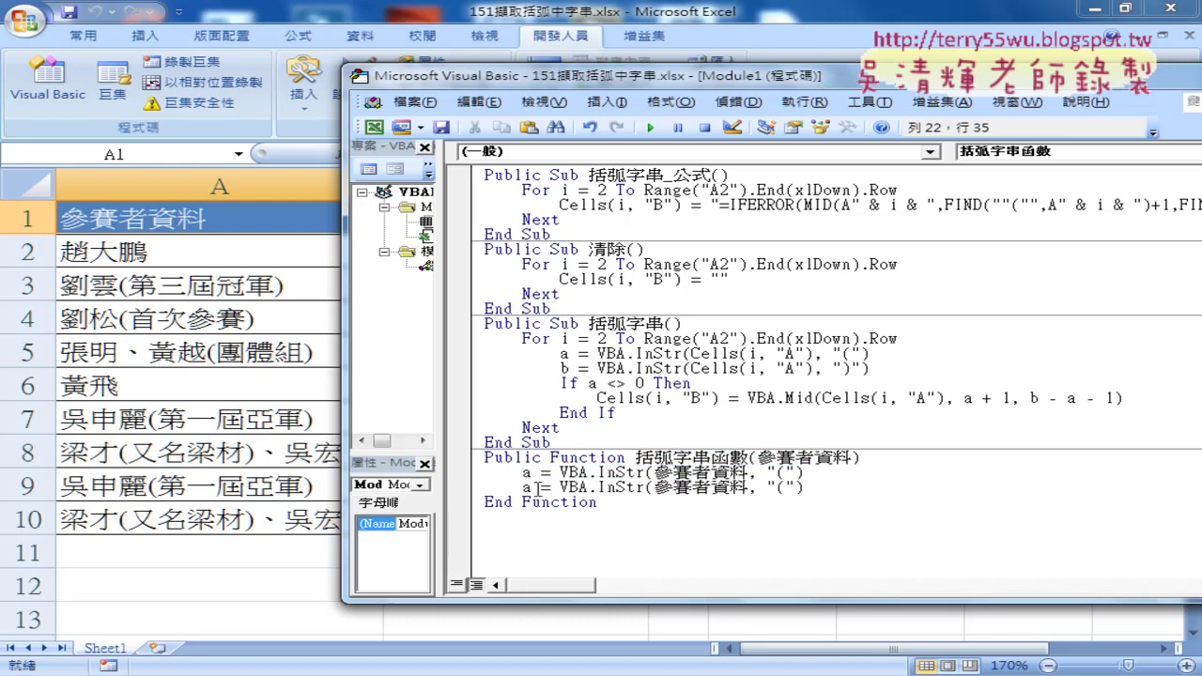
double_click(526, 488)
text(b)
double_click(780, 487)
text())
key(Return)
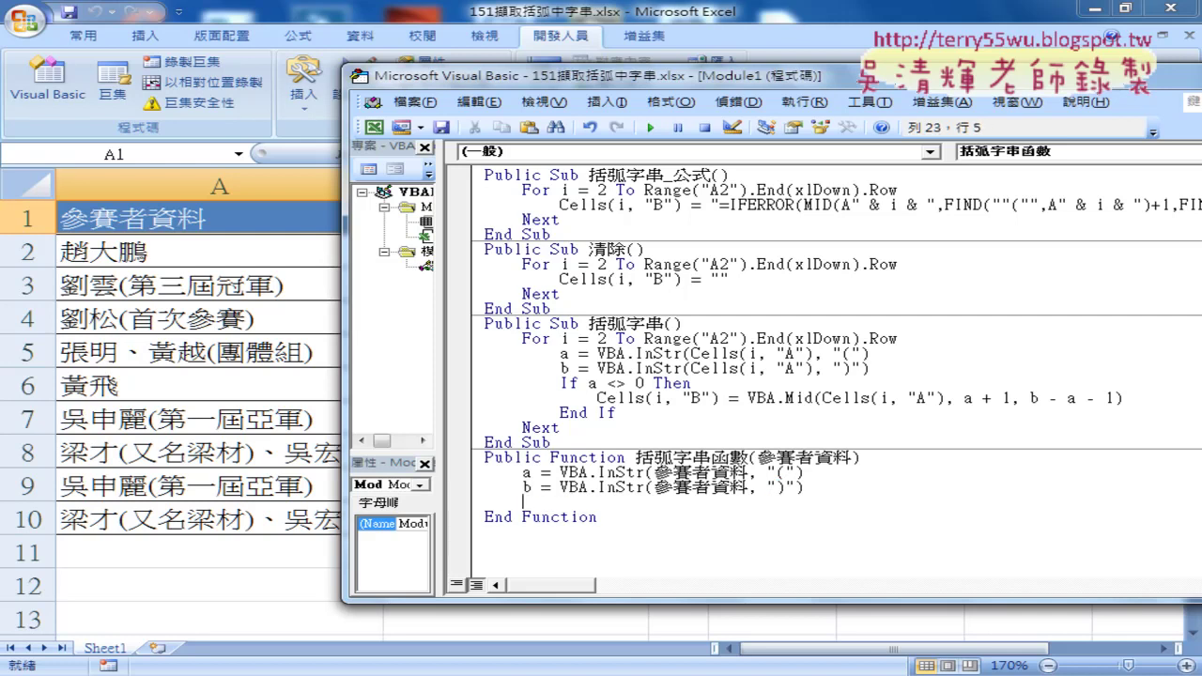
mouse_move(618, 414)
mouse_down()
mouse_move(474, 383)
mouse_move(479, 508)
mouse_up()
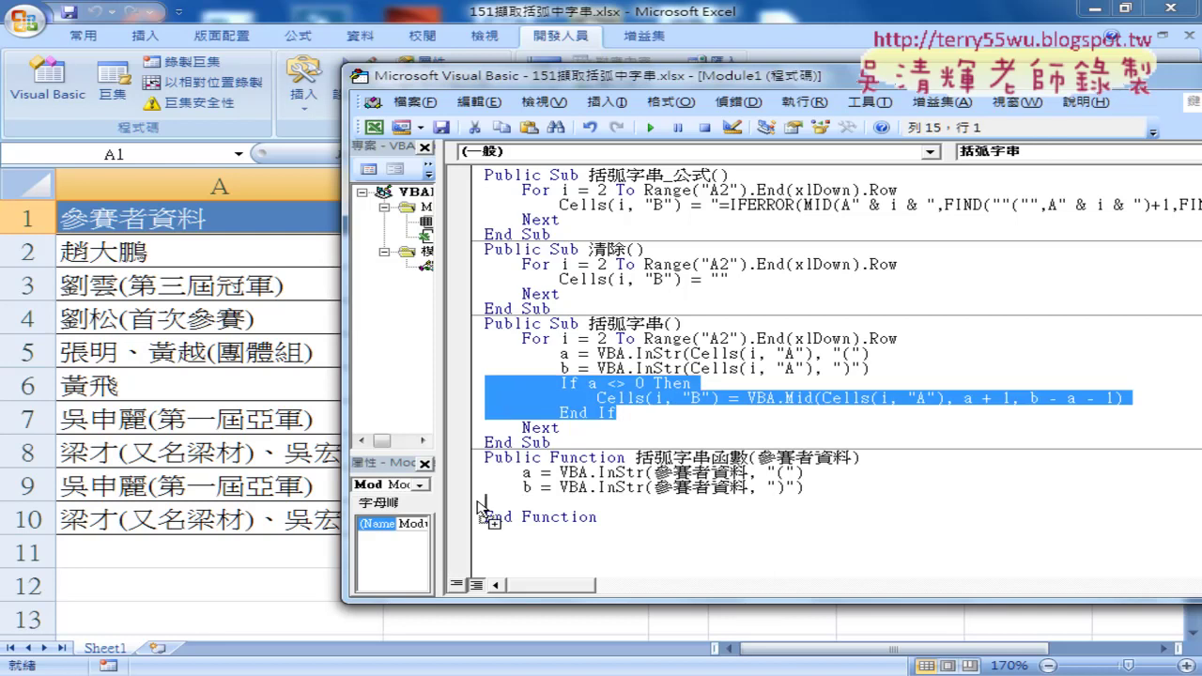
- Copy the If…End If block from the 括弧字串 sub into the function and outdent it
drag(643, 539, 438, 507)
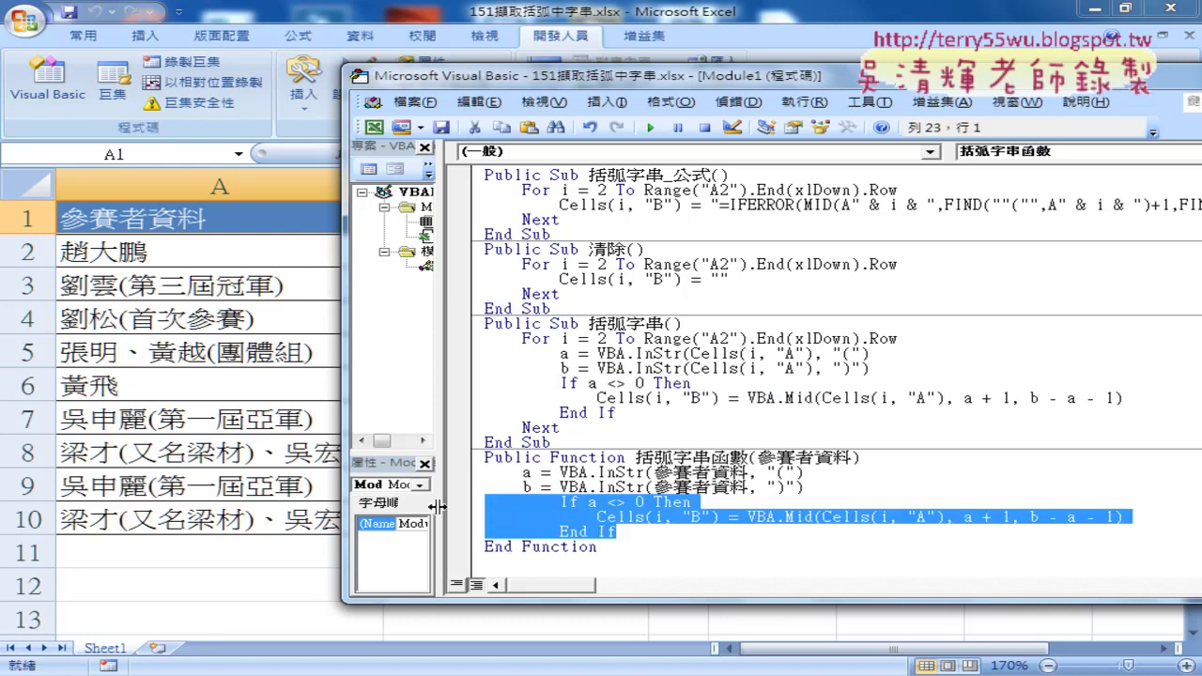
key(shift+Tab)
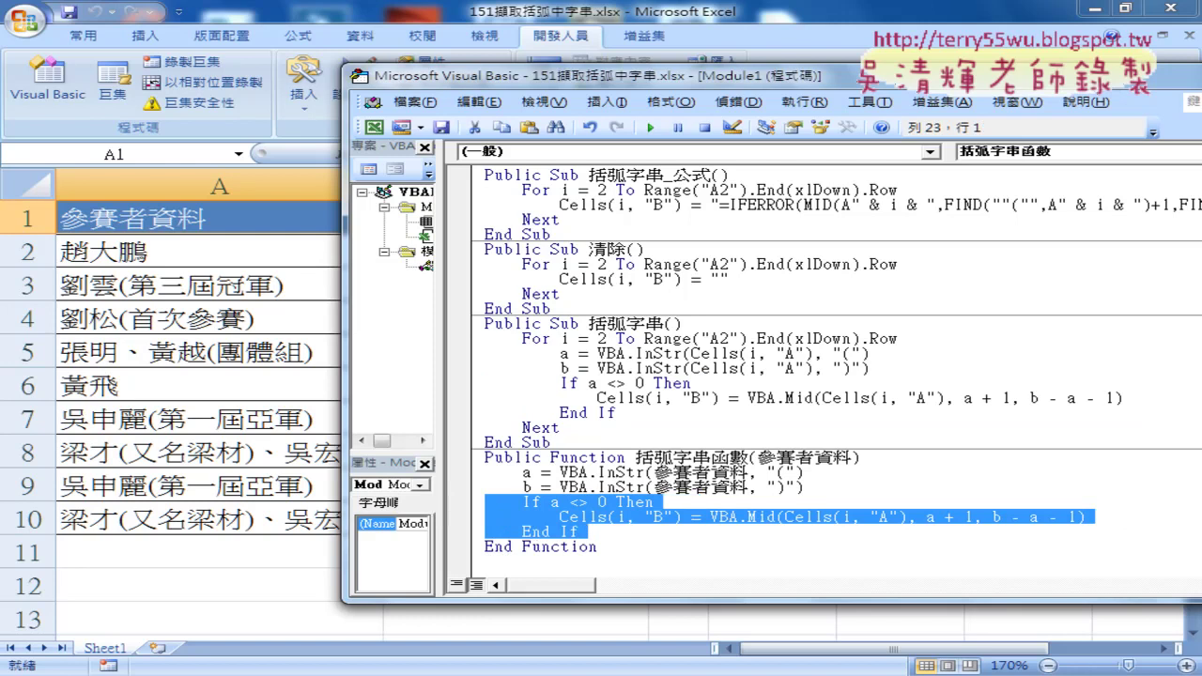
click(590, 503)
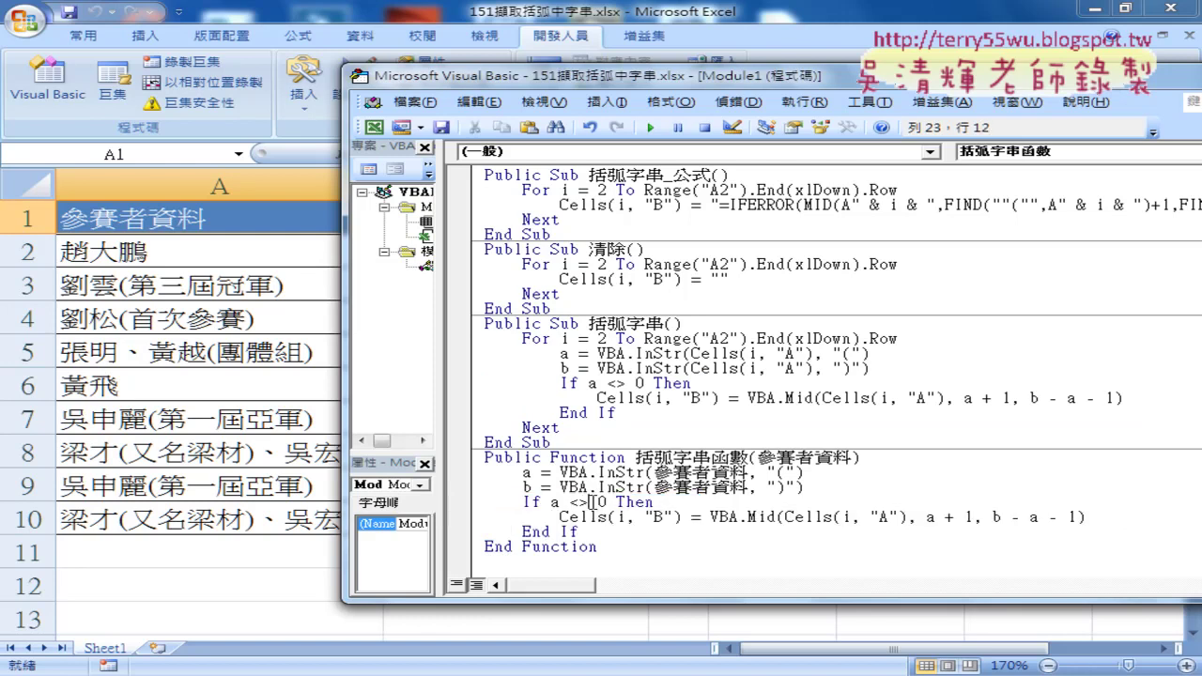
- Replace Cells(i, "B") with 括弧字串函數 and Cells(i, "A") with 參賽者資料 in the Mid line
drag(682, 517, 560, 517)
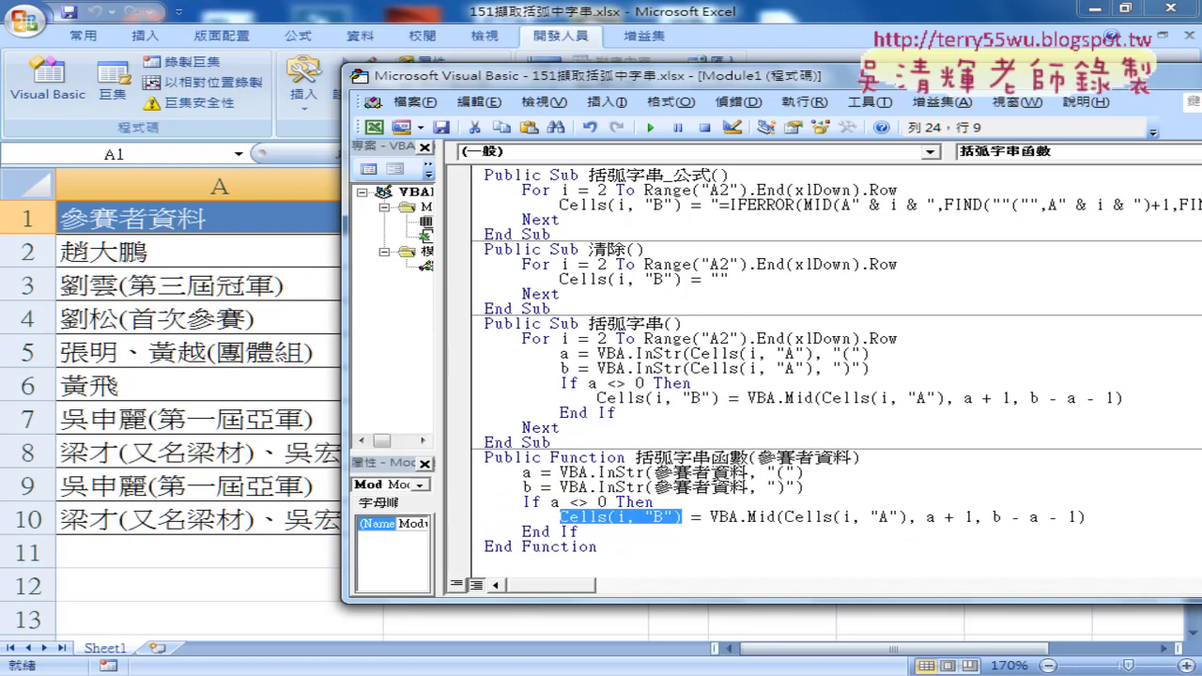
drag(636, 458, 749, 458)
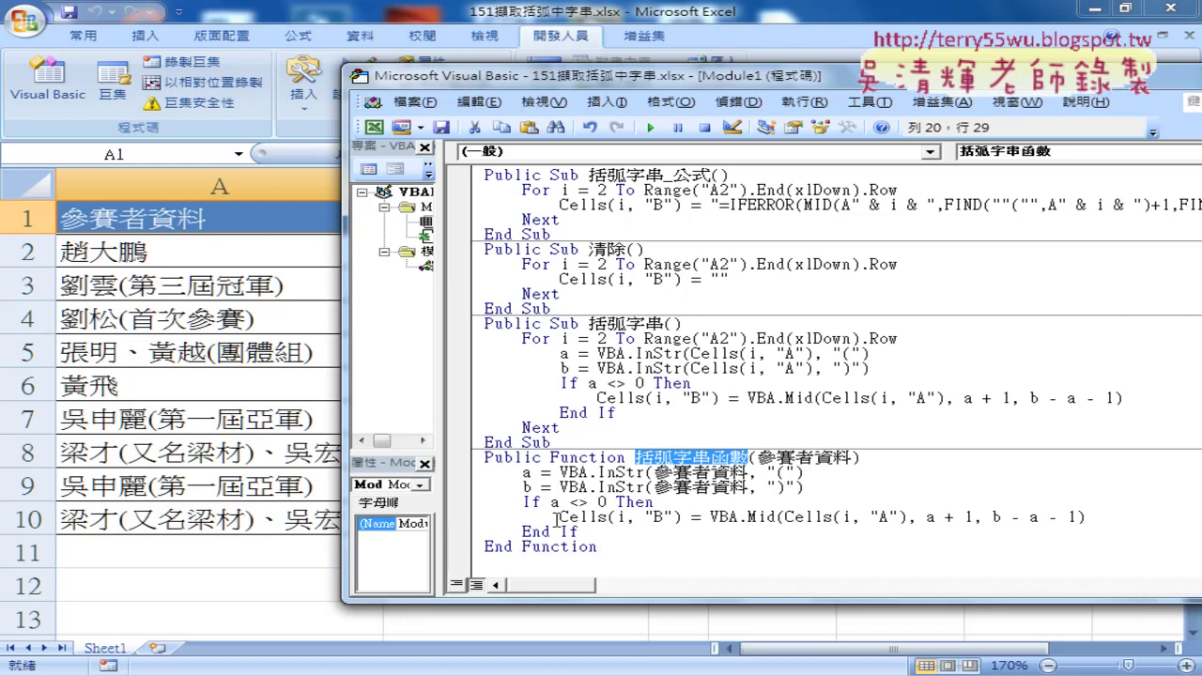
drag(560, 517, 683, 516)
key(ctrl+v)
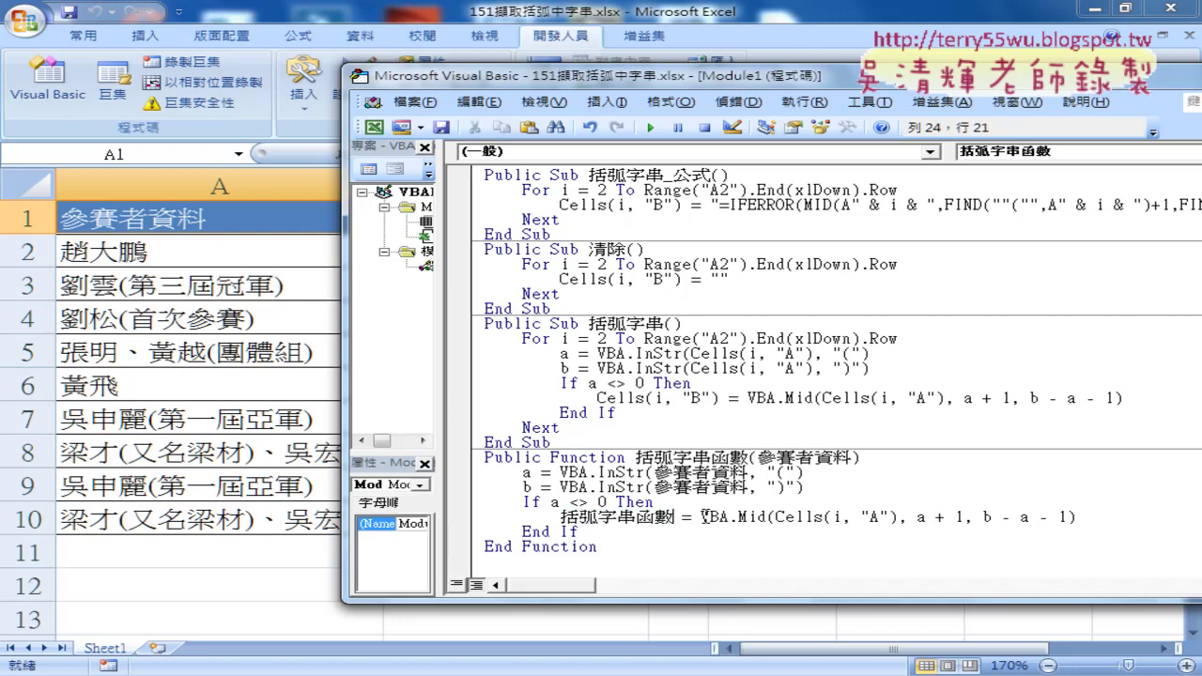
drag(655, 488, 747, 488)
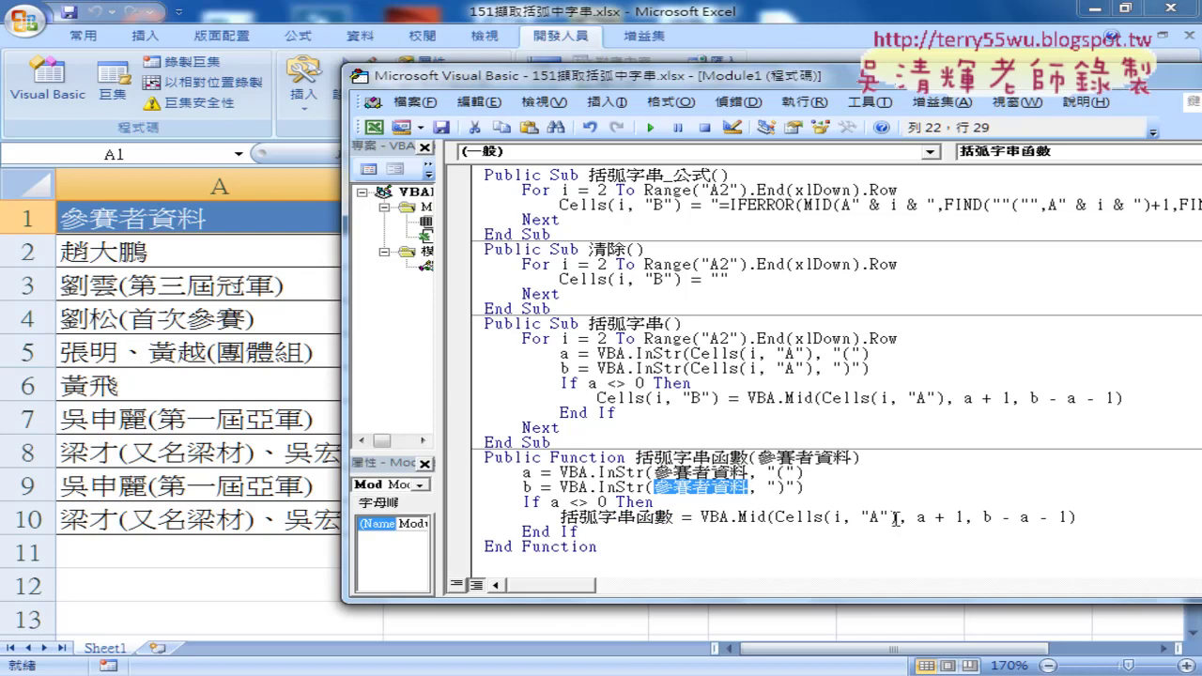
drag(898, 518, 780, 518)
text(參賽者資料)
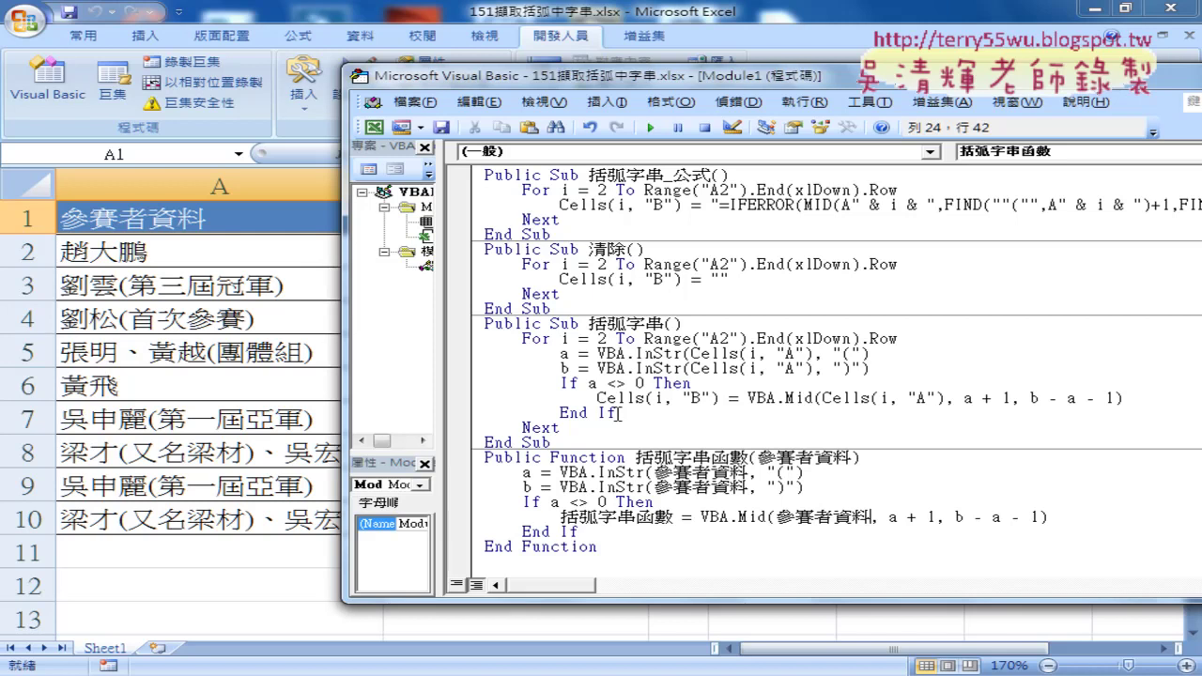
drag(619, 414, 457, 357)
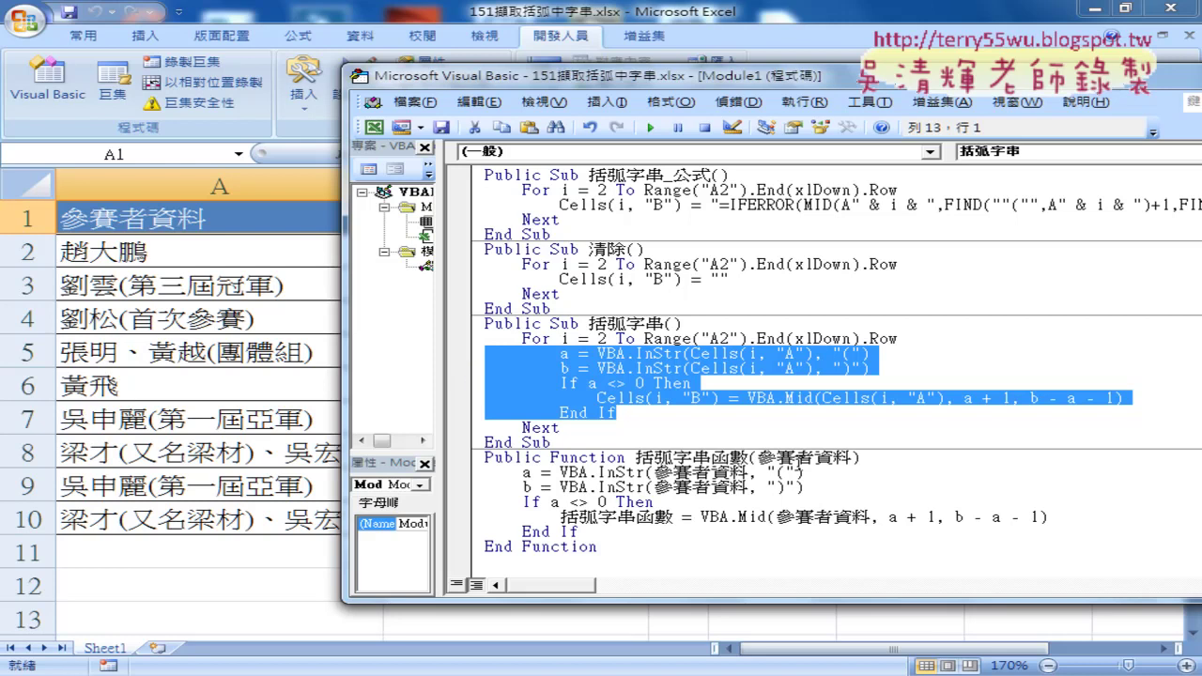
drag(636, 457, 748, 459)
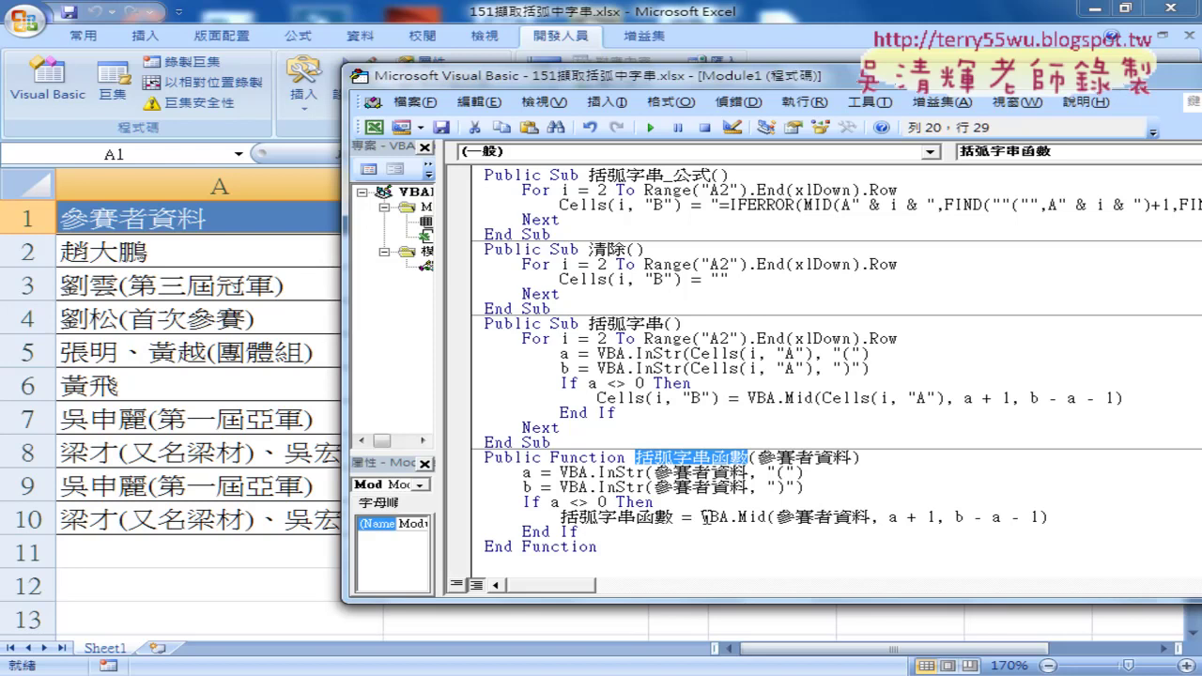
drag(748, 473, 655, 473)
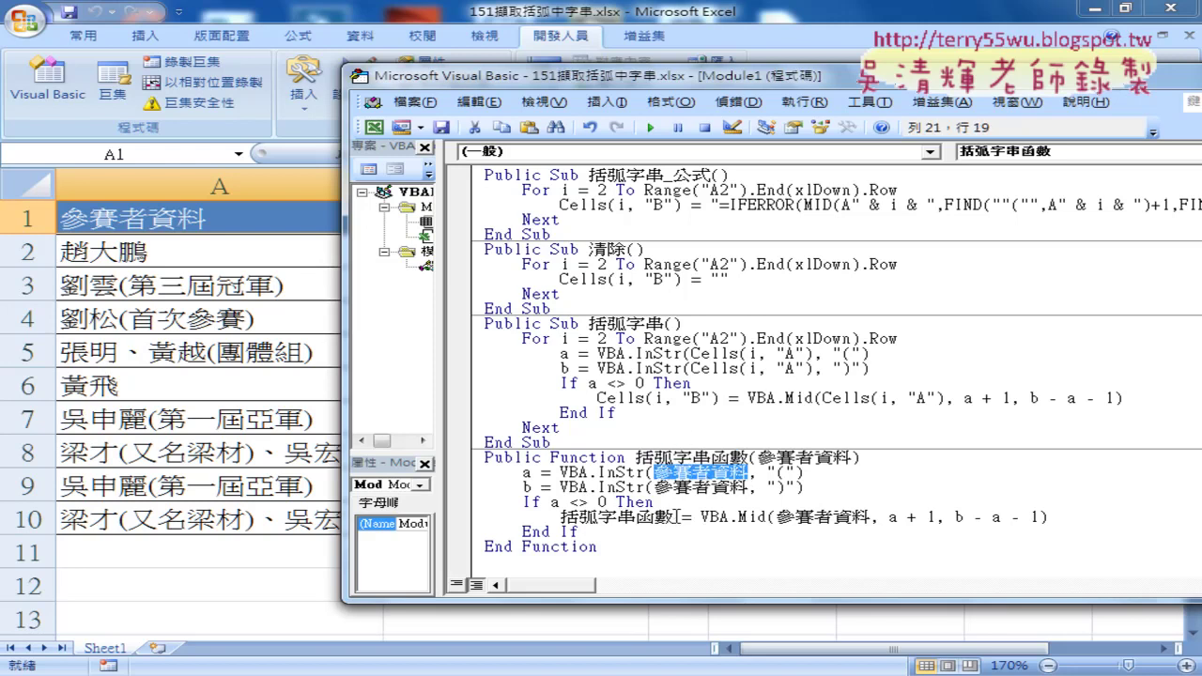
drag(674, 517, 561, 517)
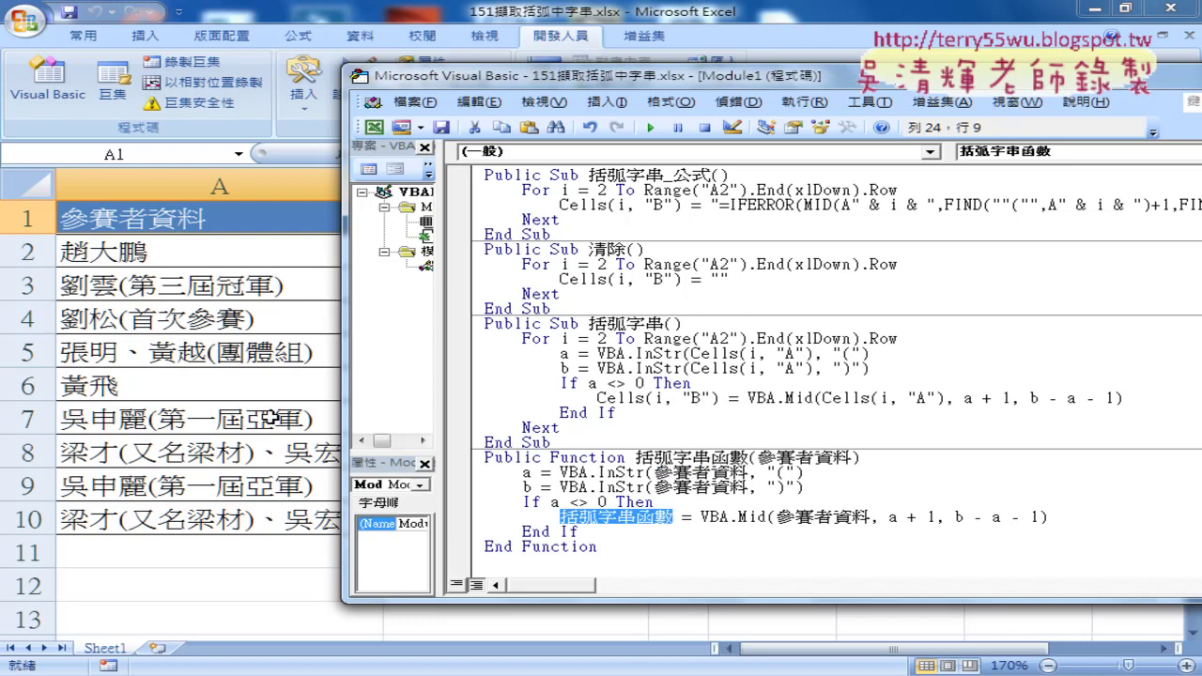
click(272, 419)
- Enter =括弧字串函數(A2) in B2 from Insert Function's user-defined category
click(487, 250)
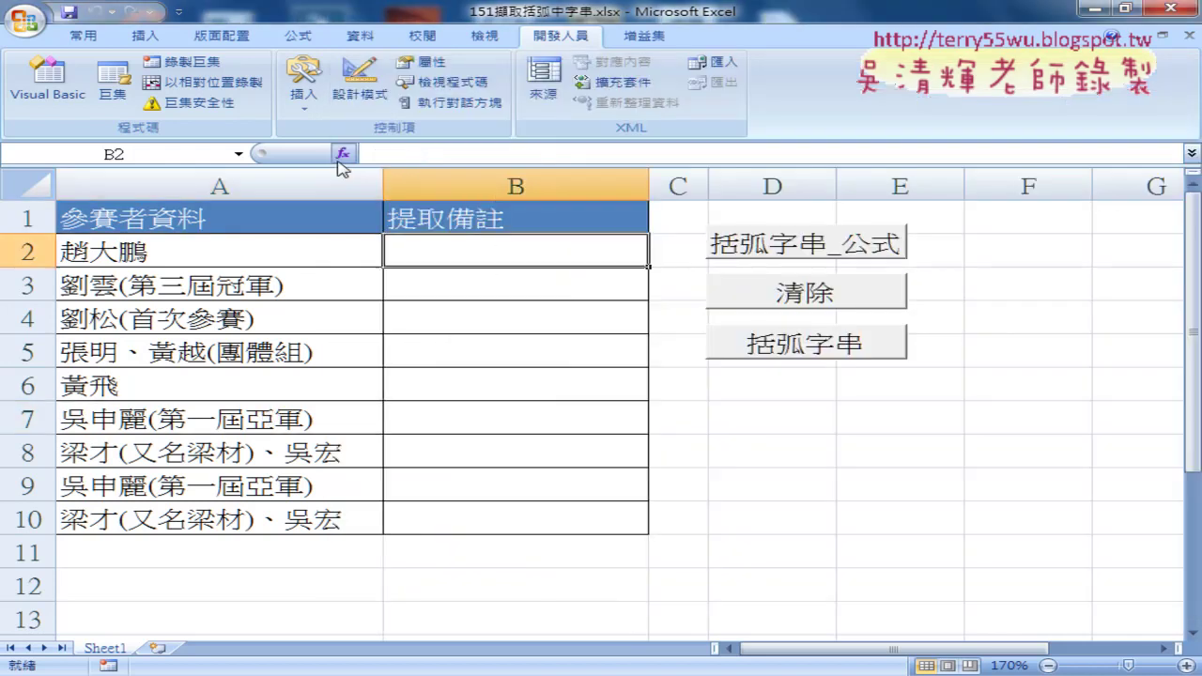
click(343, 153)
click(758, 167)
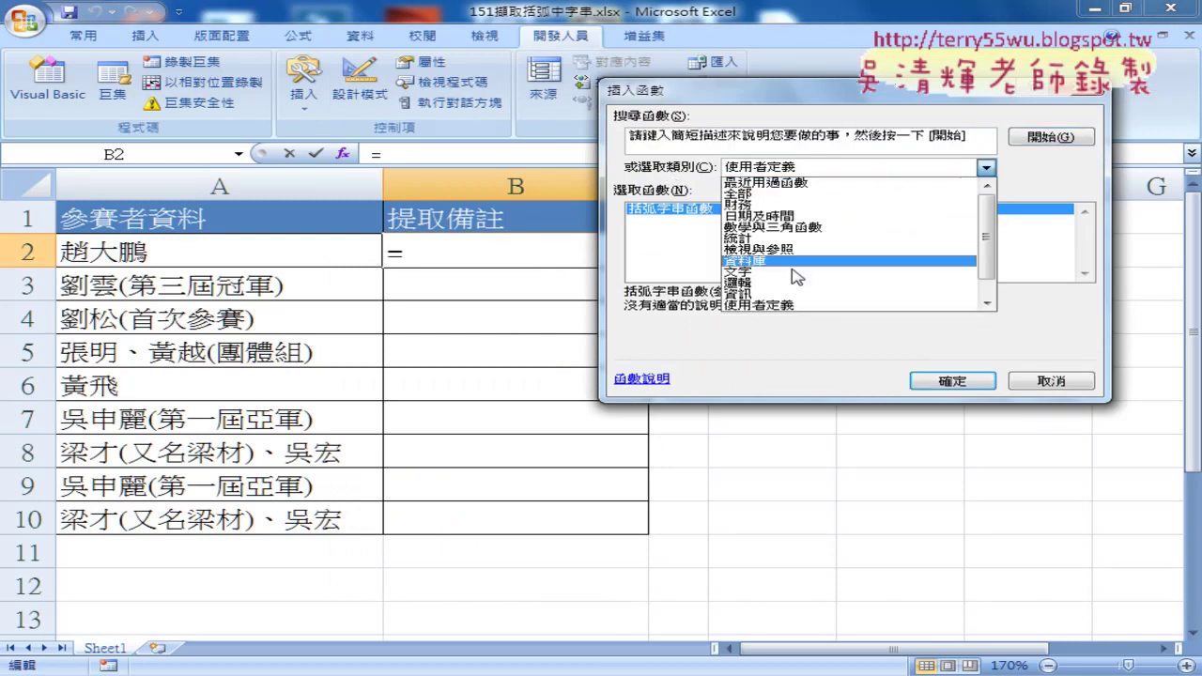
click(794, 304)
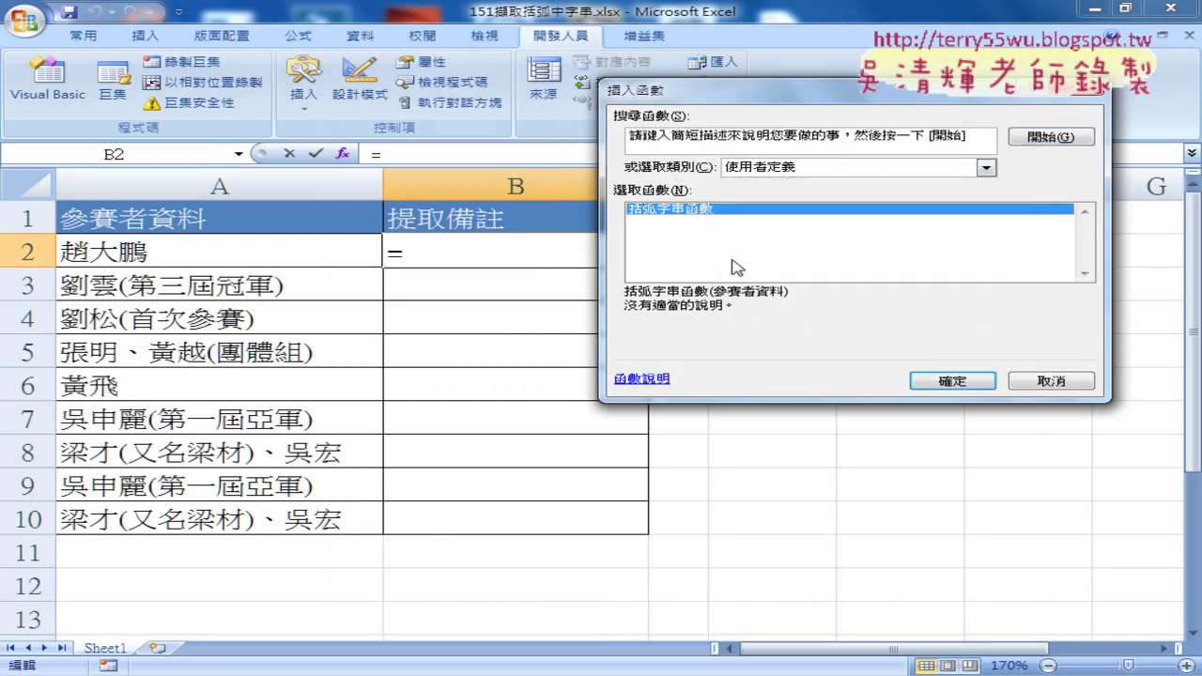
double_click(663, 208)
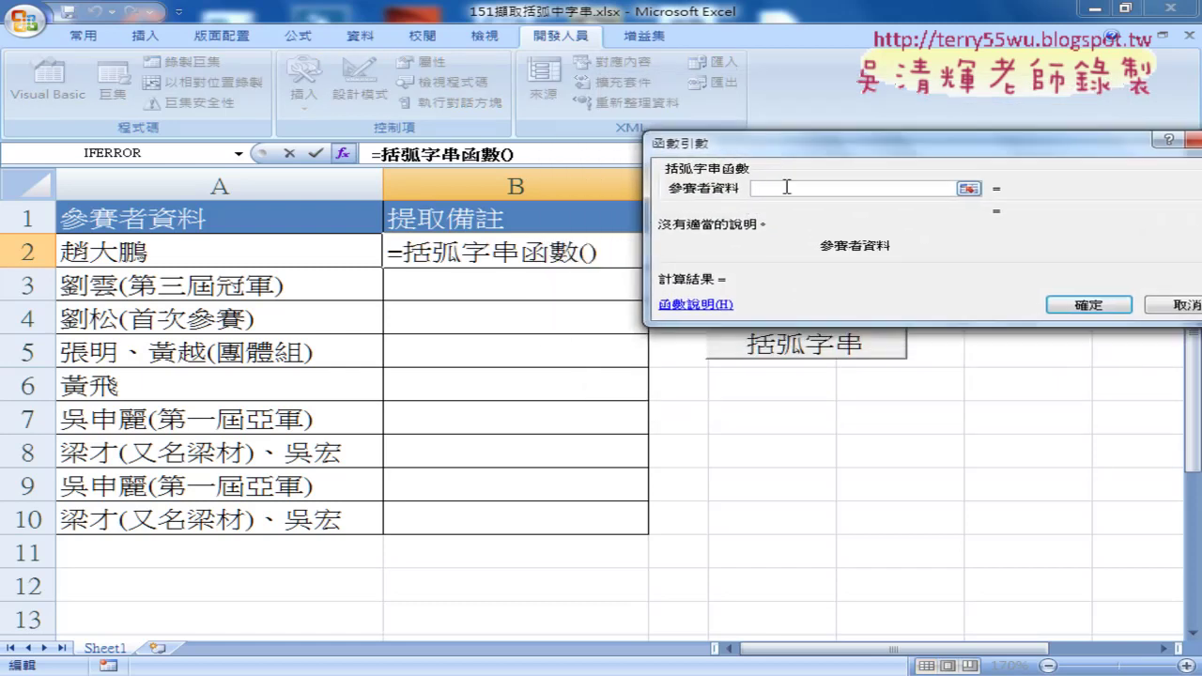
click(218, 253)
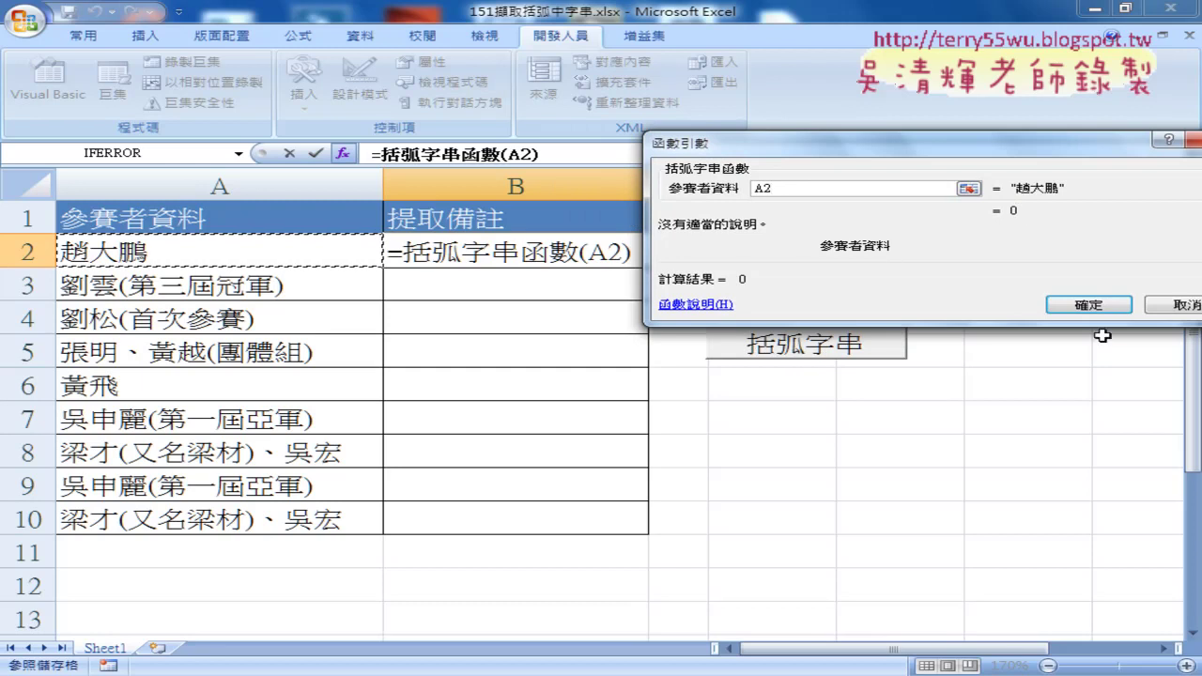
click(1088, 305)
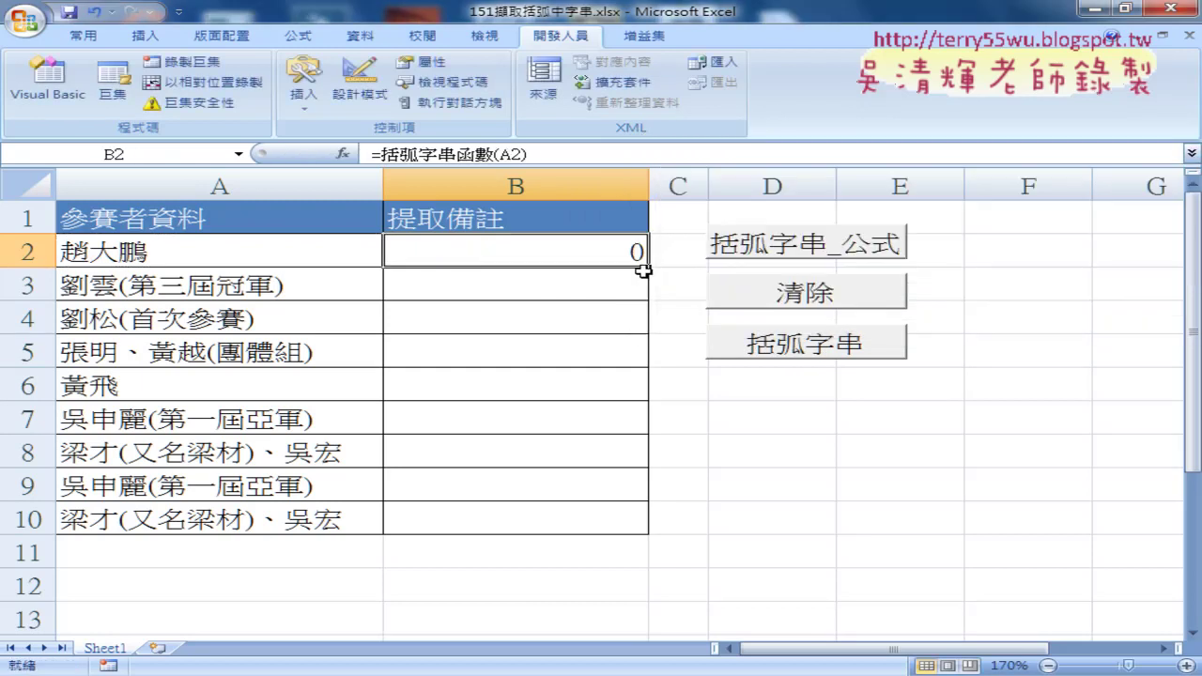
- Fill B2's formula down to B10, check A2 and B2, and reopen the VBA code
drag(644, 270, 650, 532)
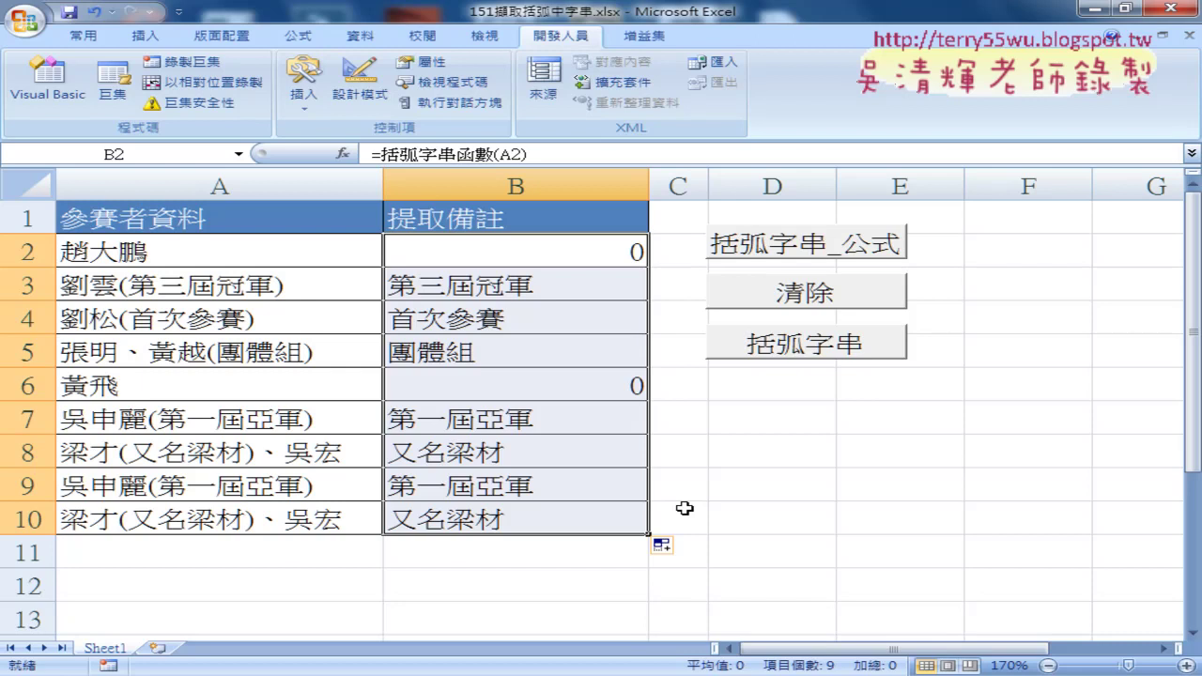
click(250, 255)
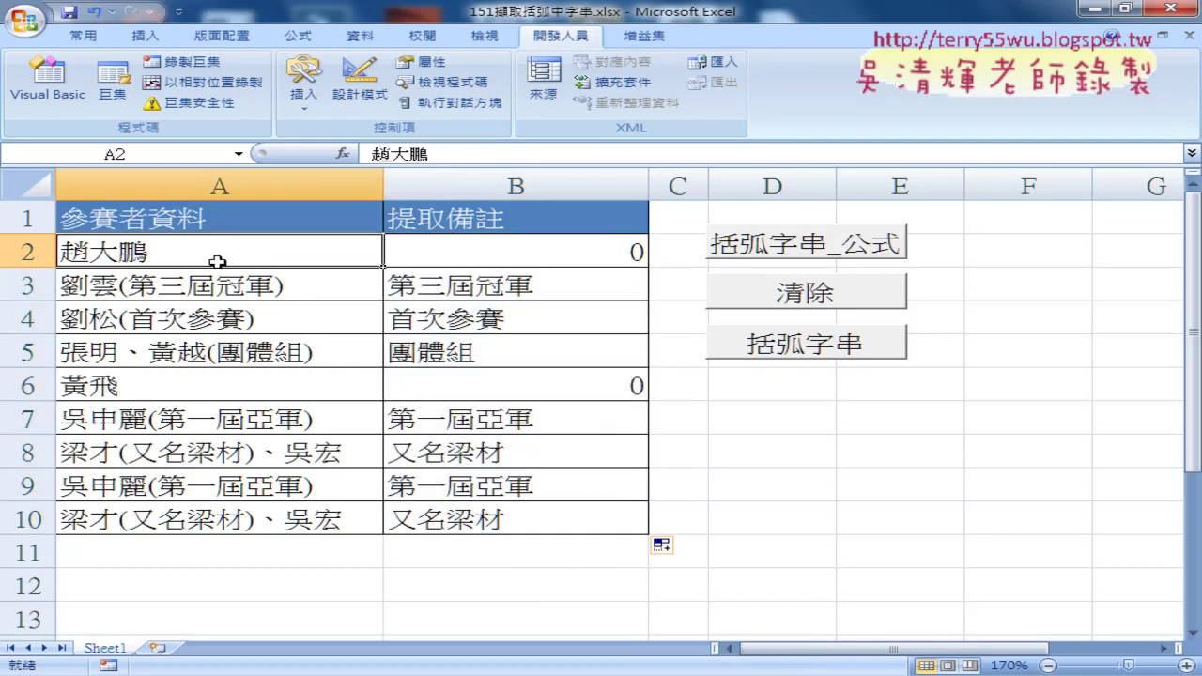
click(612, 245)
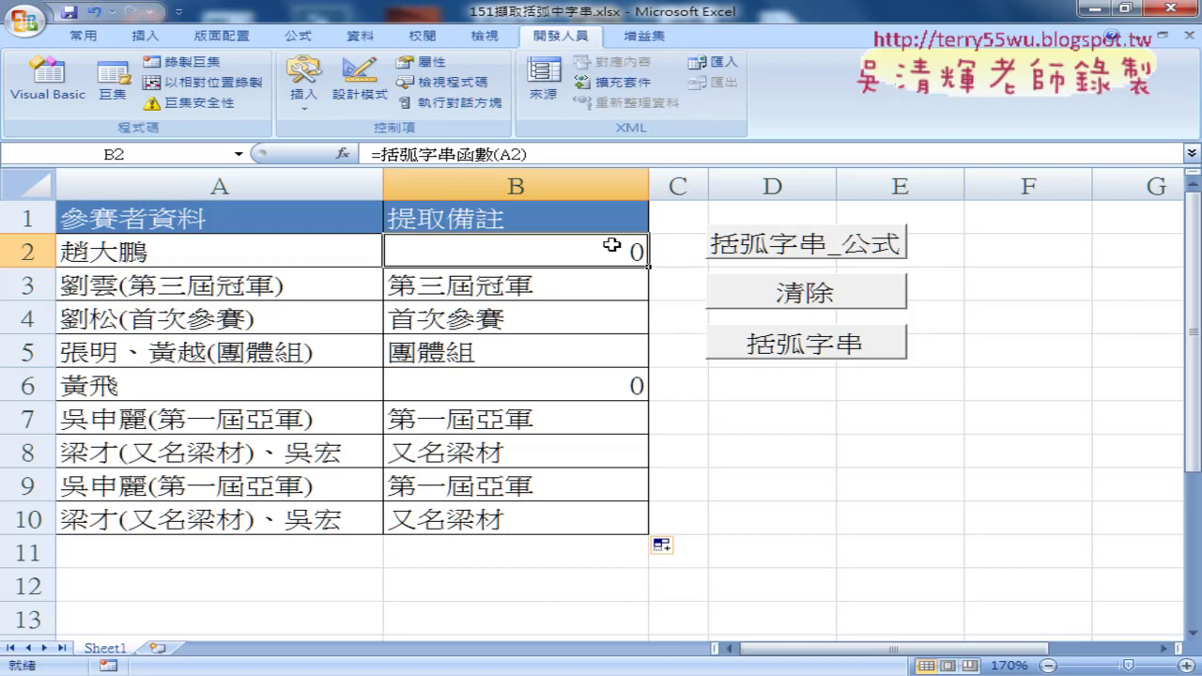
click(64, 99)
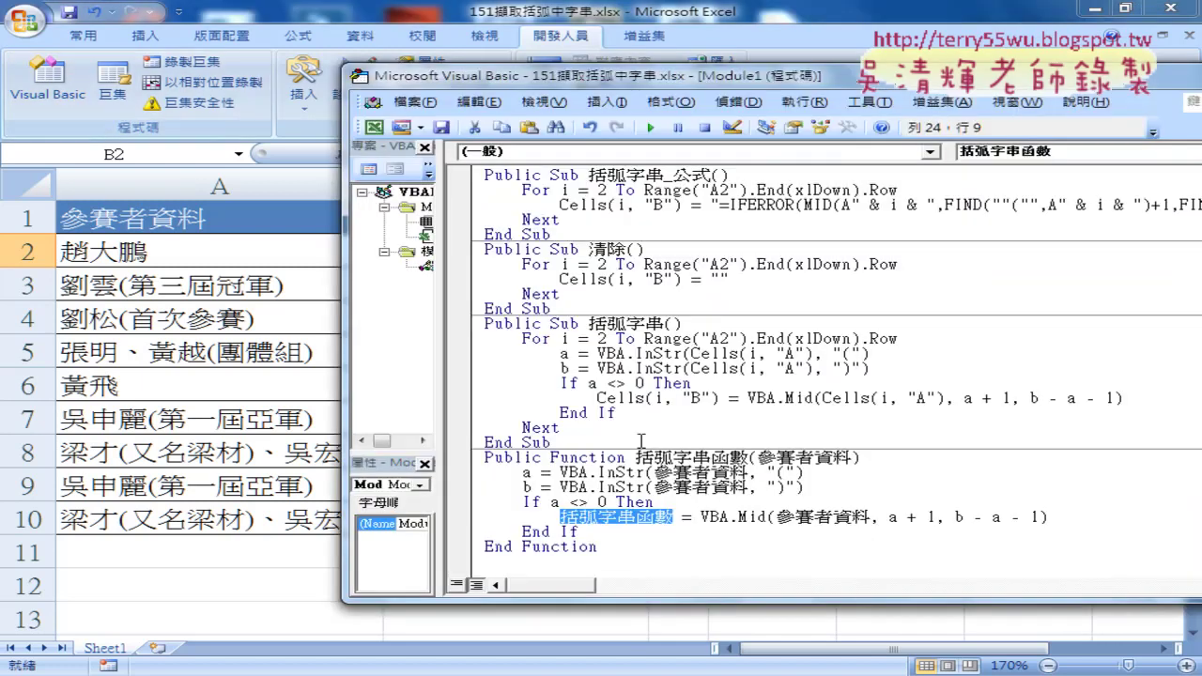
- Review the function header, the a <> 0 condition and the return line
click(806, 531)
drag(636, 458, 749, 458)
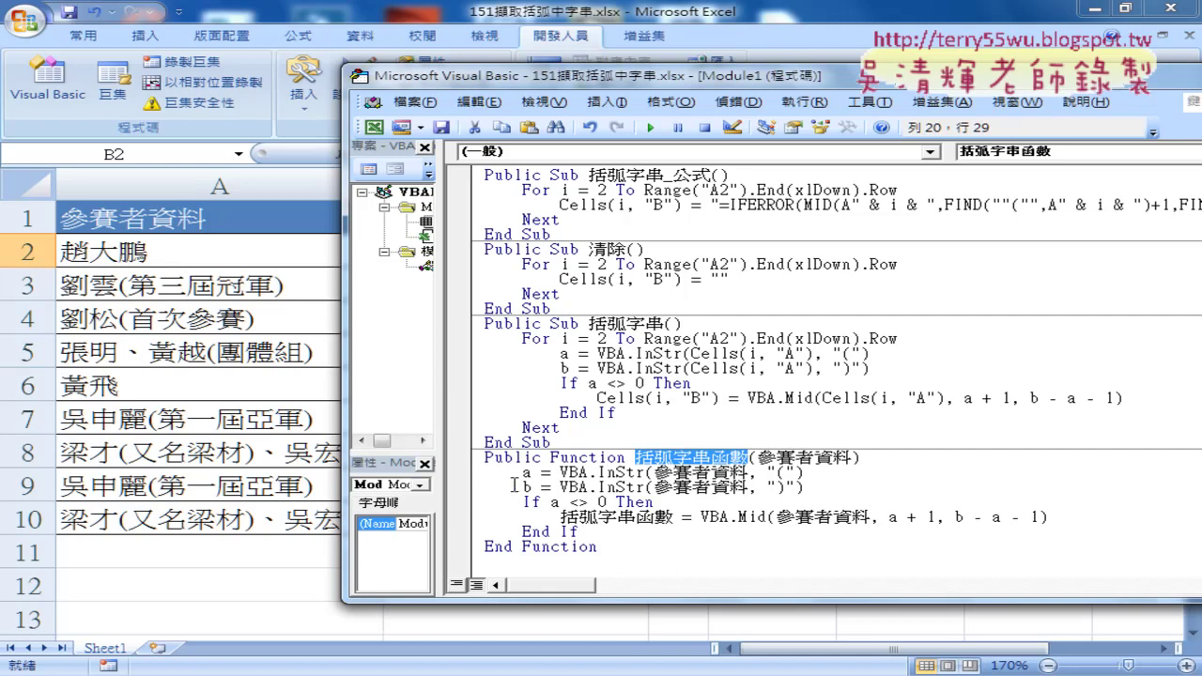
drag(551, 503, 608, 502)
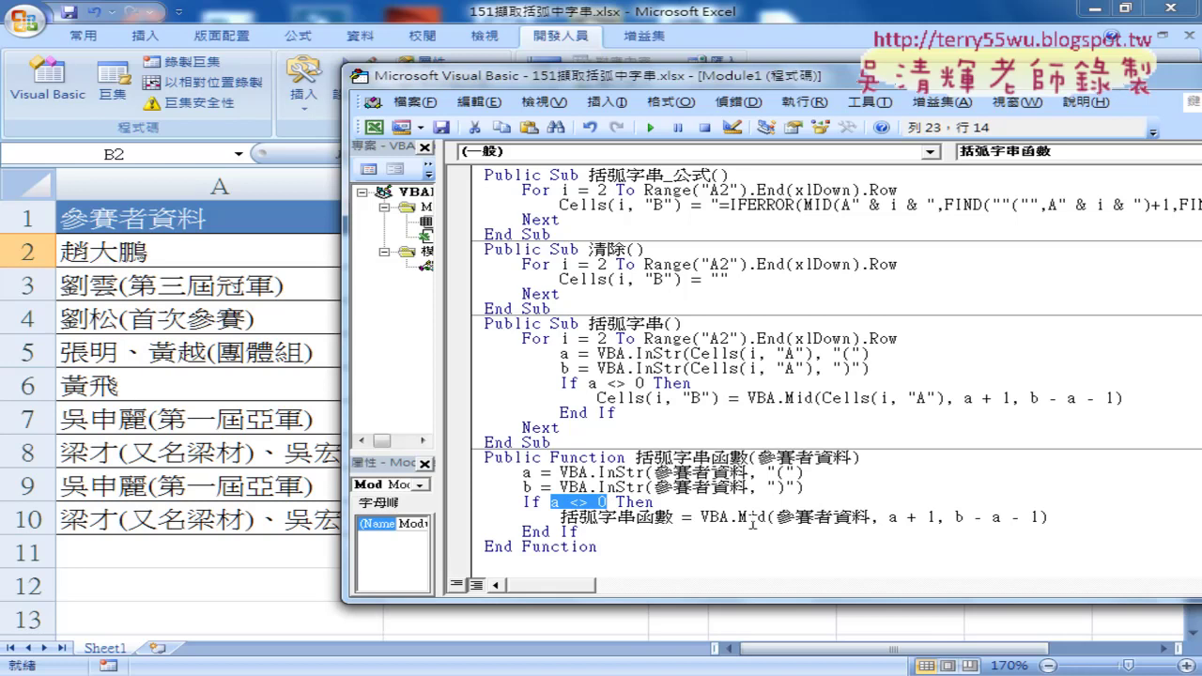
drag(673, 518, 562, 517)
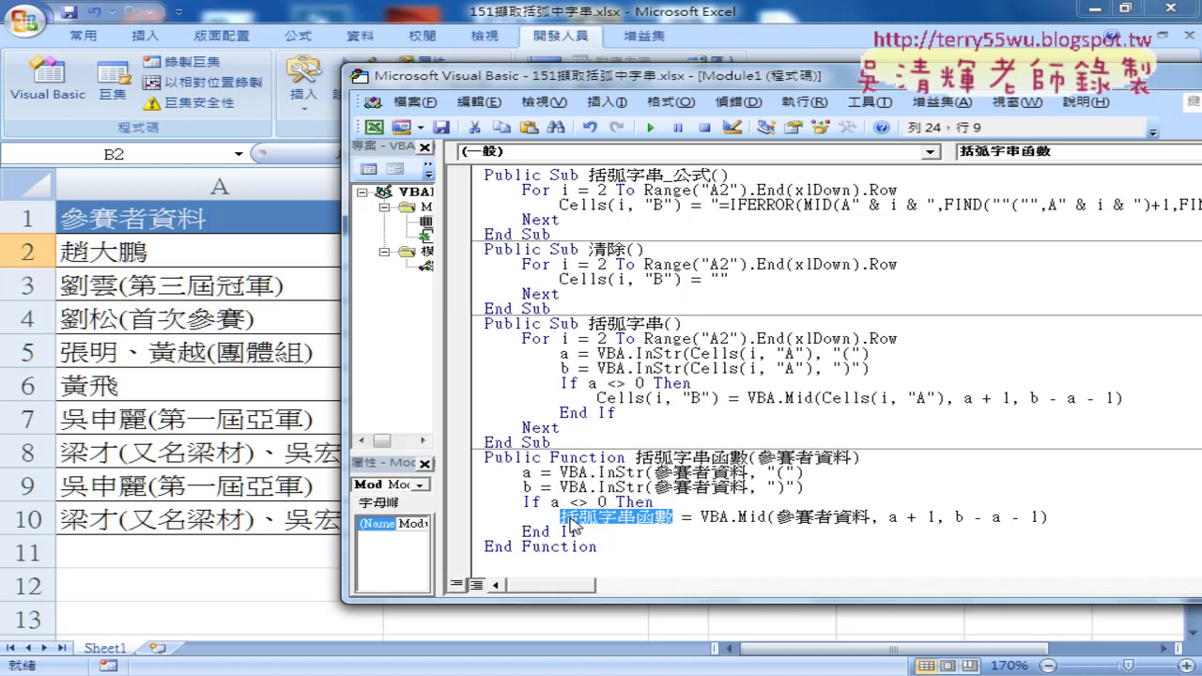
- Add the indented default line 括弧字串函數 = "" right below the function header
click(898, 457)
key(Return)
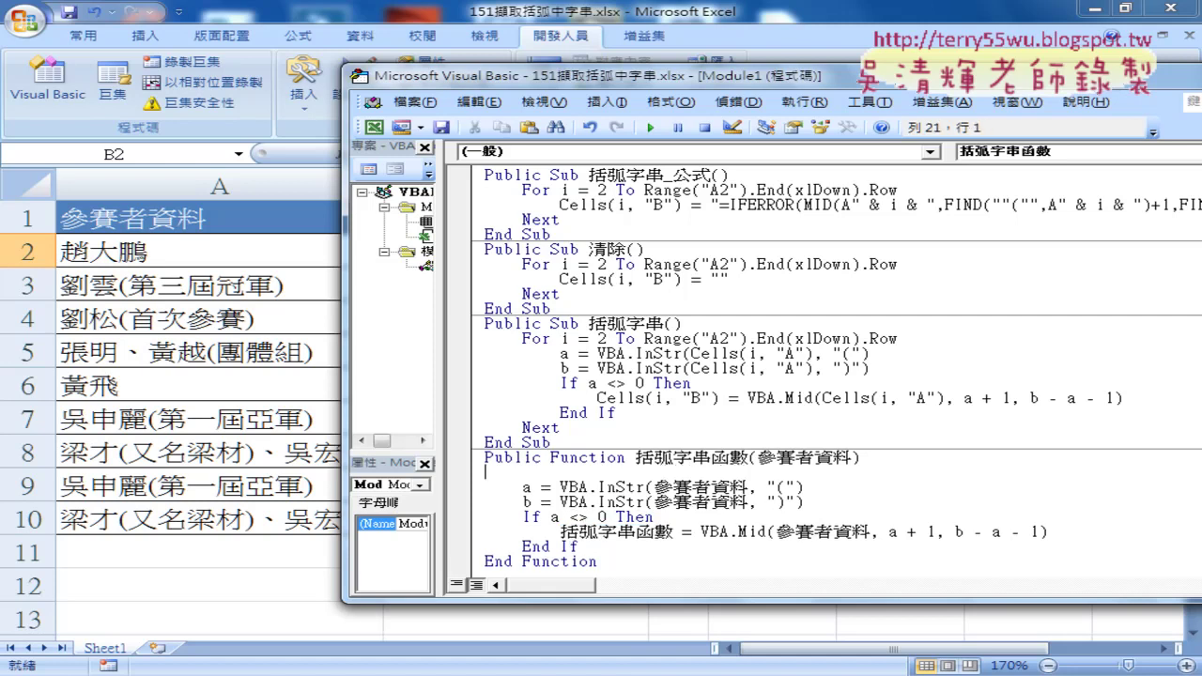
key(Tab)
drag(636, 457, 747, 459)
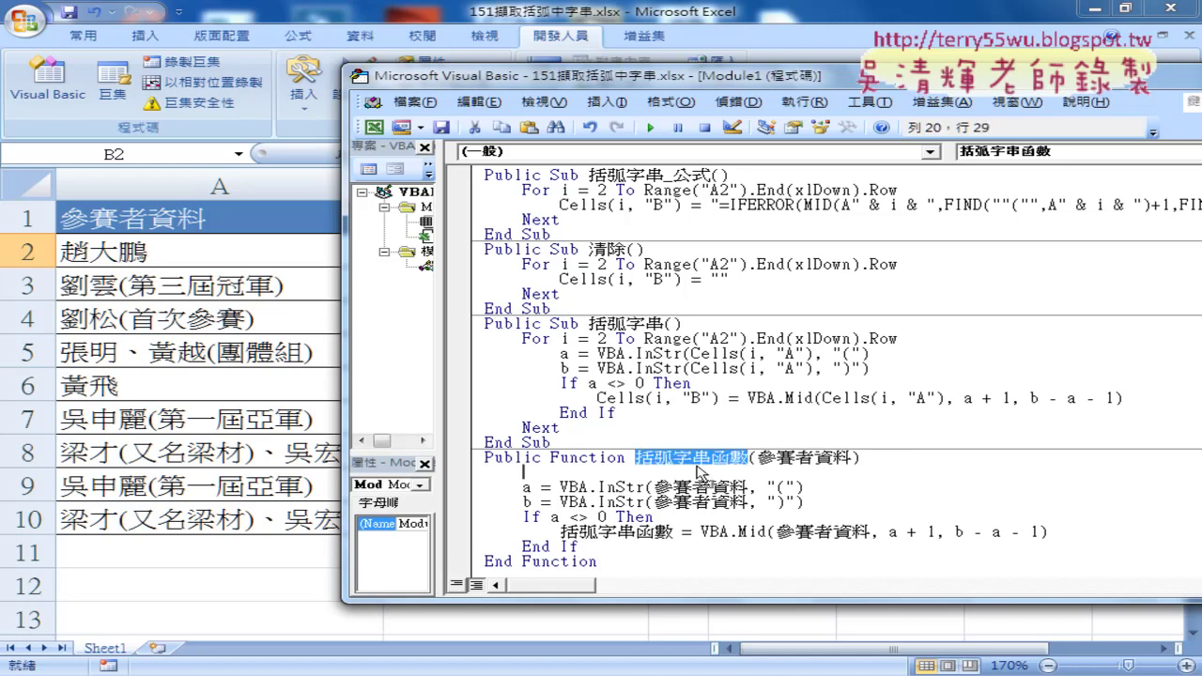
key(ctrl+v)
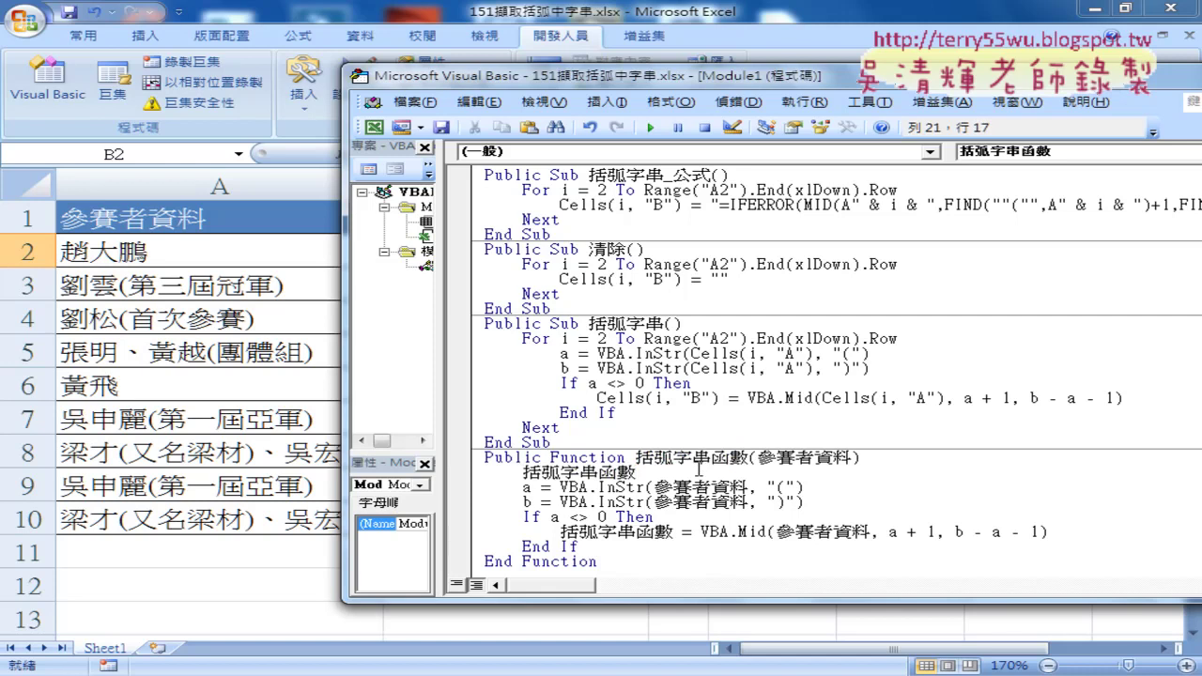
text(=)
text("")
drag(682, 472, 525, 472)
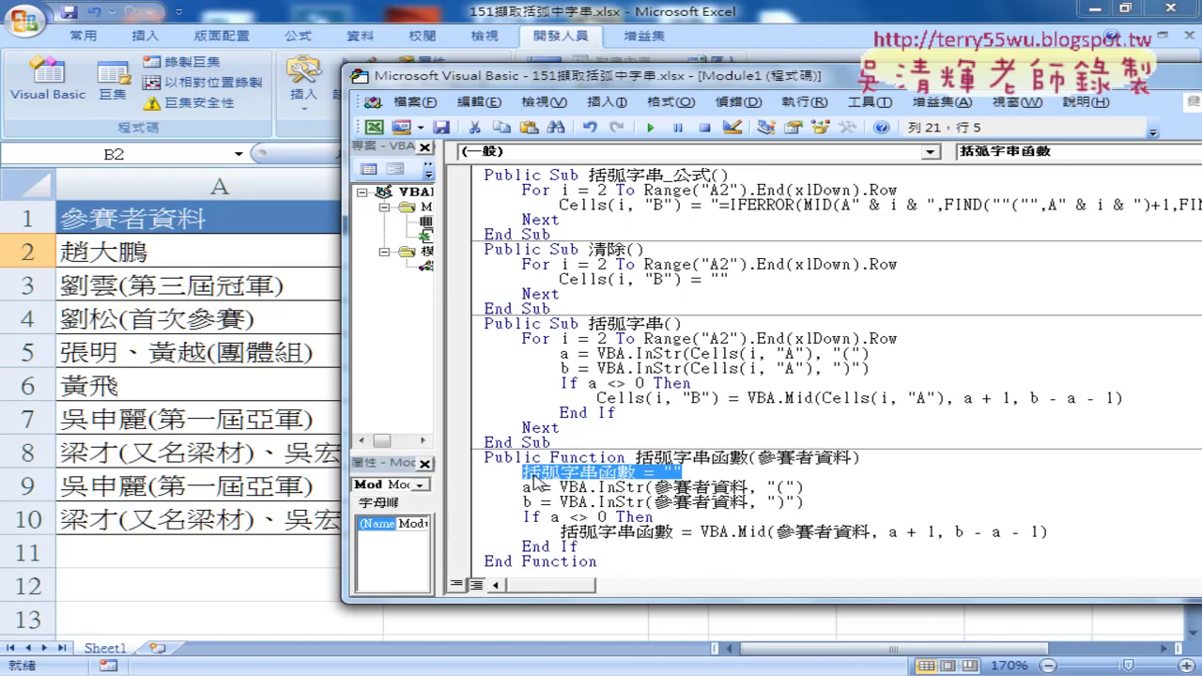
- Back on the worksheet, re-enter B2's formula so it recalculates
click(241, 336)
click(577, 255)
click(429, 160)
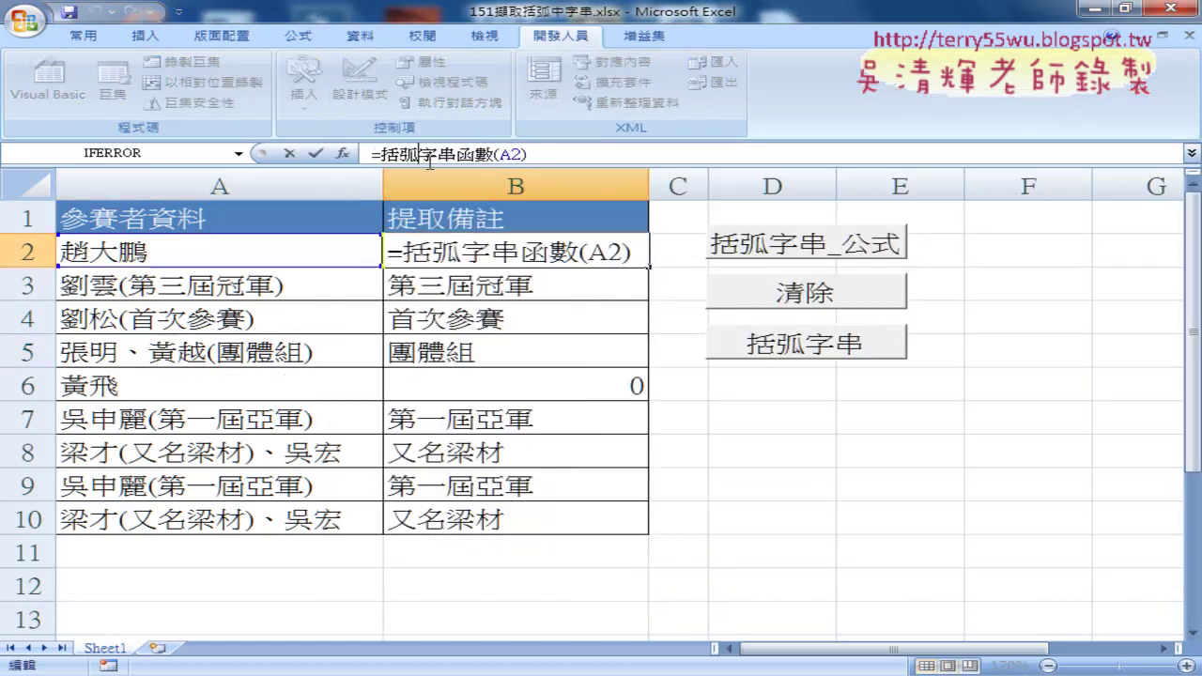
click(317, 153)
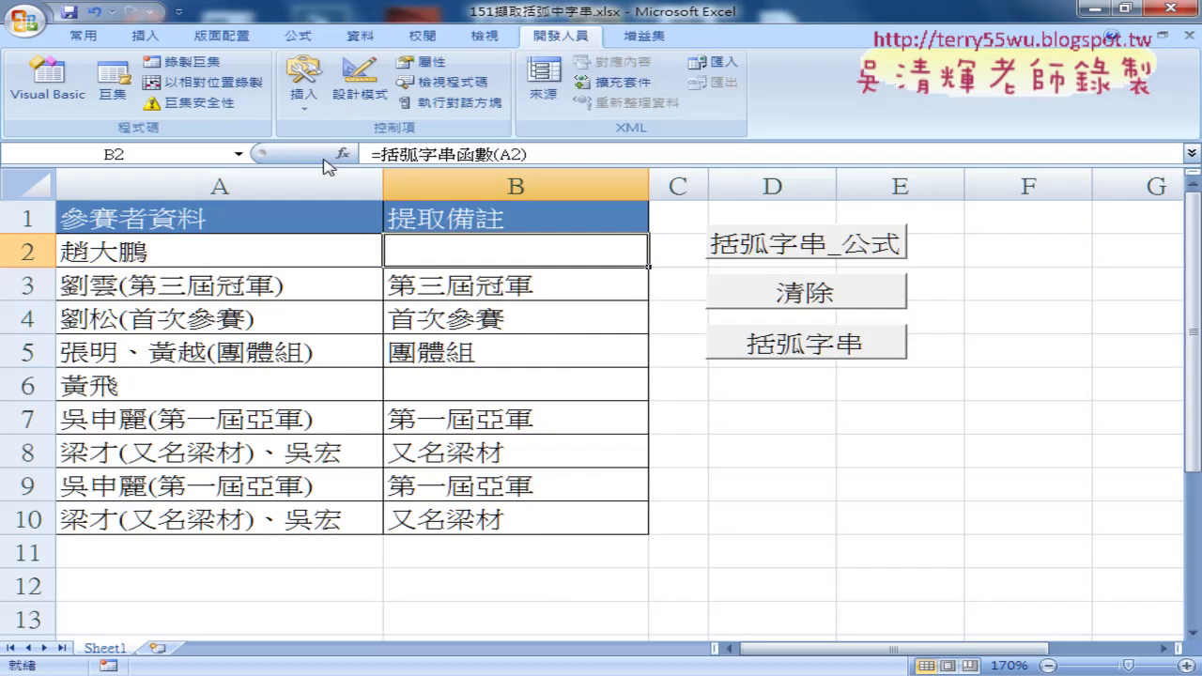
- Check the result in B6, then bring up Module1 in the VBA editor
click(868, 495)
click(604, 260)
click(611, 380)
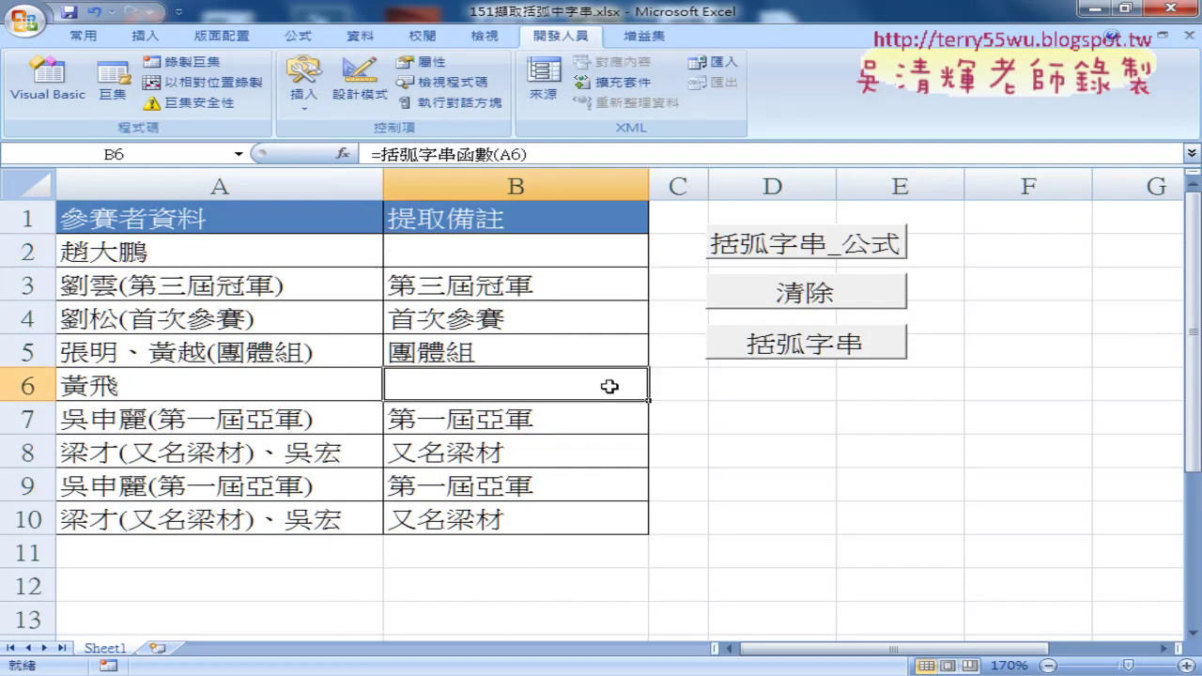
click(589, 265)
click(604, 380)
click(91, 110)
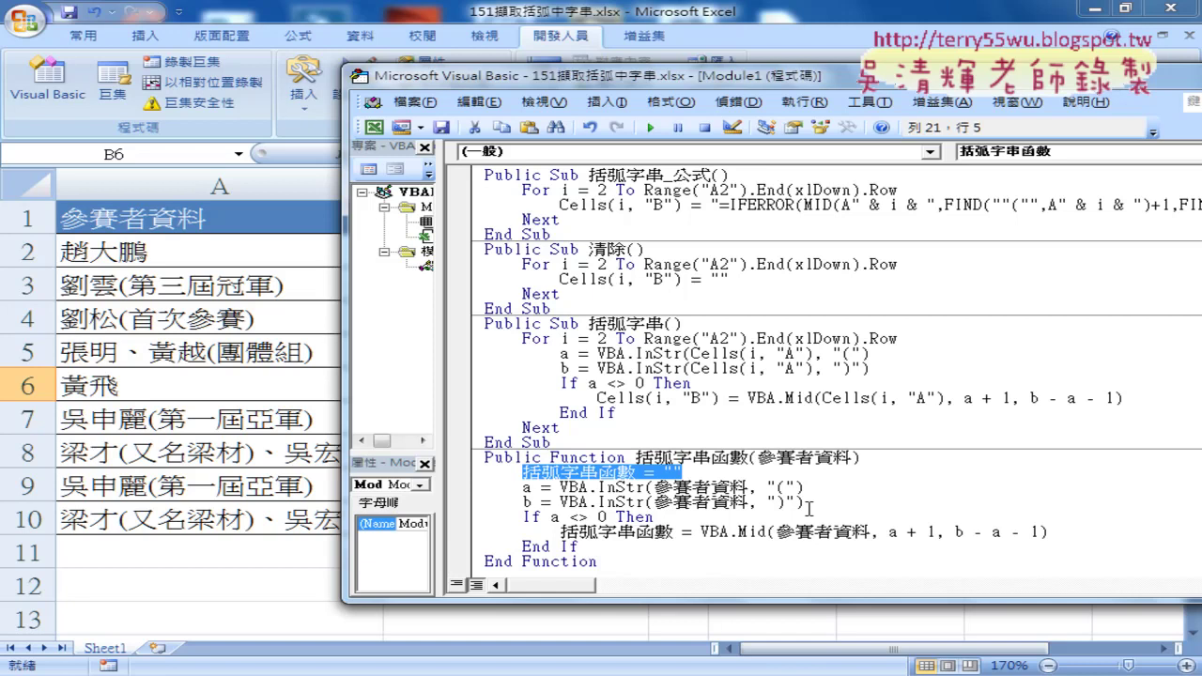
- Add an Else line at the If level after the Mid assignment
click(691, 519)
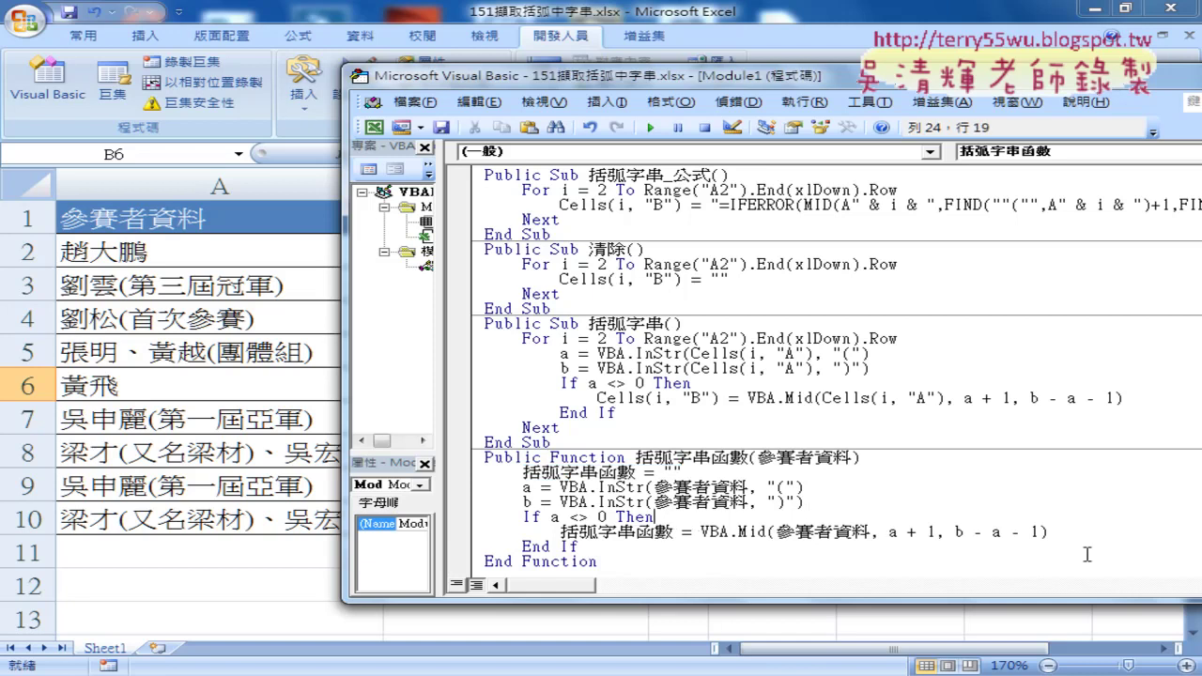
click(1073, 529)
key(Return)
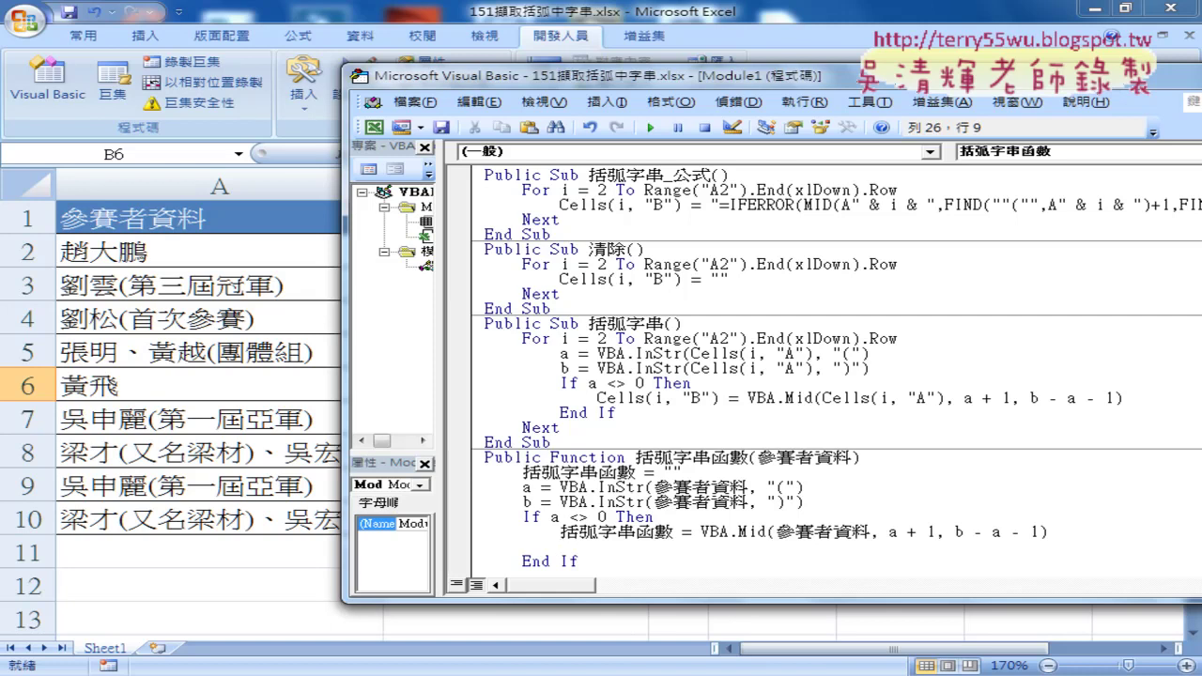
key(BackSpace)
text(e)
text(ls)
text(e)
key(Return)
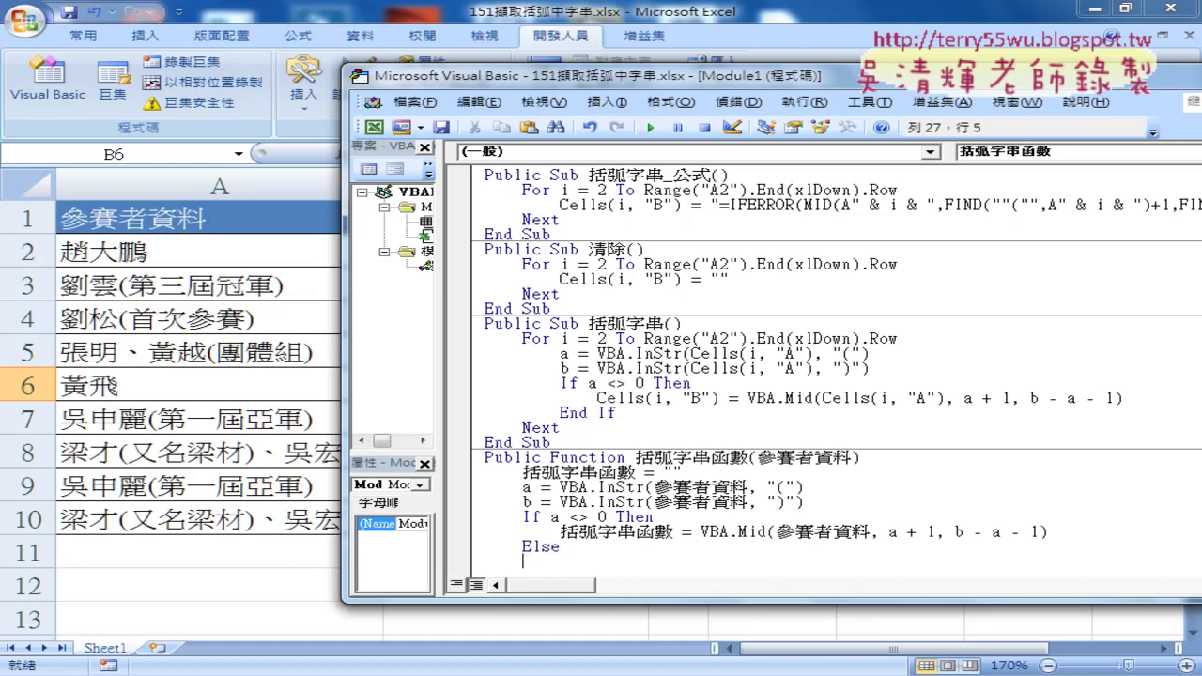
- Highlight the new Else keyword and the Mid assignment line above it
scroll(899, 548, down, 1)
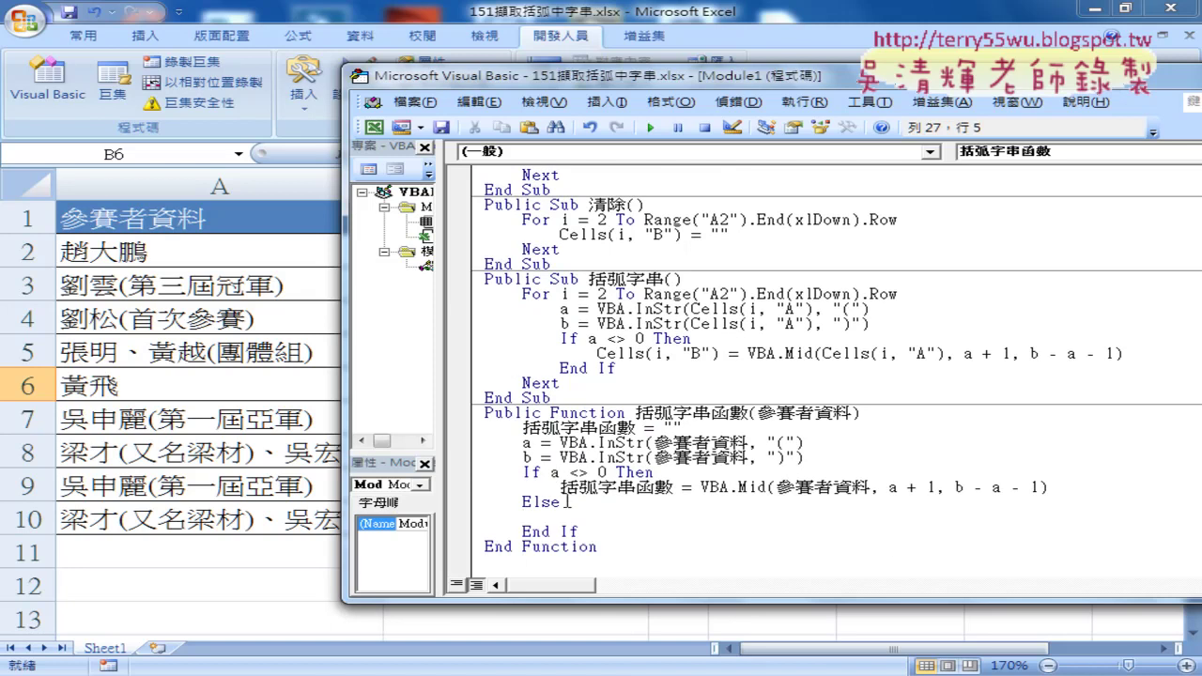
drag(562, 502, 522, 501)
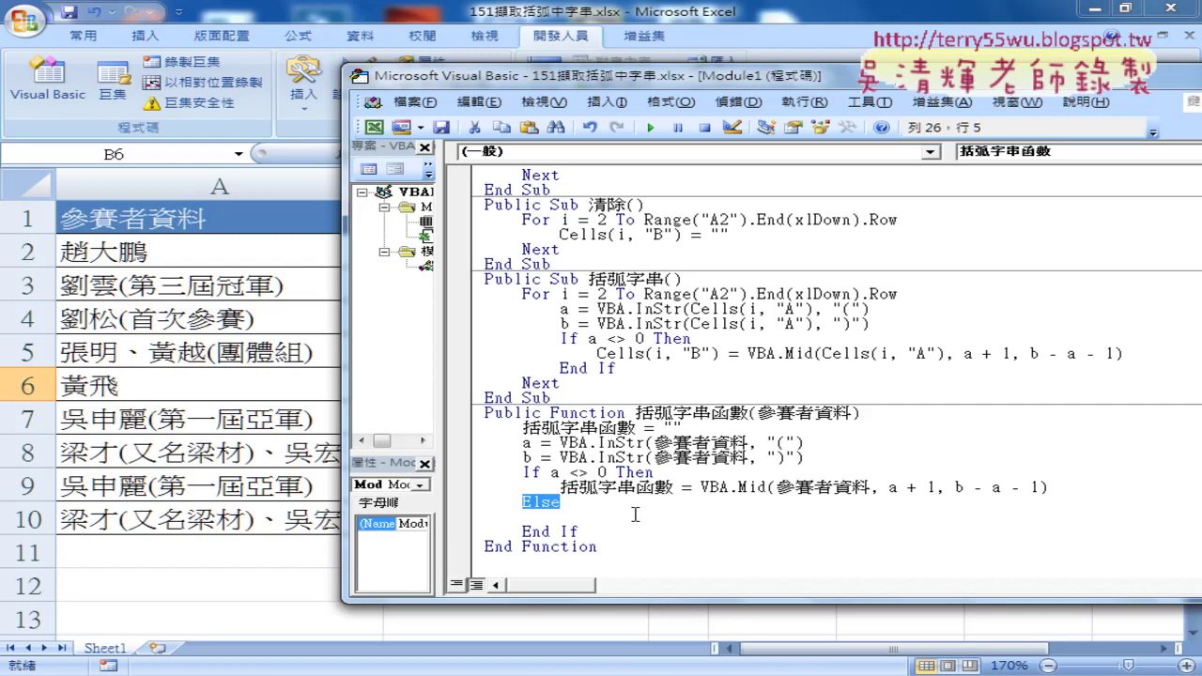
click(558, 505)
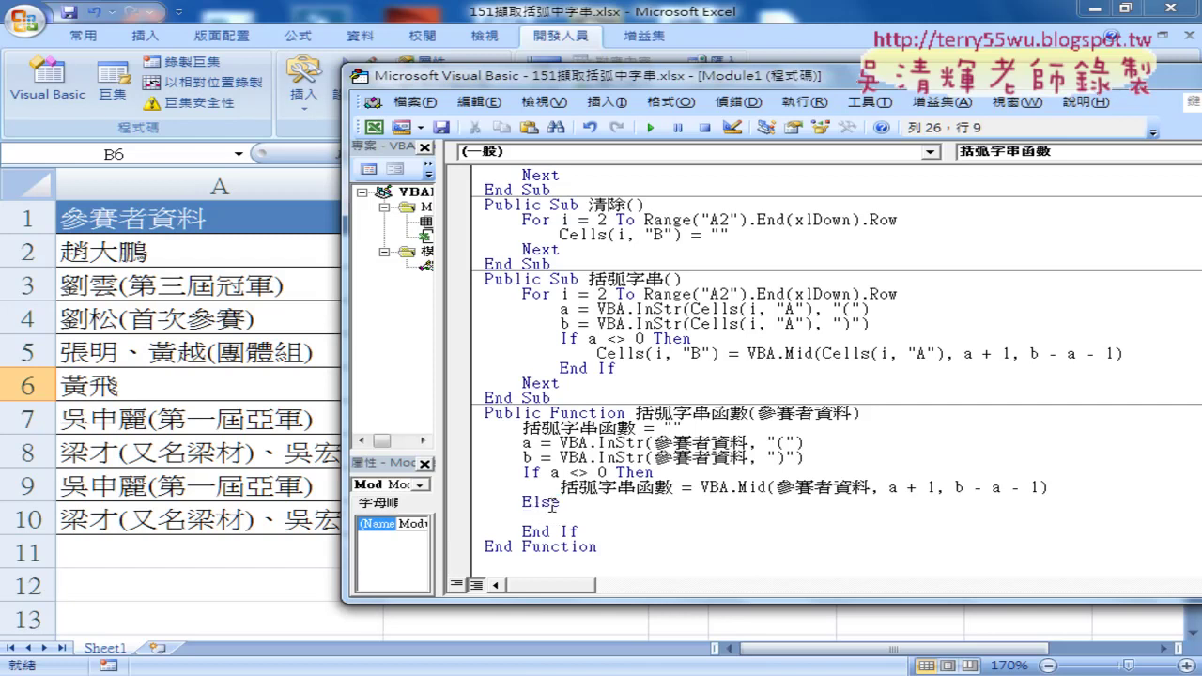
drag(562, 504, 523, 503)
click(560, 487)
- Move 括弧字串函數 = "" indented under Else and delete the blank line below the header
click(608, 519)
key(Tab)
mouse_move(682, 427)
mouse_down()
mouse_move(523, 428)
mouse_move(561, 516)
mouse_up()
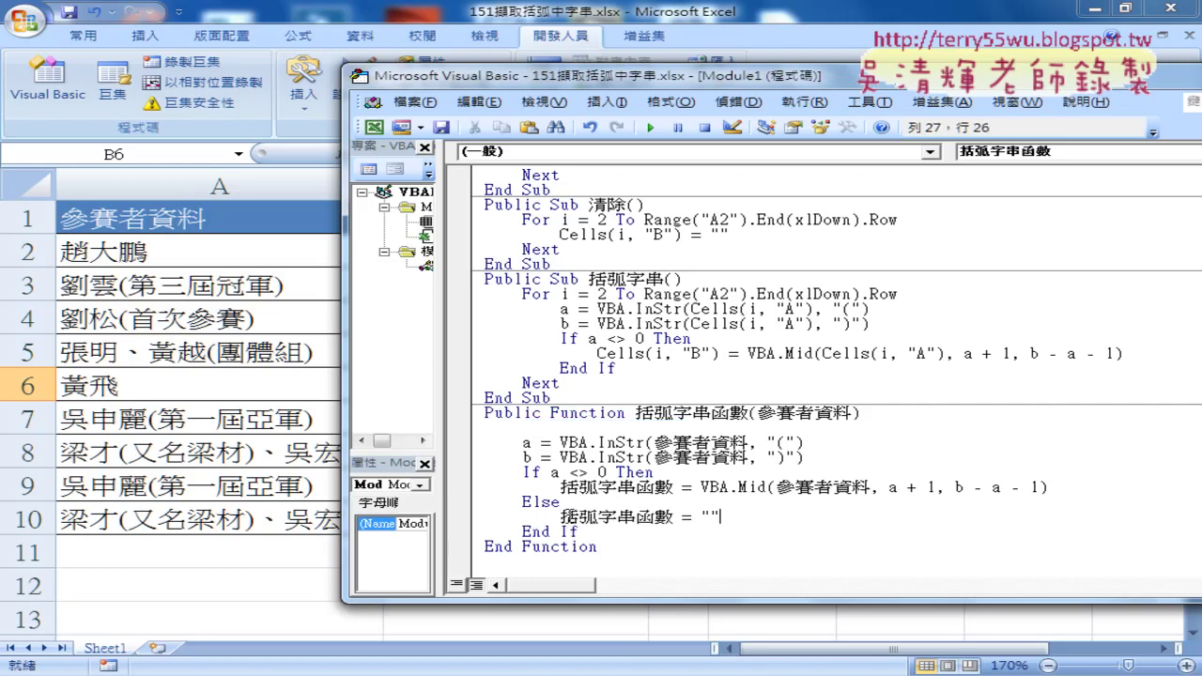
click(883, 411)
key(Delete)
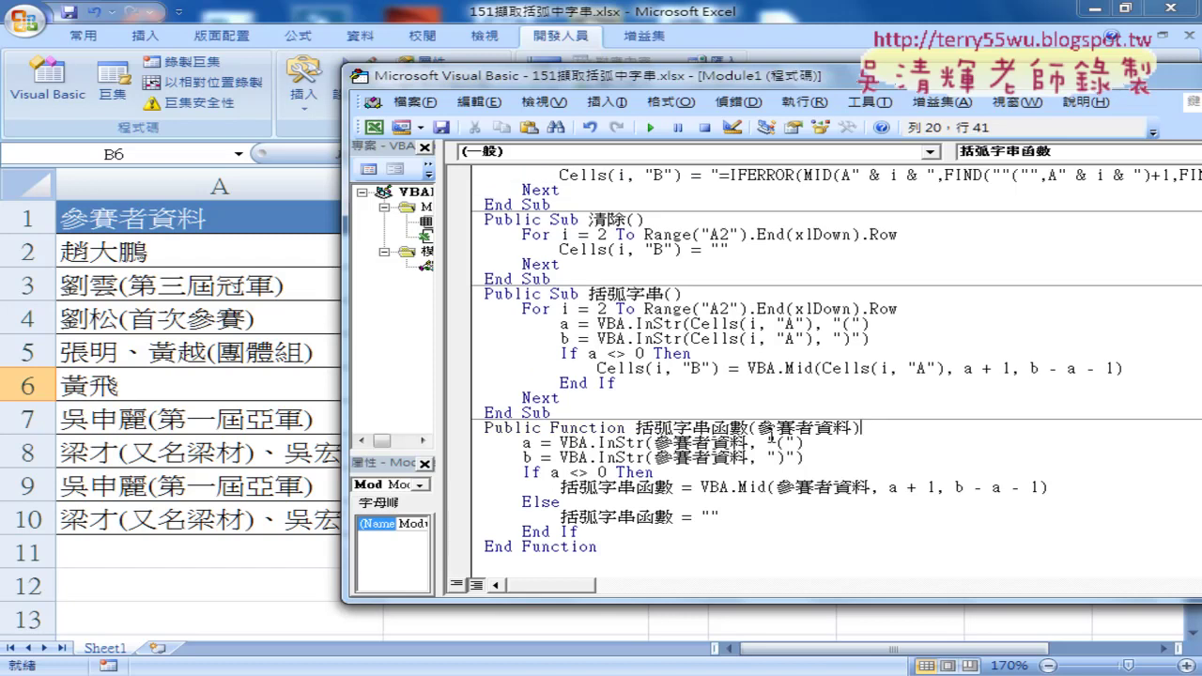
drag(721, 516, 564, 516)
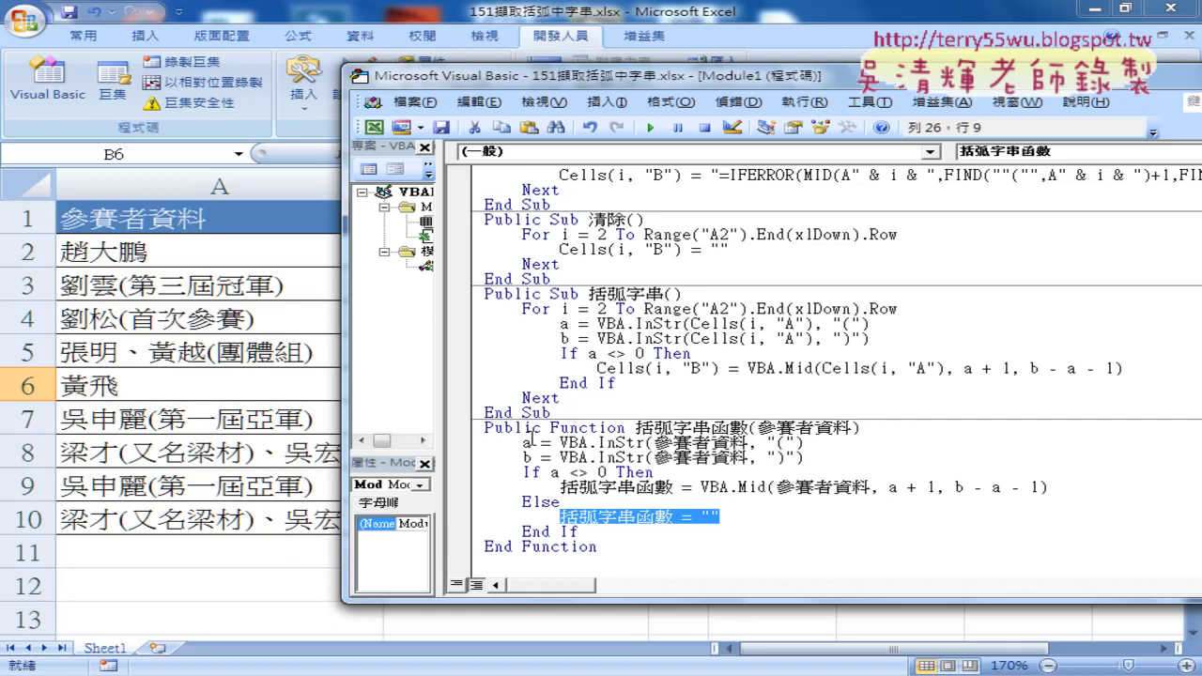
click(532, 473)
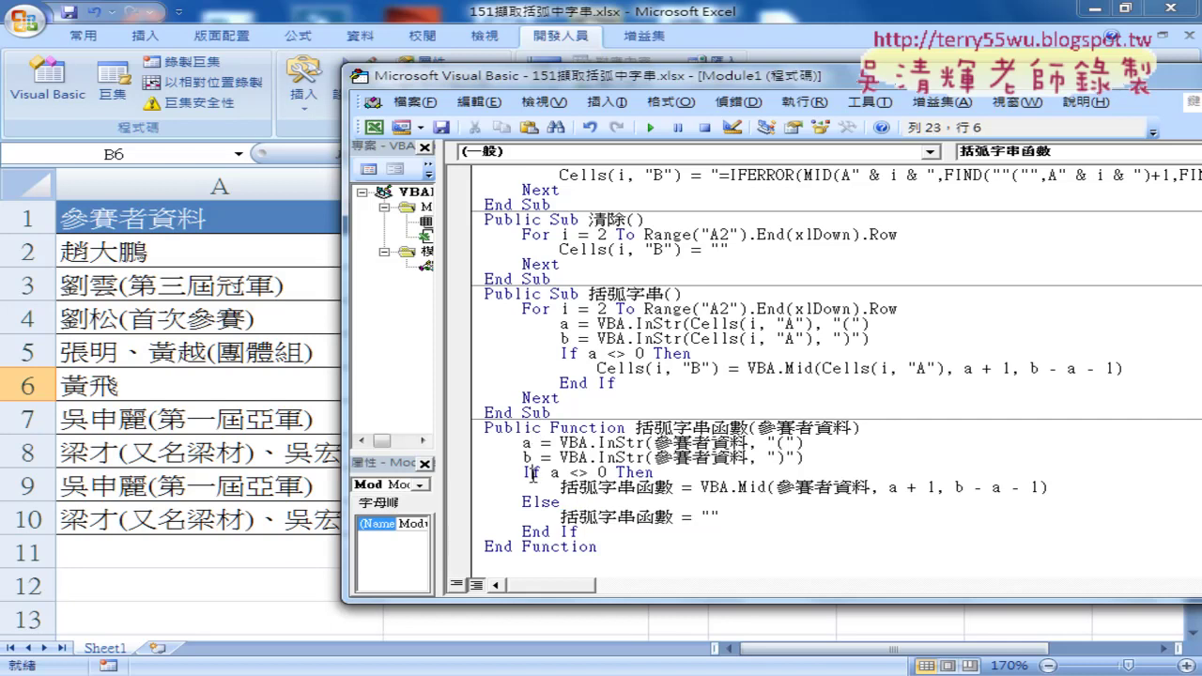
drag(743, 524, 450, 505)
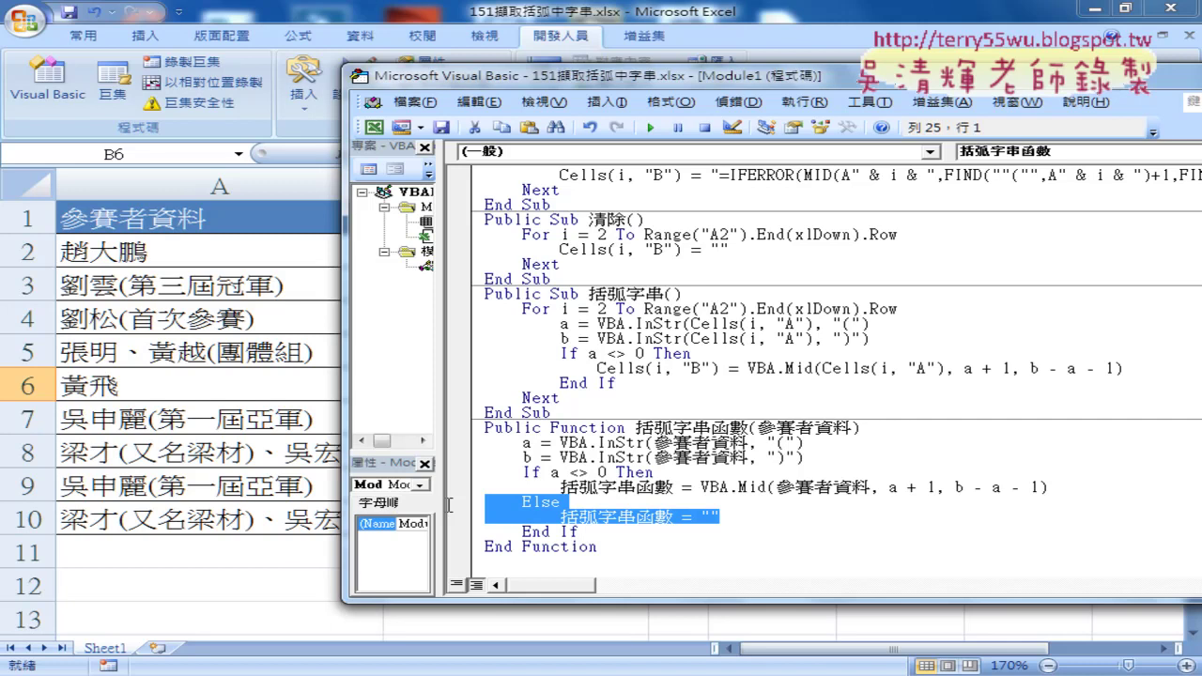
drag(562, 502, 467, 504)
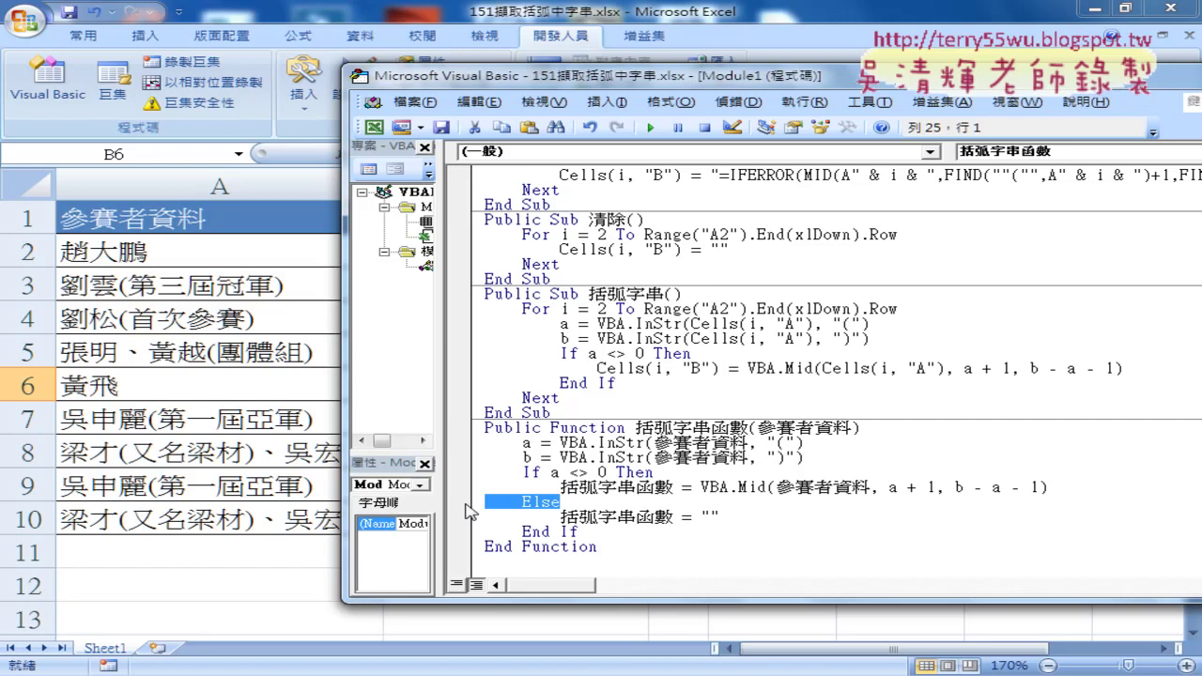
drag(616, 533, 472, 449)
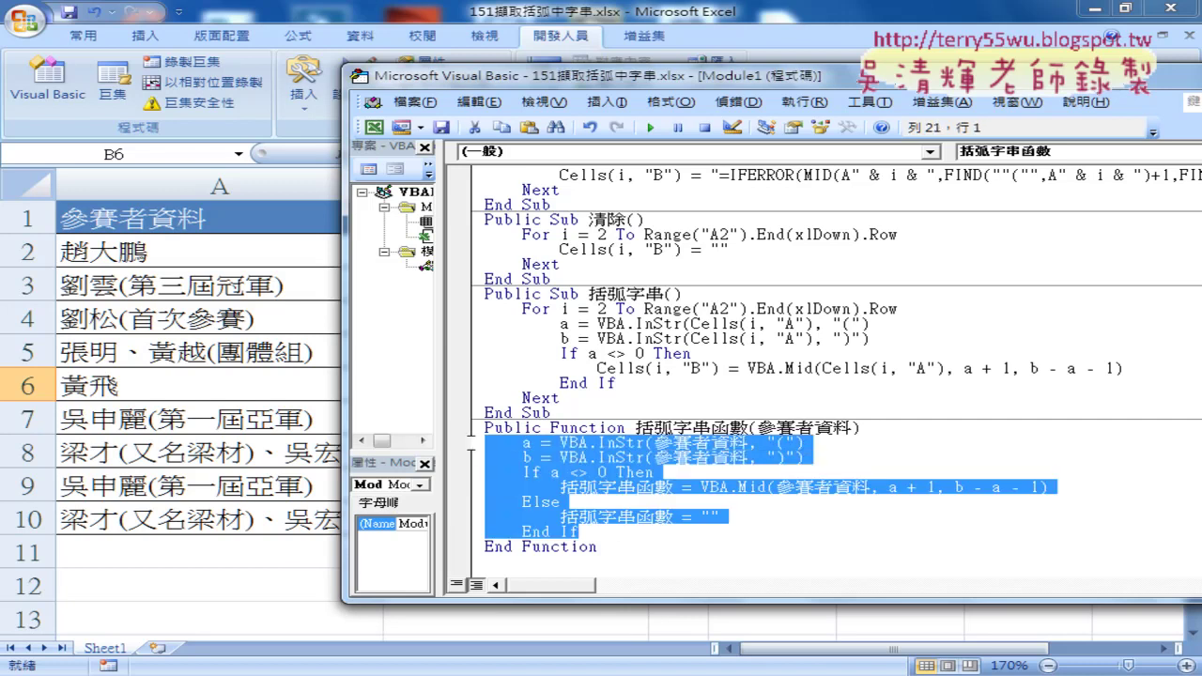
- Look at the Insert Procedure dialog with Function type chosen, then cancel it
click(606, 101)
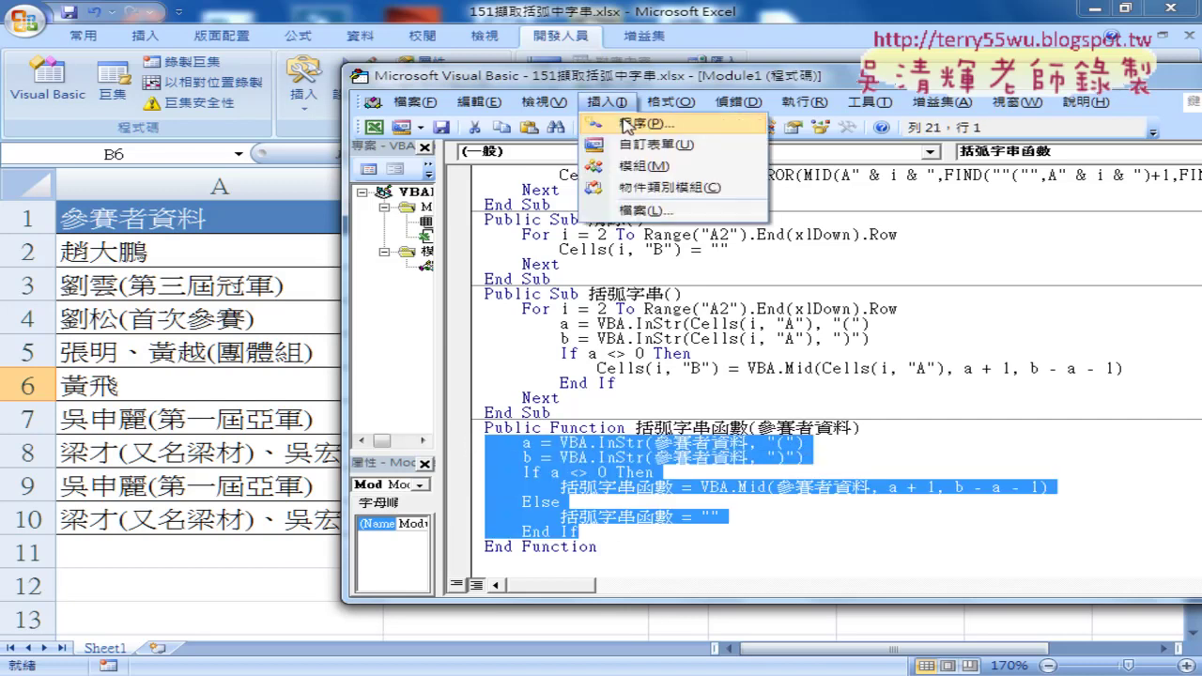
click(626, 125)
click(508, 245)
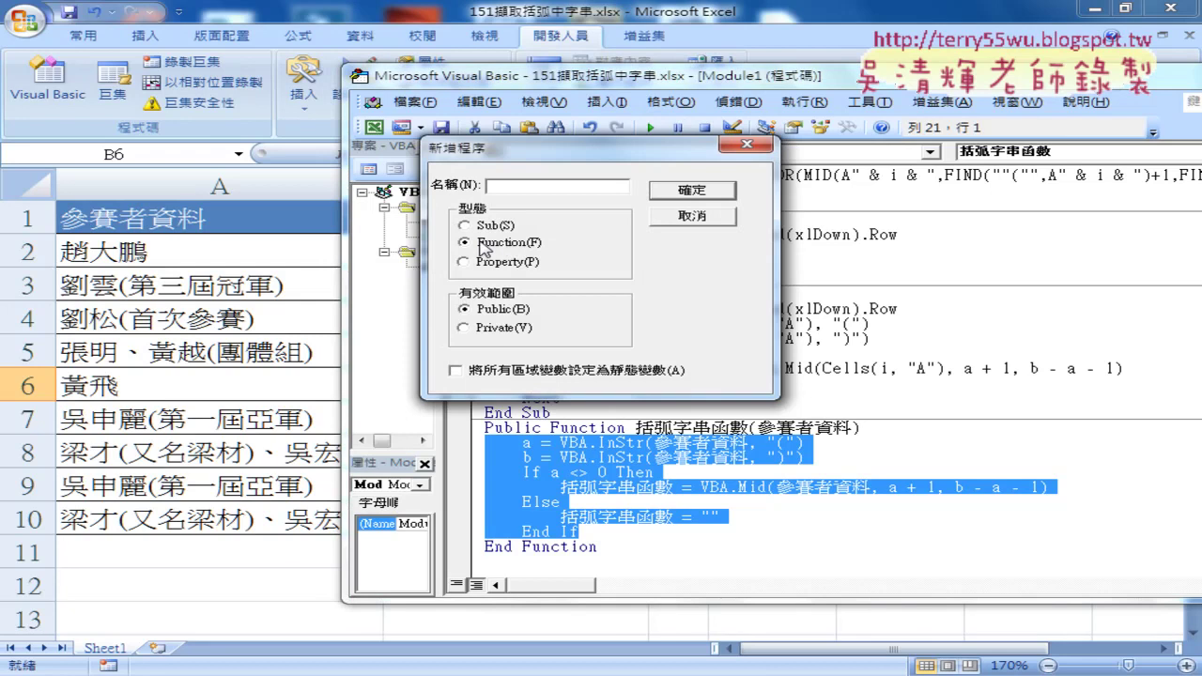
click(718, 222)
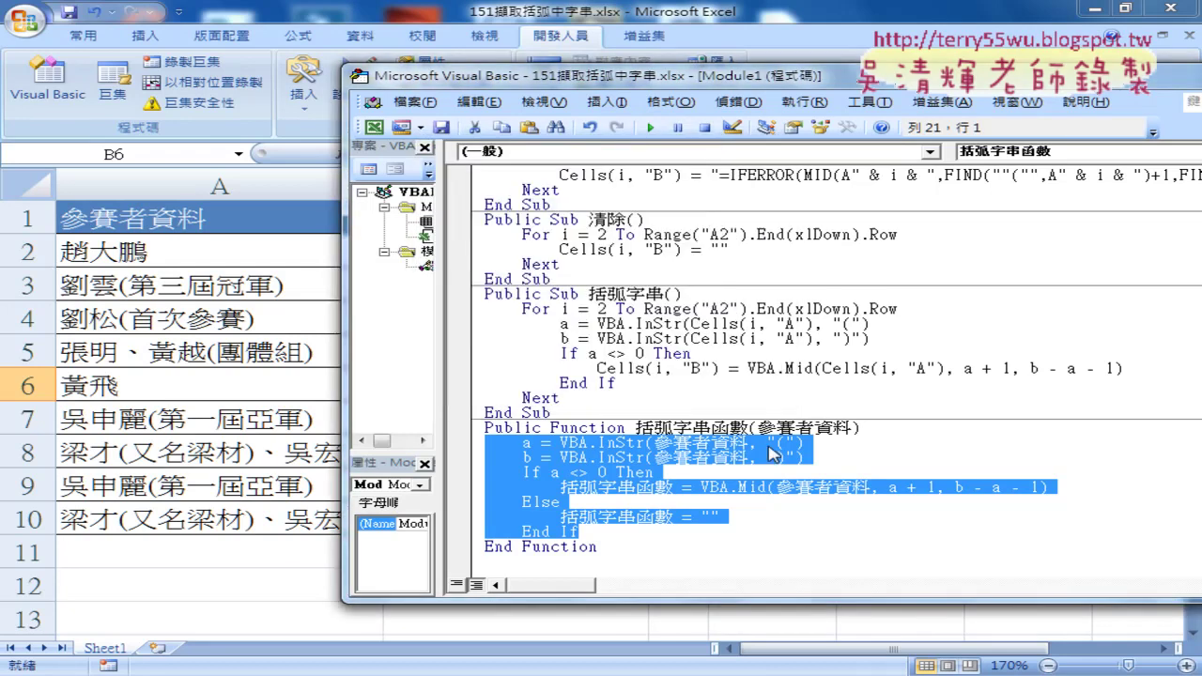
- Point out the 參賽者資料 parameter, return line and function name, then clear column B with 清除
drag(757, 428, 850, 424)
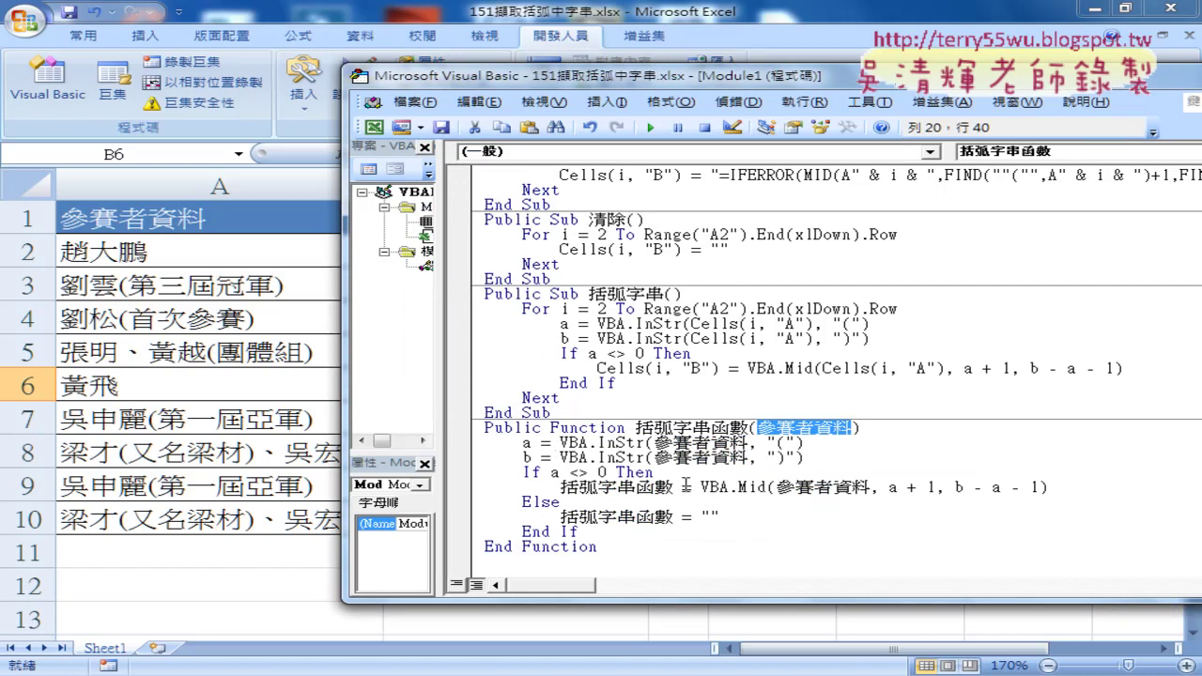
drag(672, 486, 561, 487)
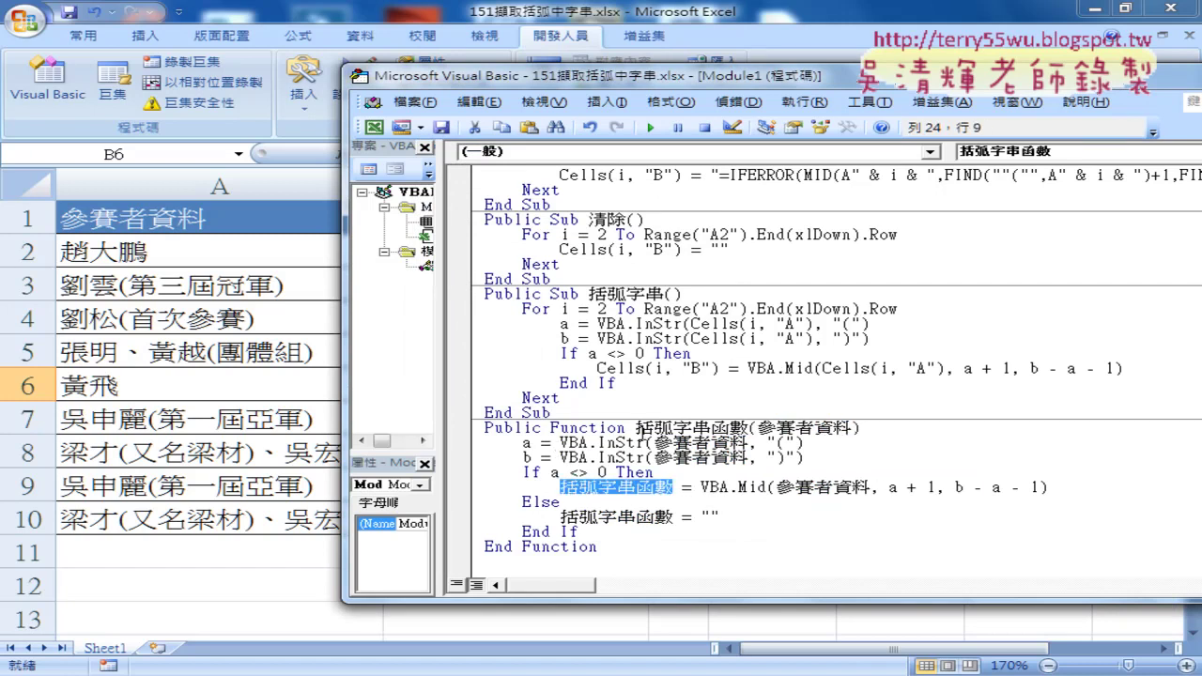
drag(636, 427, 748, 428)
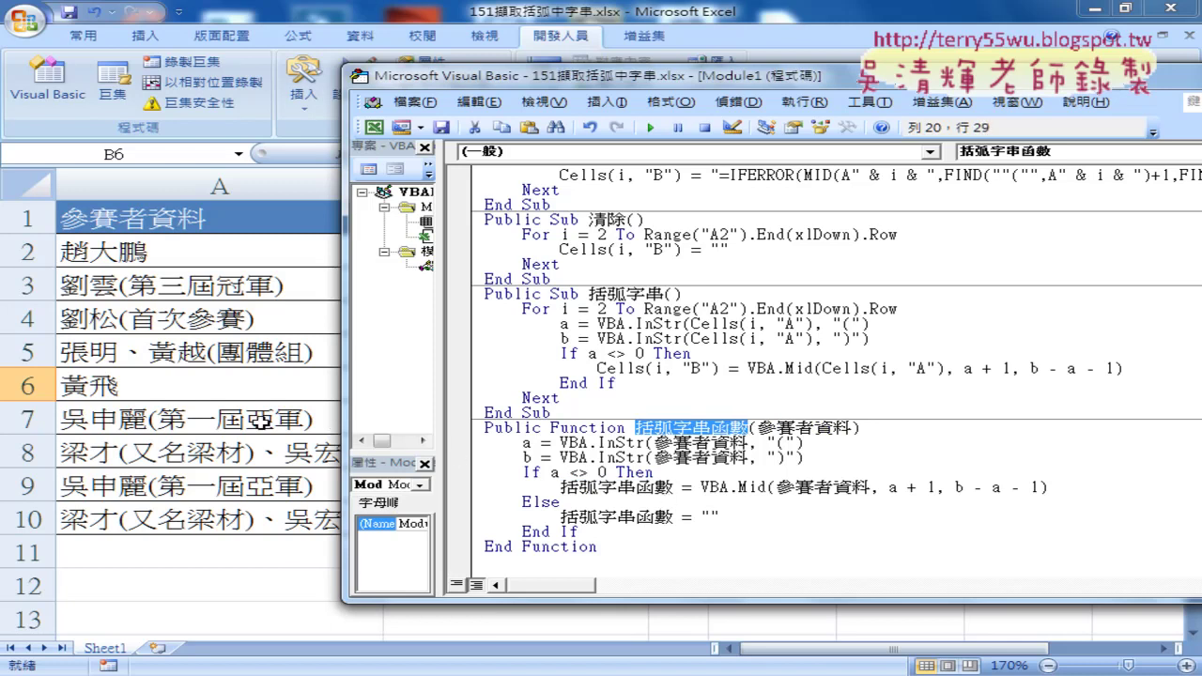
click(261, 420)
click(796, 297)
- Enter =括弧字串函數(A2) in B2 via Insert Function and fill it down to B10
click(485, 254)
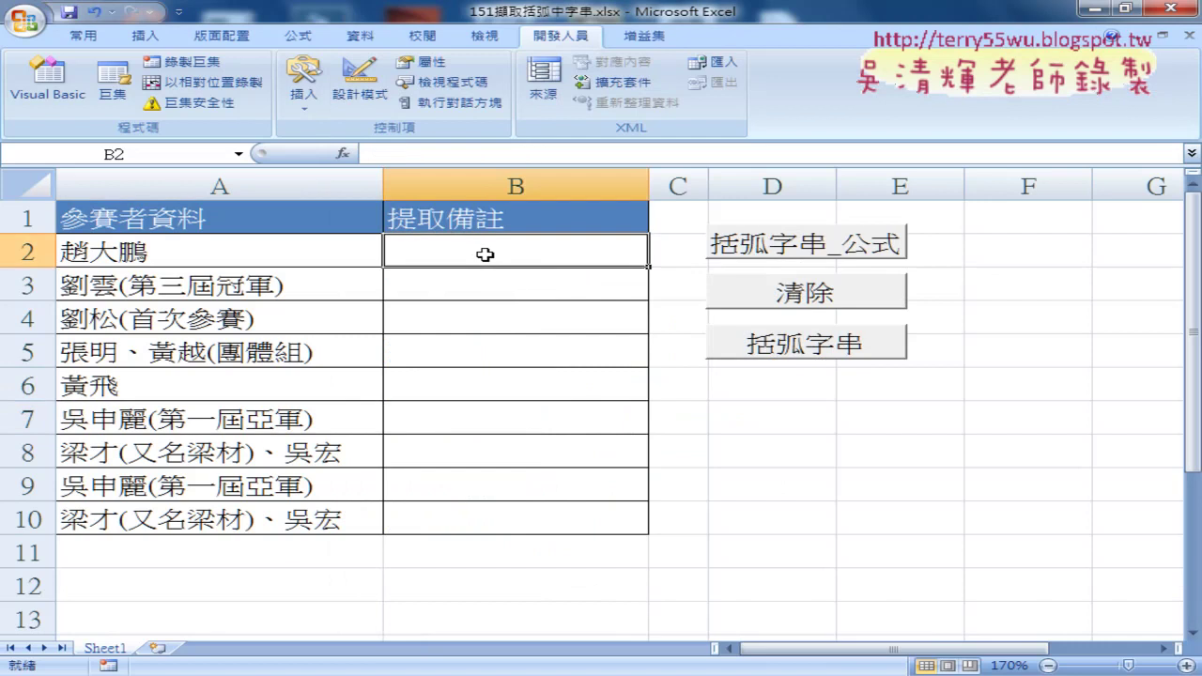
click(342, 152)
click(774, 200)
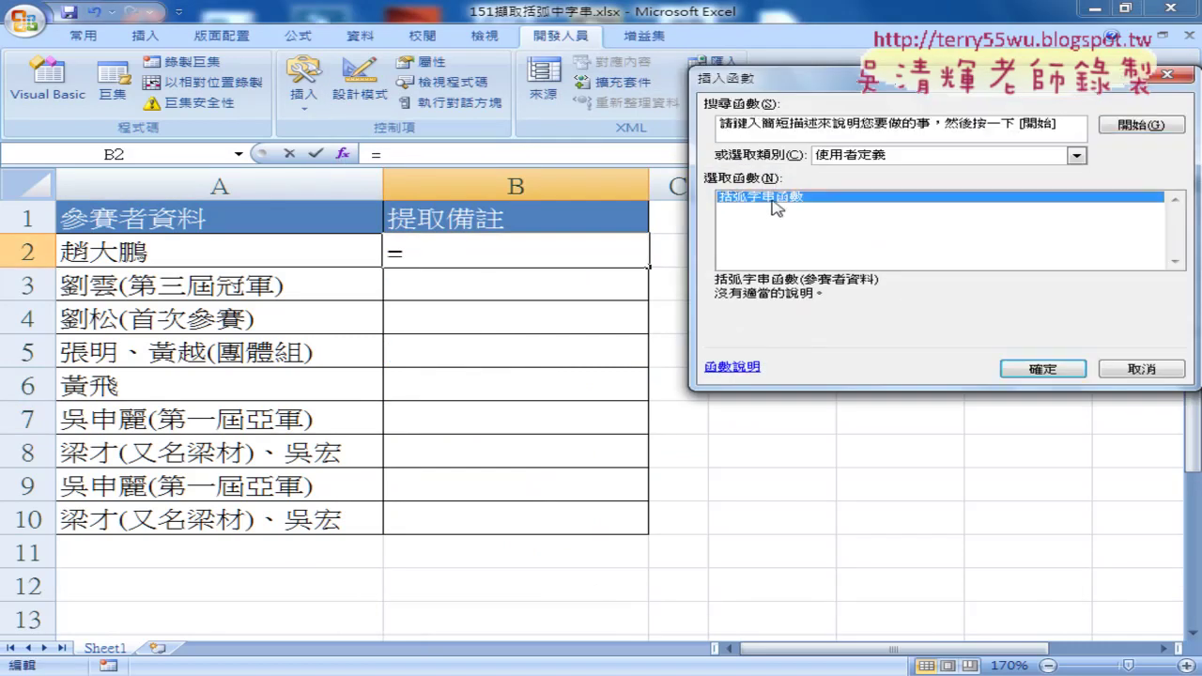
double_click(773, 200)
click(216, 256)
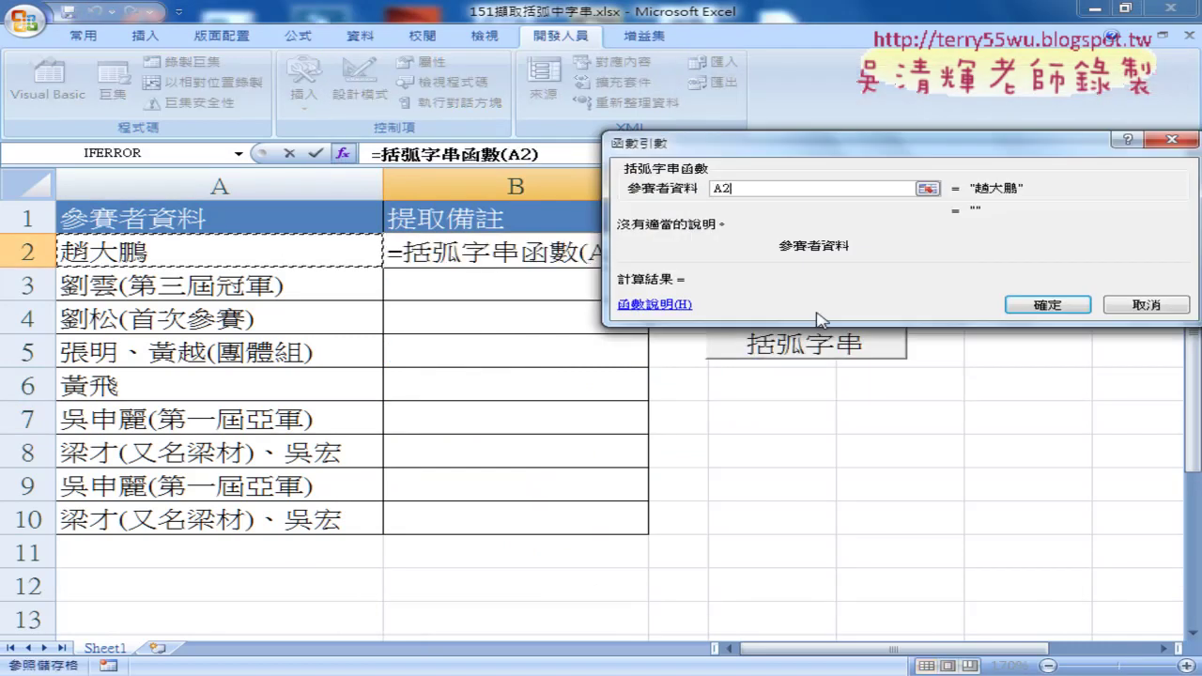
click(1022, 304)
double_click(648, 268)
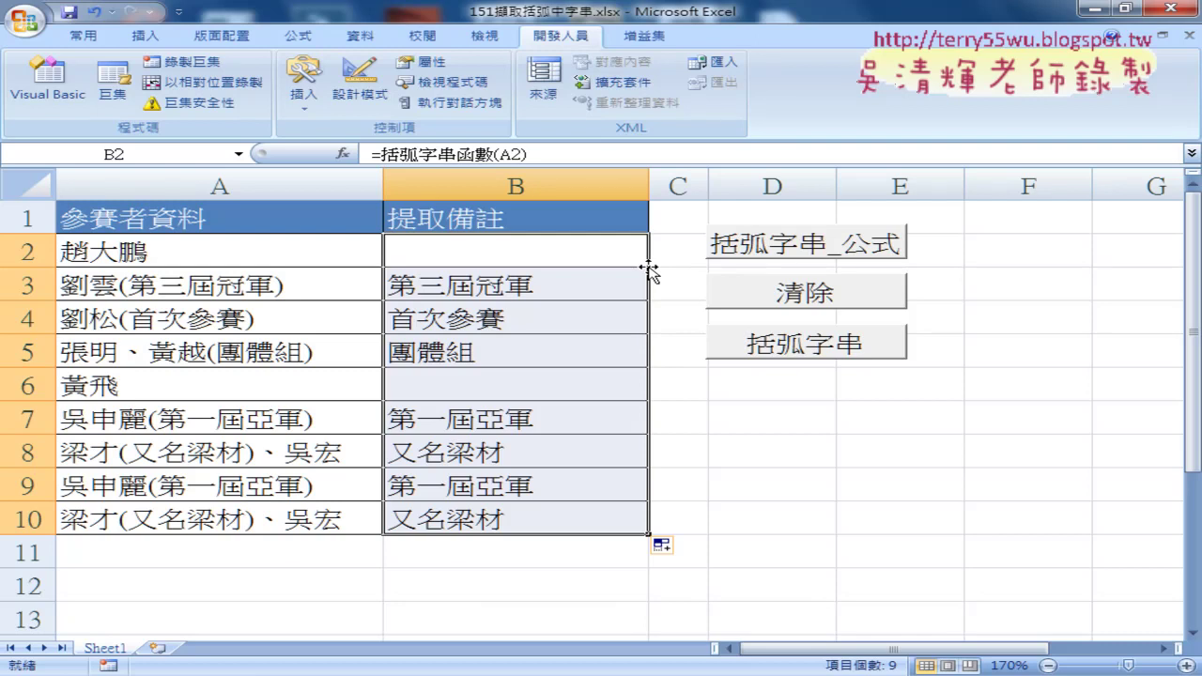
- In Explorer, go up to 範例檔(2019), open the 02邏輯函數 folder and select 02邏輯函數.xls
click(448, 669)
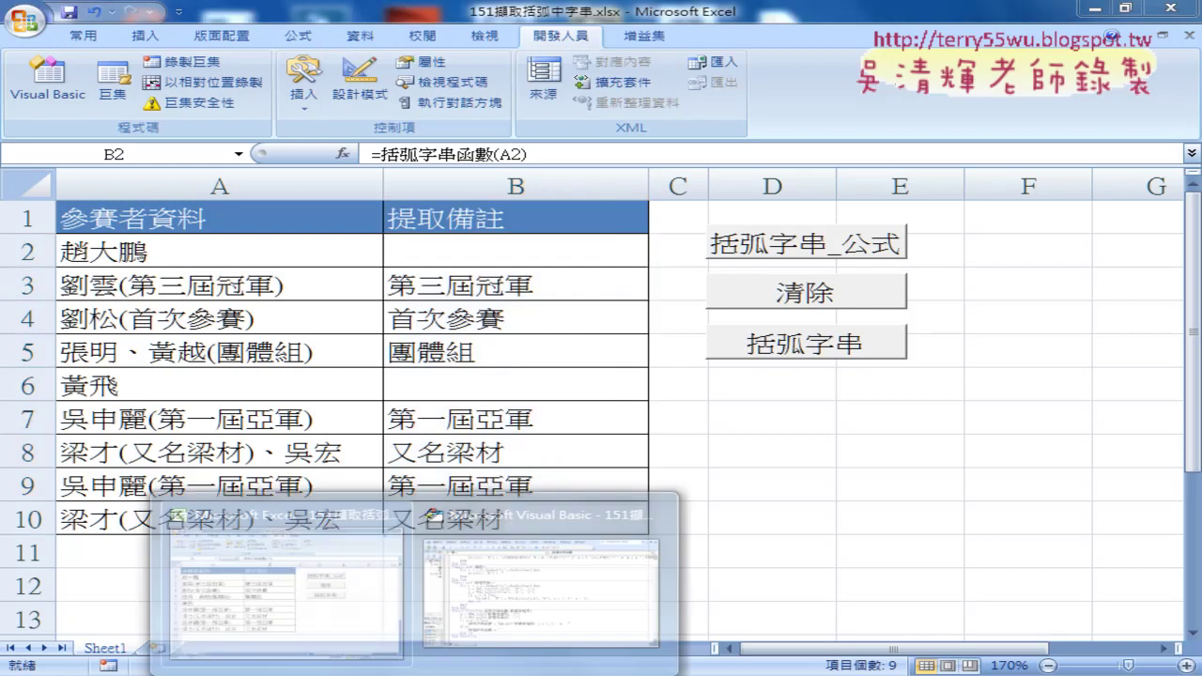
click(512, 617)
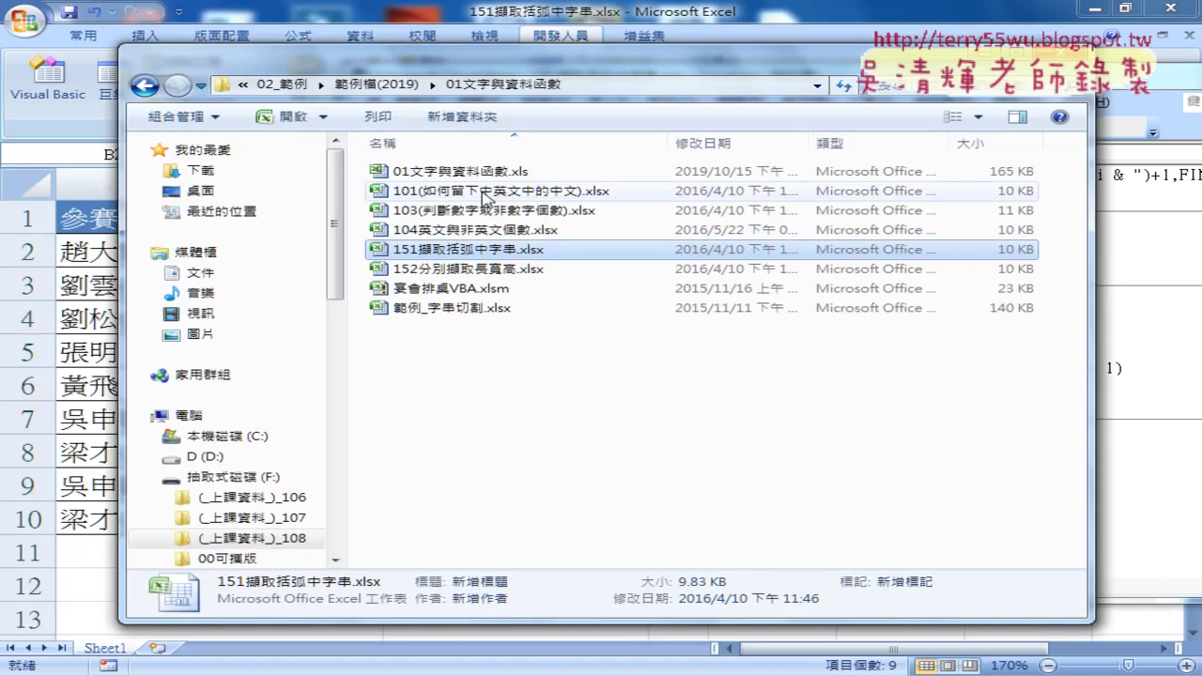
click(375, 85)
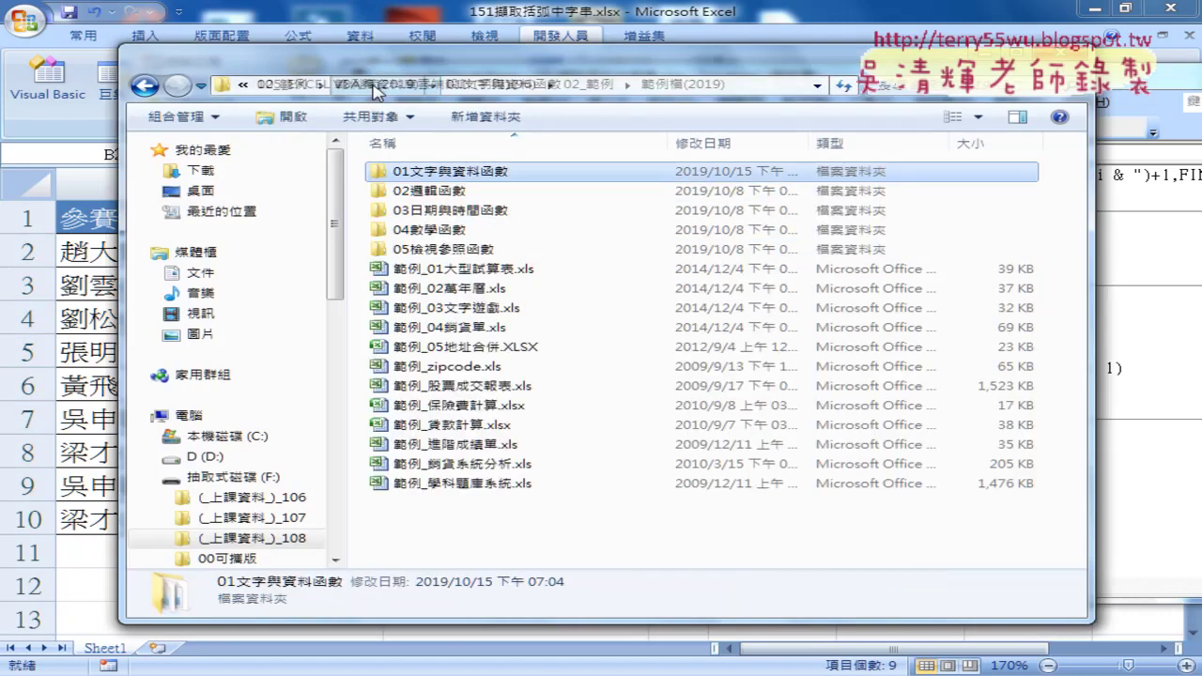
click(418, 193)
double_click(418, 193)
click(422, 177)
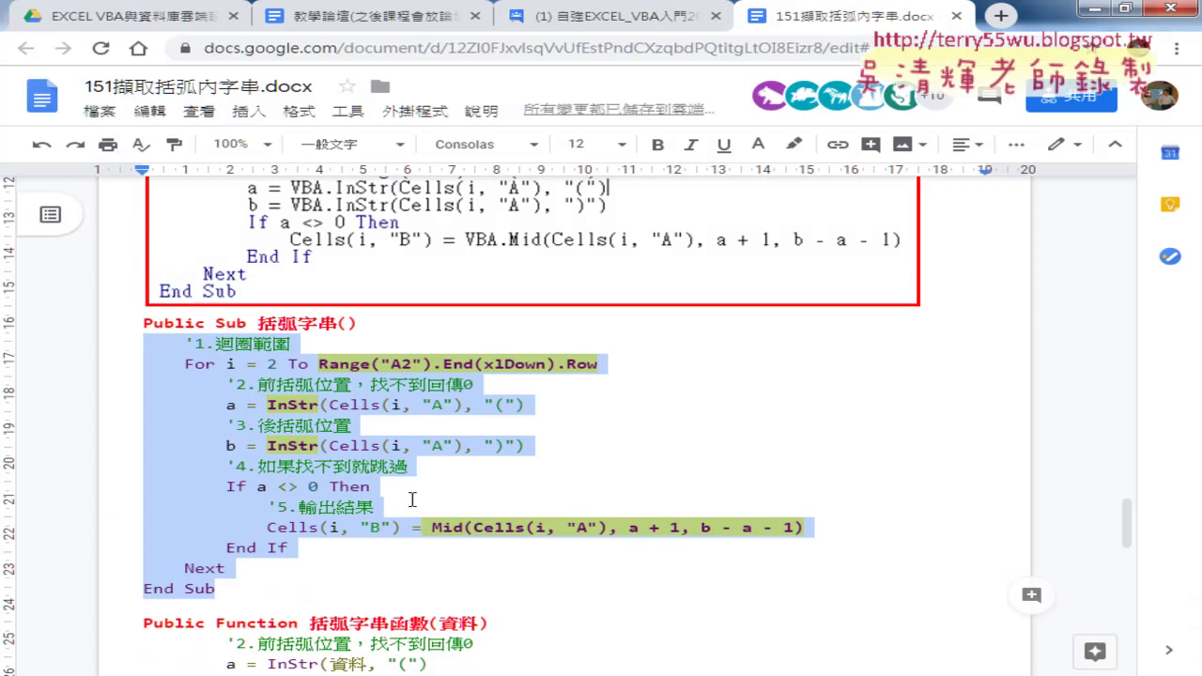
- Scroll the notes to the Public Function block and highlight its Else branch returning empty
scroll(412, 515, down, 3)
scroll(411, 512, down, 3)
scroll(412, 501, down, 2)
drag(461, 459, 150, 435)
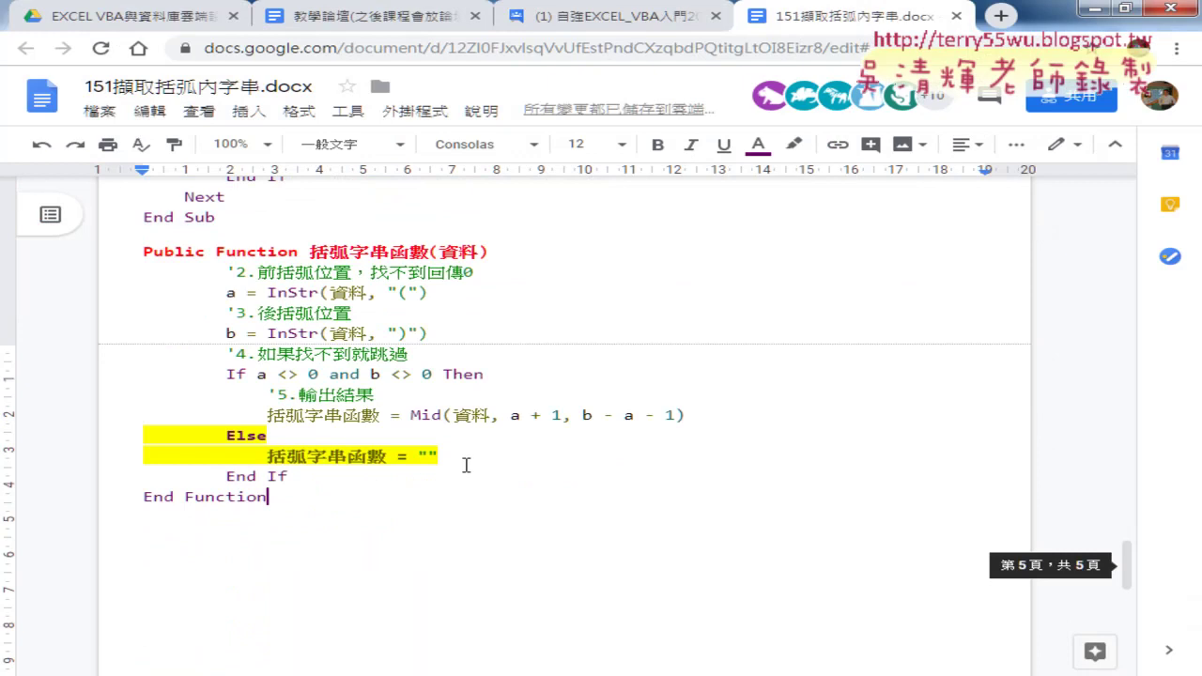